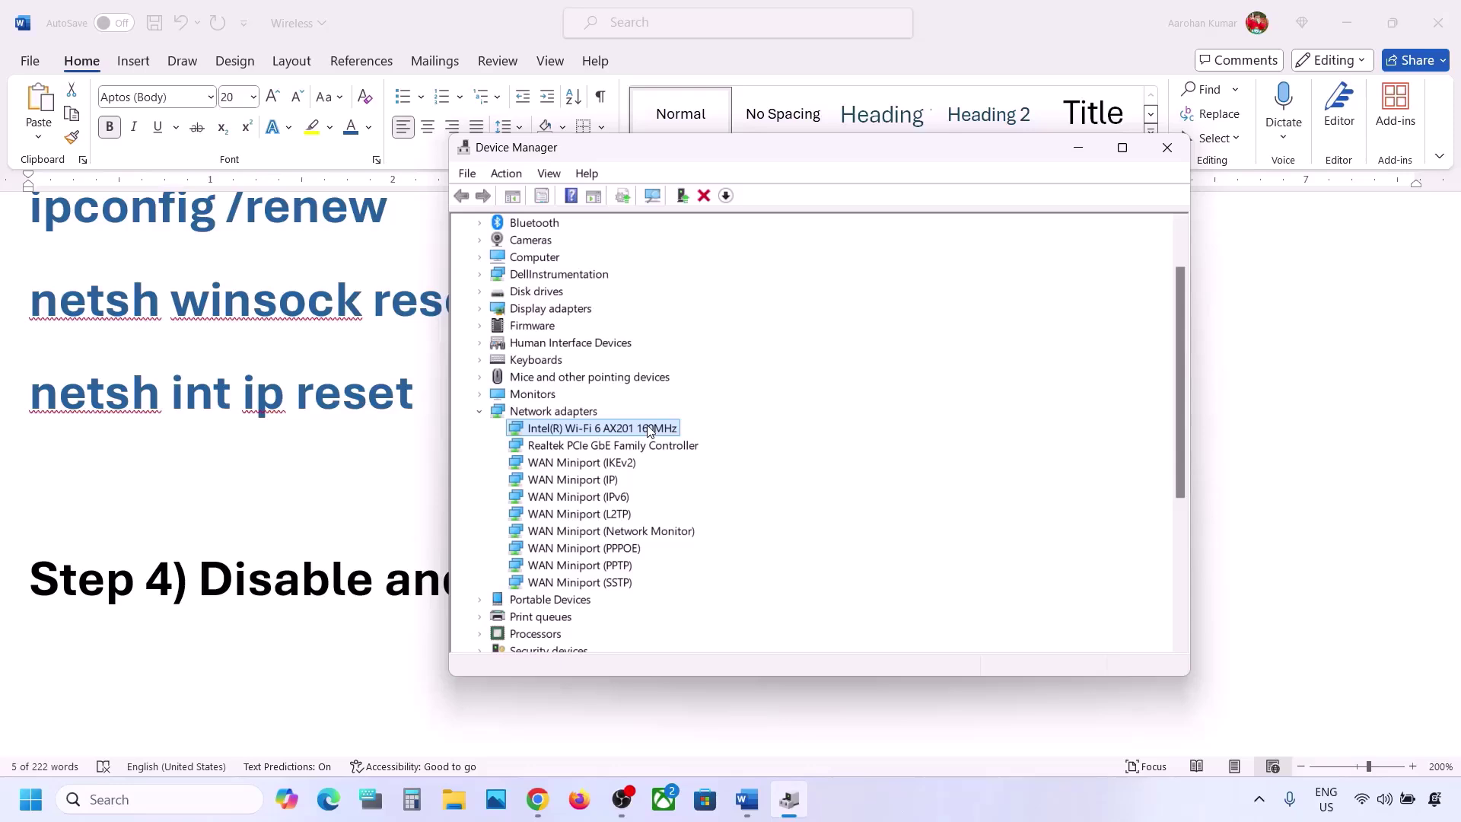
Disable the Intel(R) Wi-Fi 6 AX201 160MHz network adapter, enable it again, and close Device Manager
right_click(606, 432)
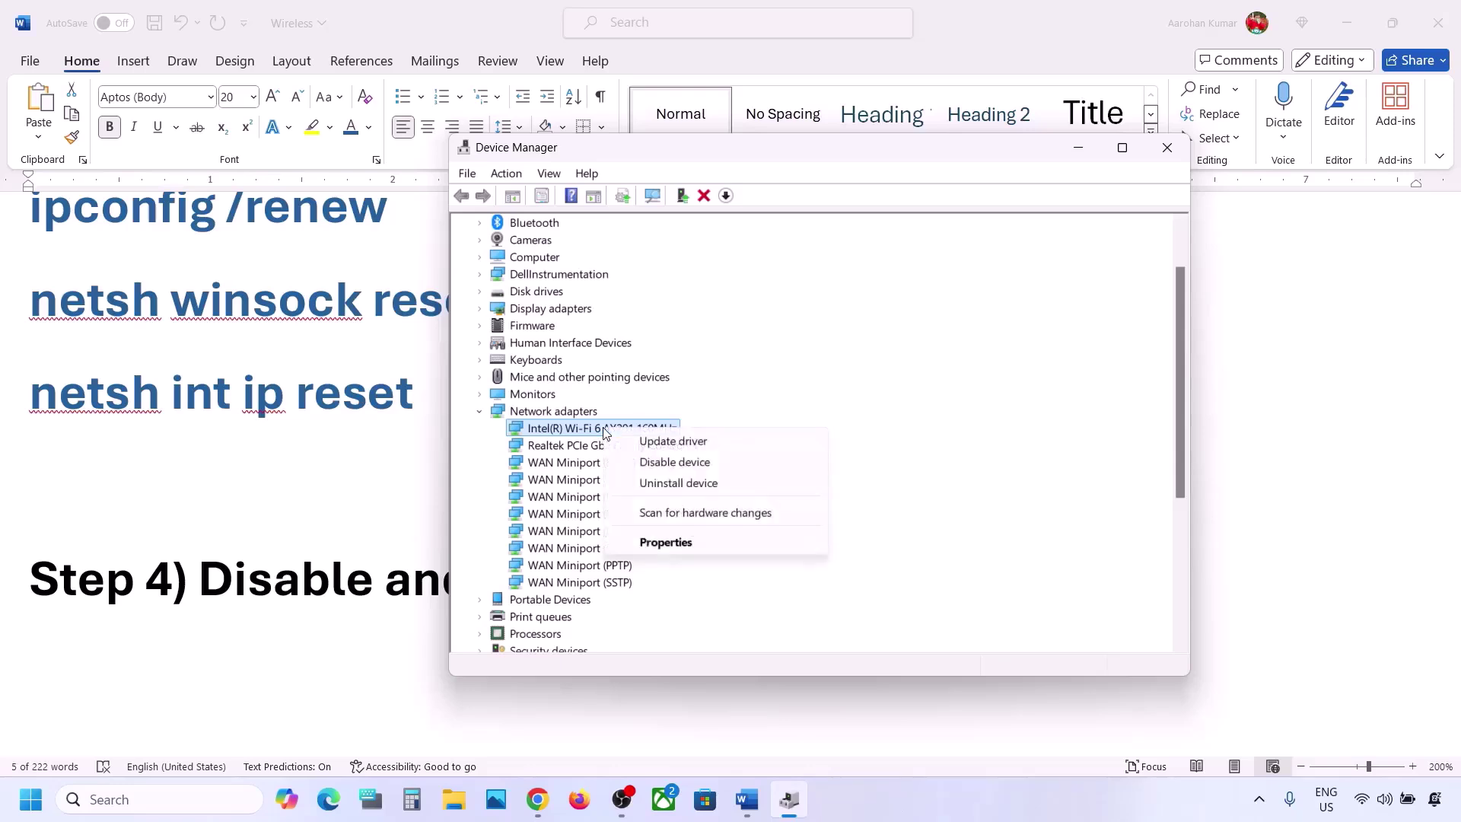
left_click(687, 465)
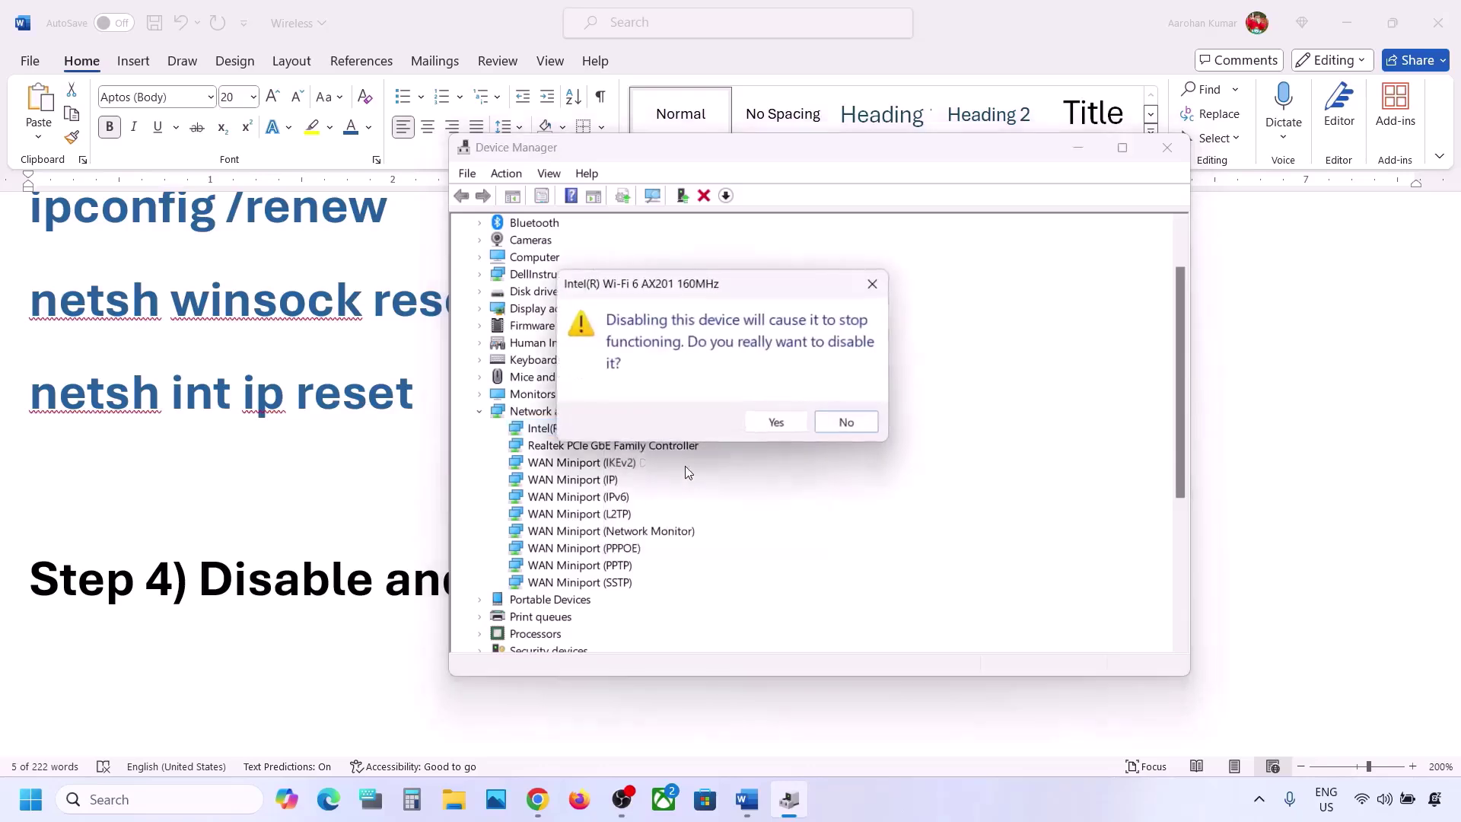
left_click(786, 424)
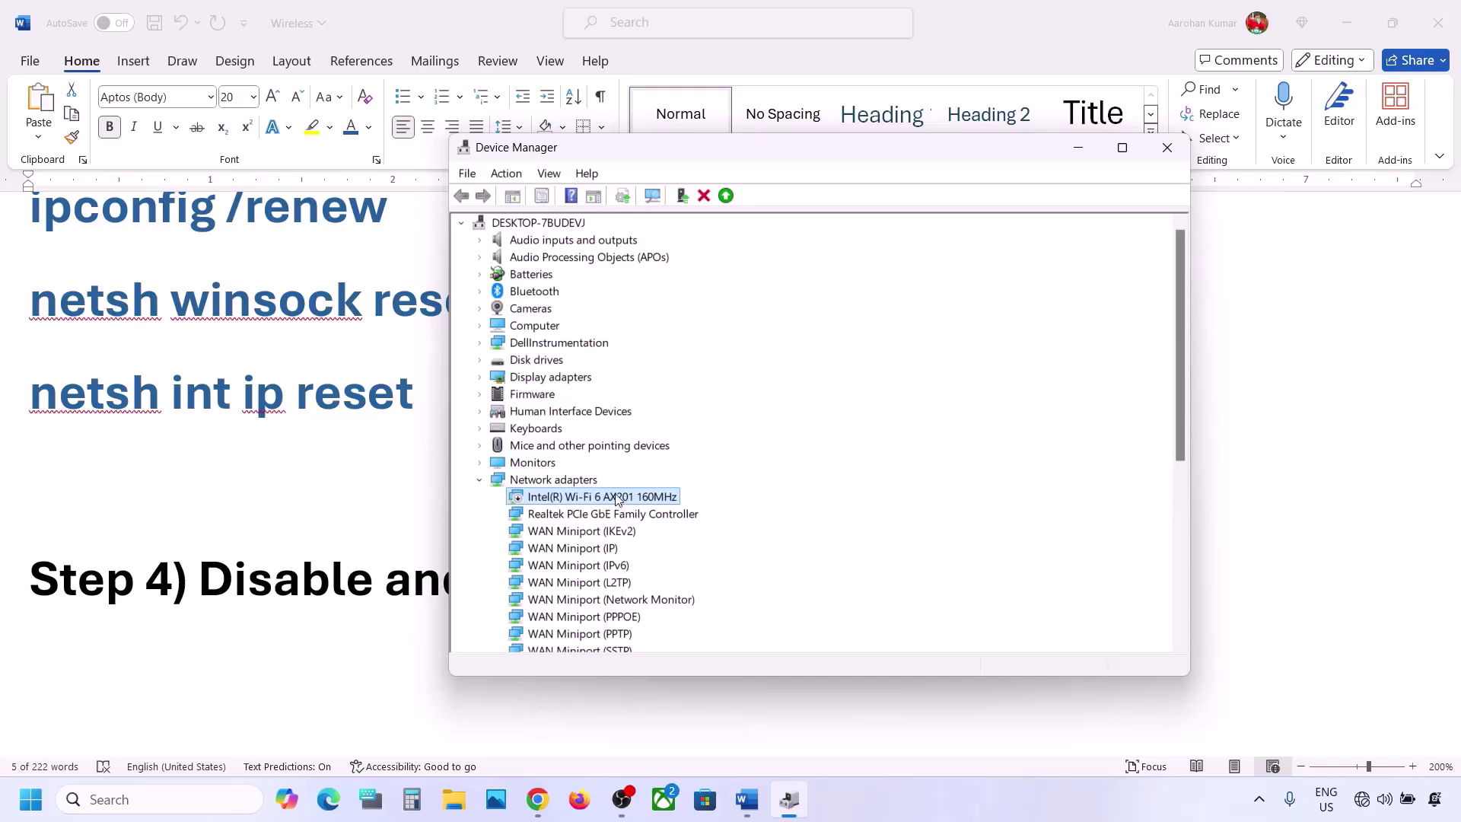
right_click(617, 499)
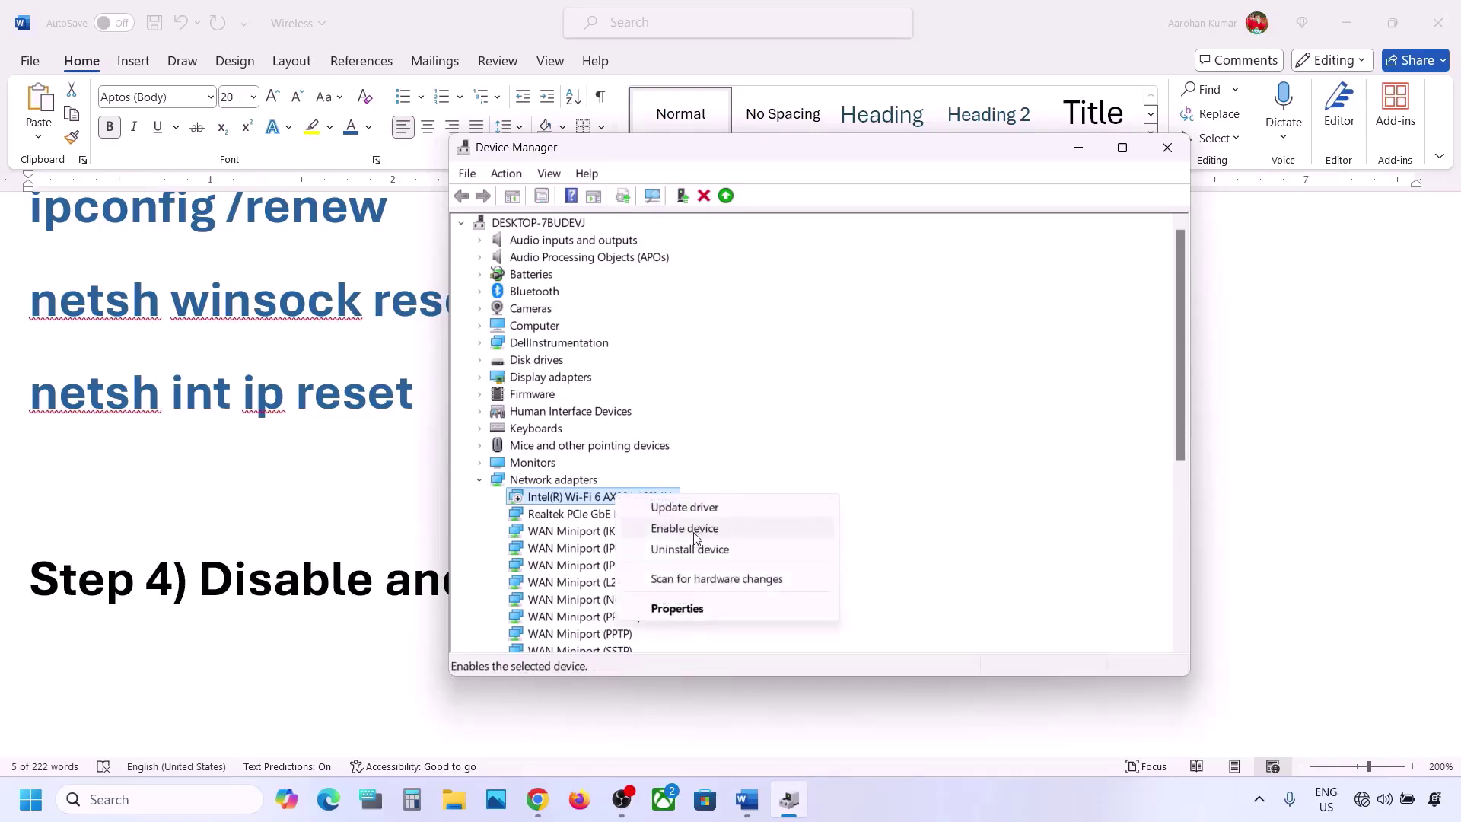
left_click(695, 530)
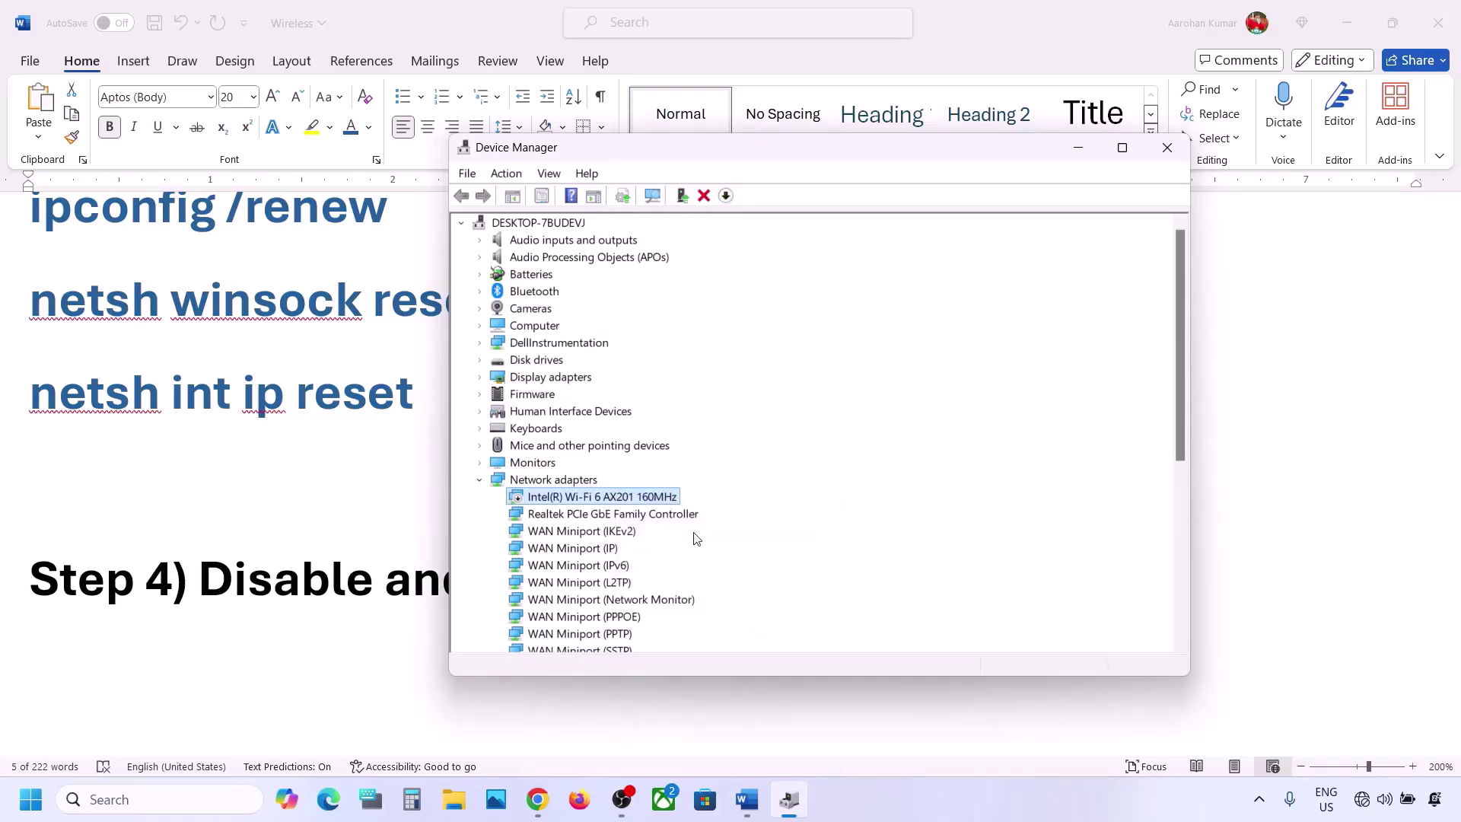
left_click(1166, 149)
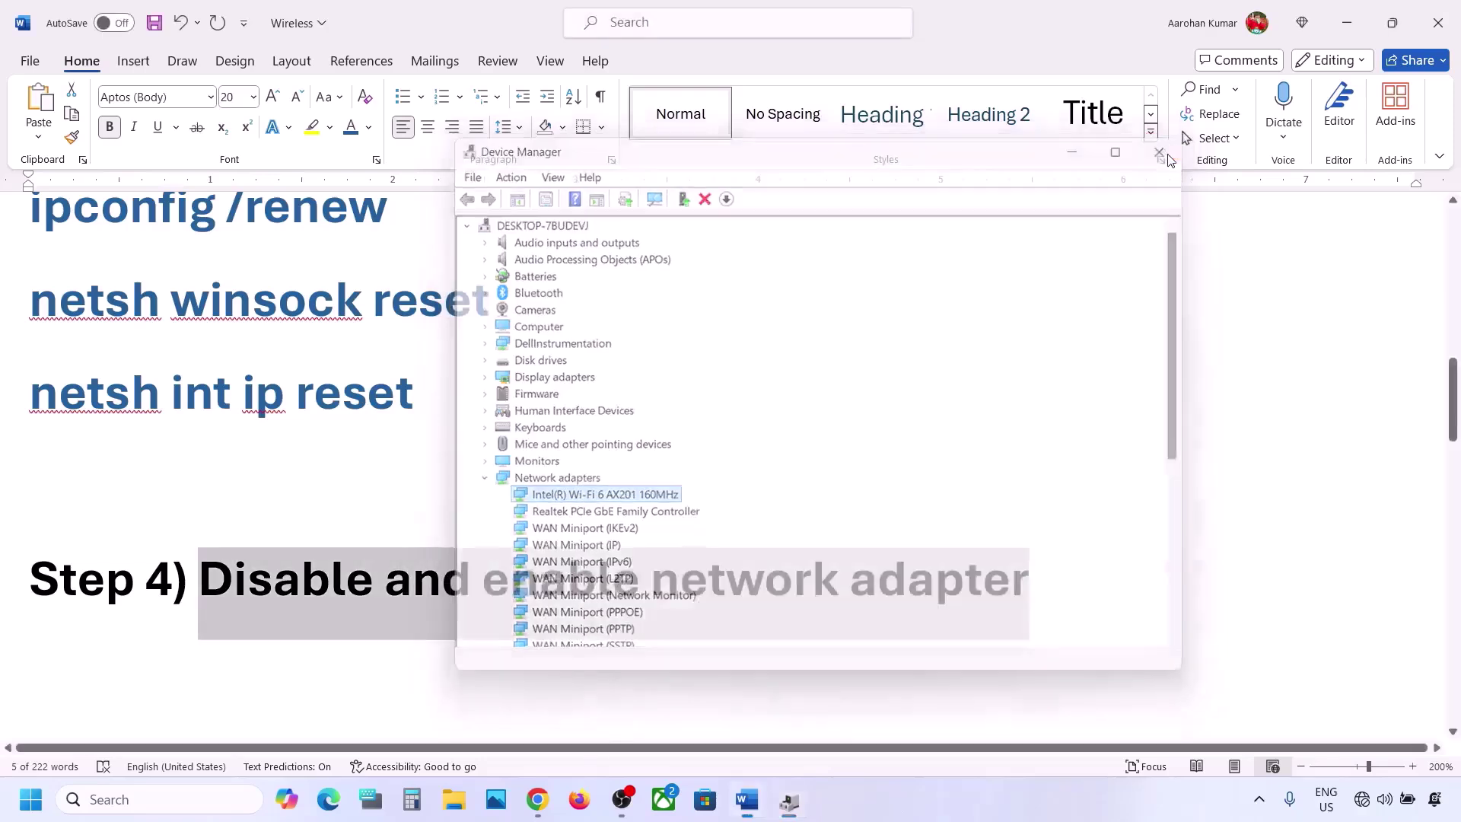
Check the list of available Wi-Fi networks and close it
left_click(1361, 799)
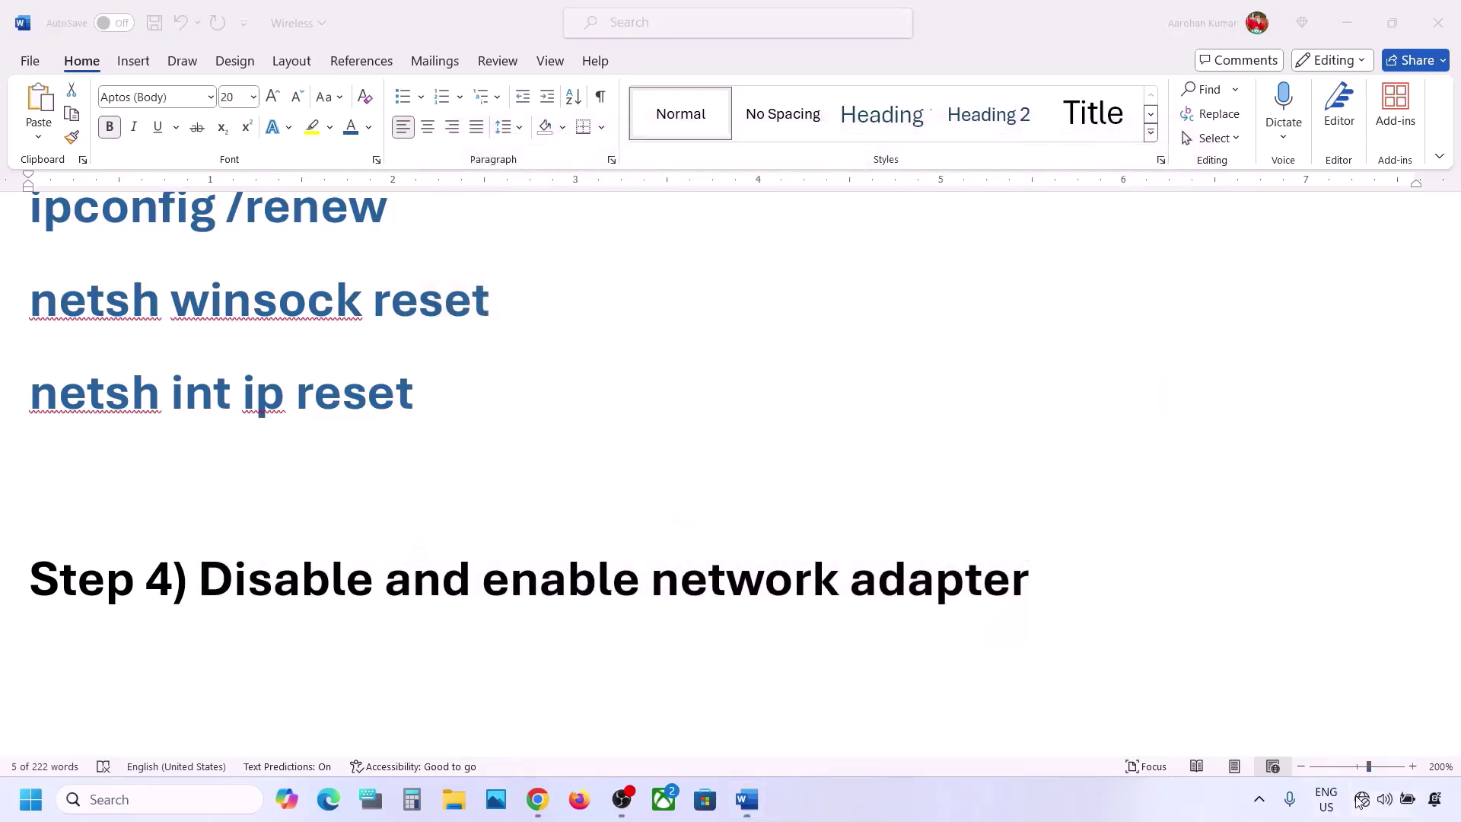
left_click(1204, 439)
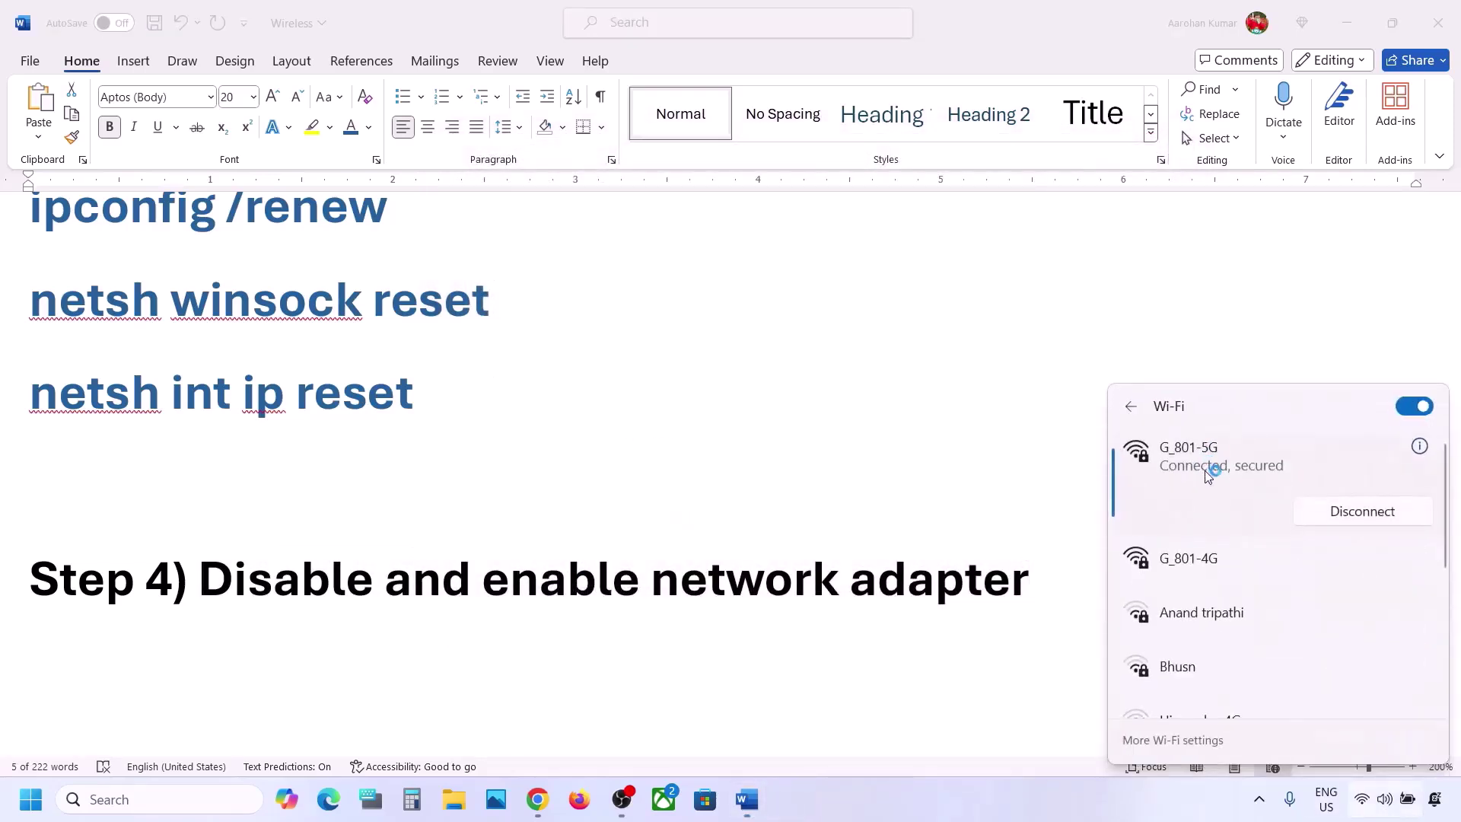
left_click(950, 525)
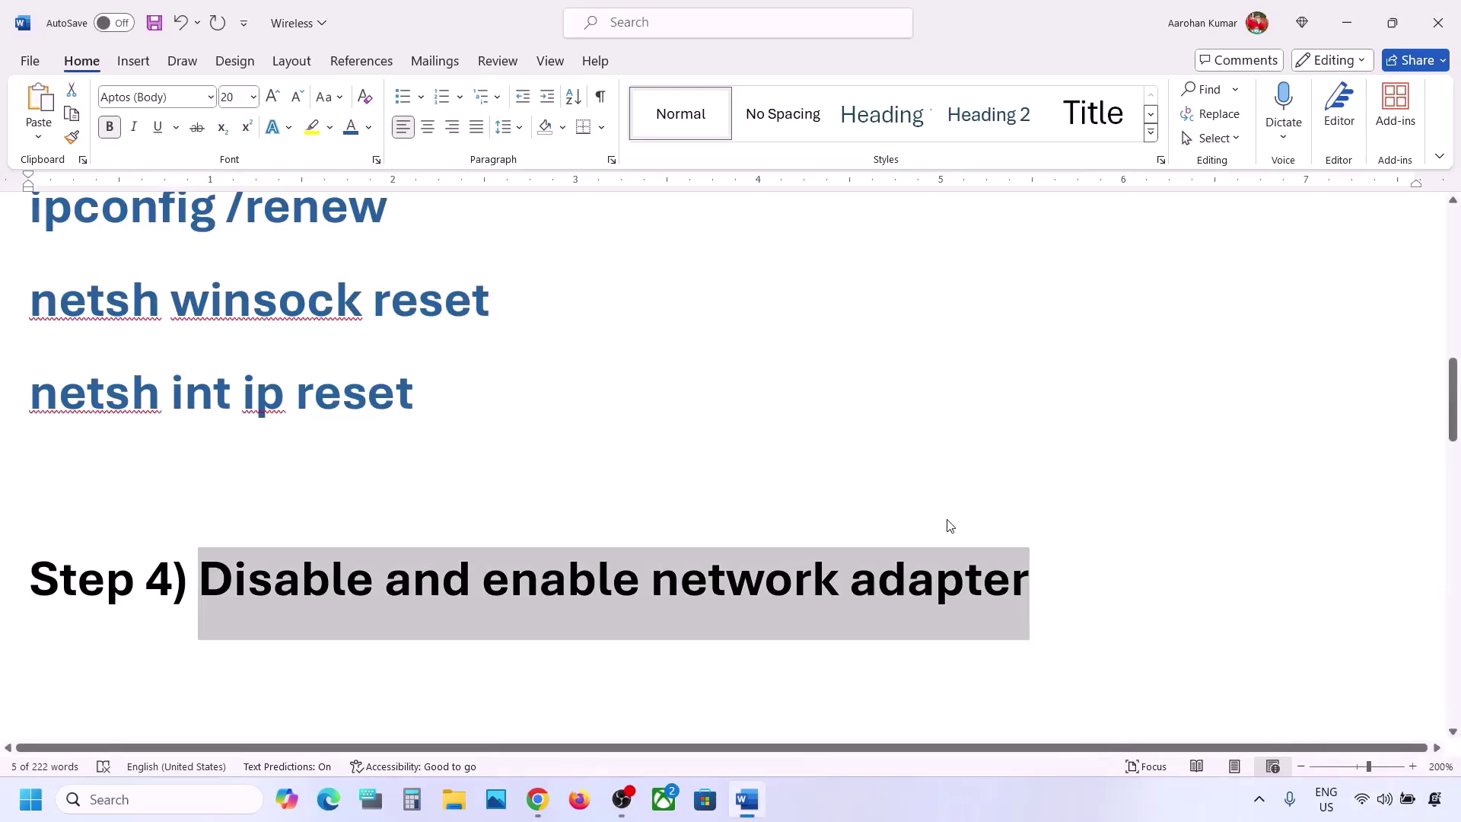
Highlight "WLAN AutoConfig" in Step 5 of the document and open the Windows Services console
scroll(949, 525, "down", 2)
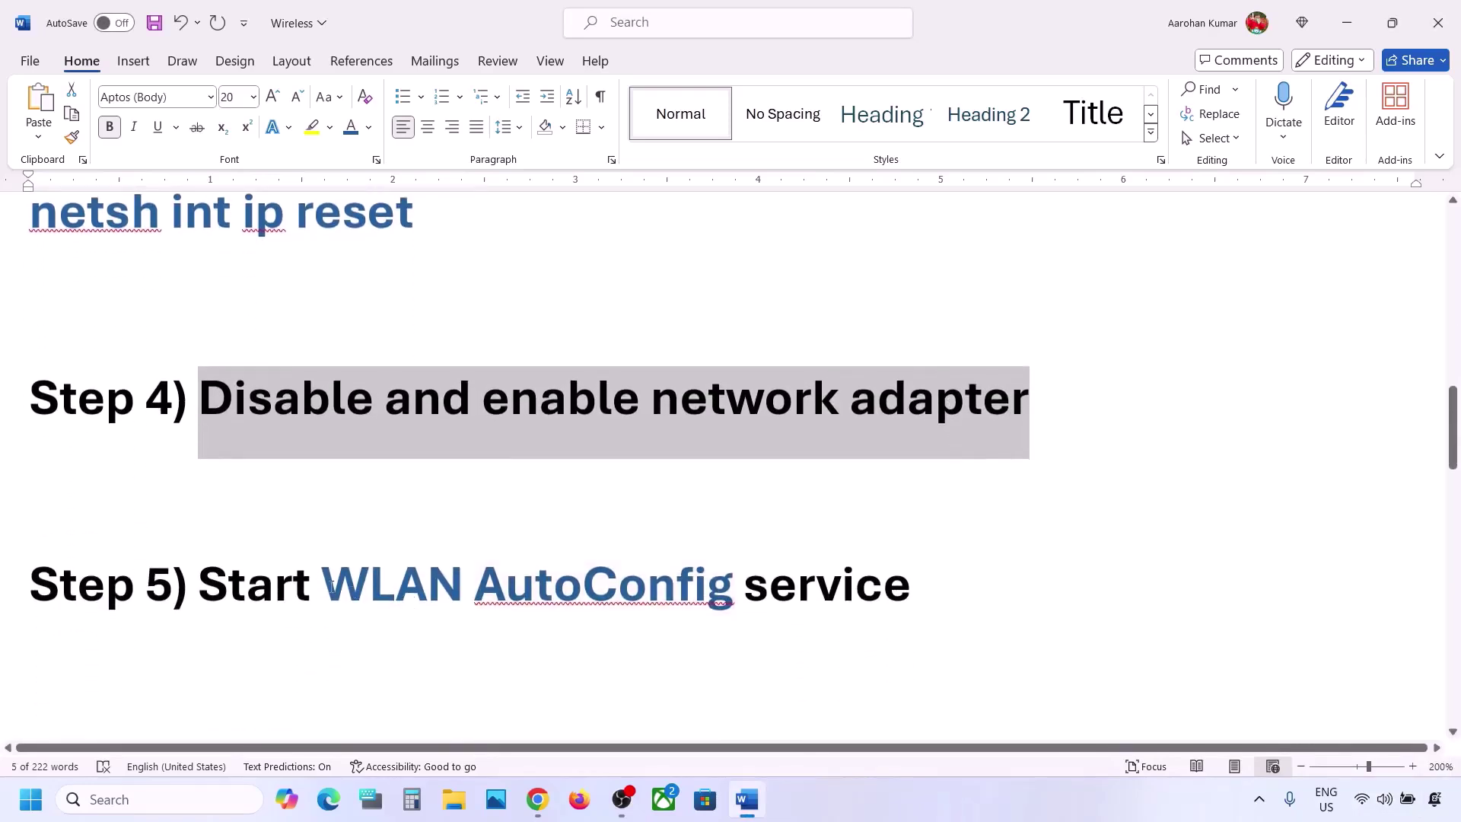
left_click_drag(332, 586, 638, 573)
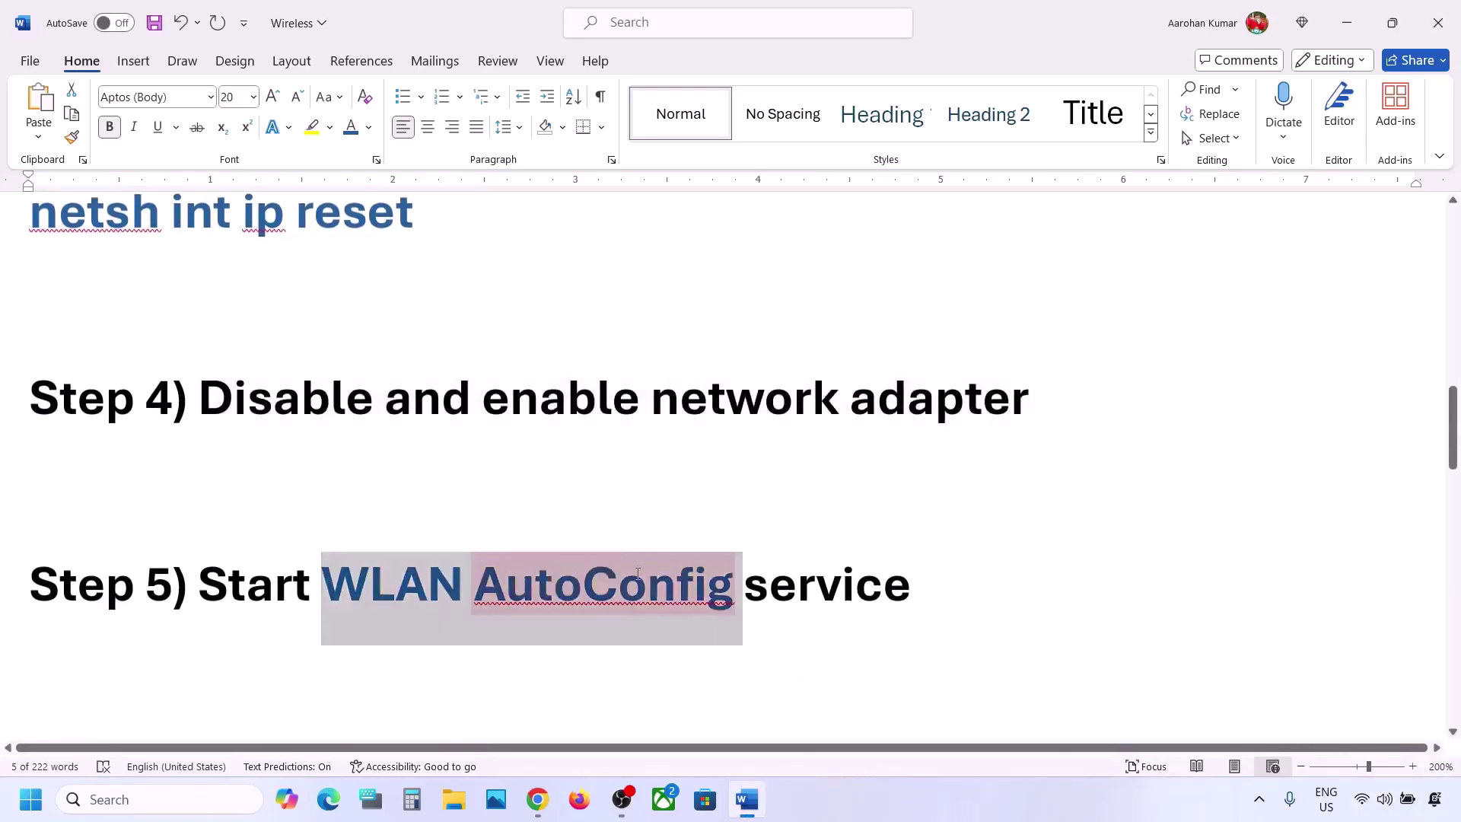
left_click(130, 807)
type("ervices")
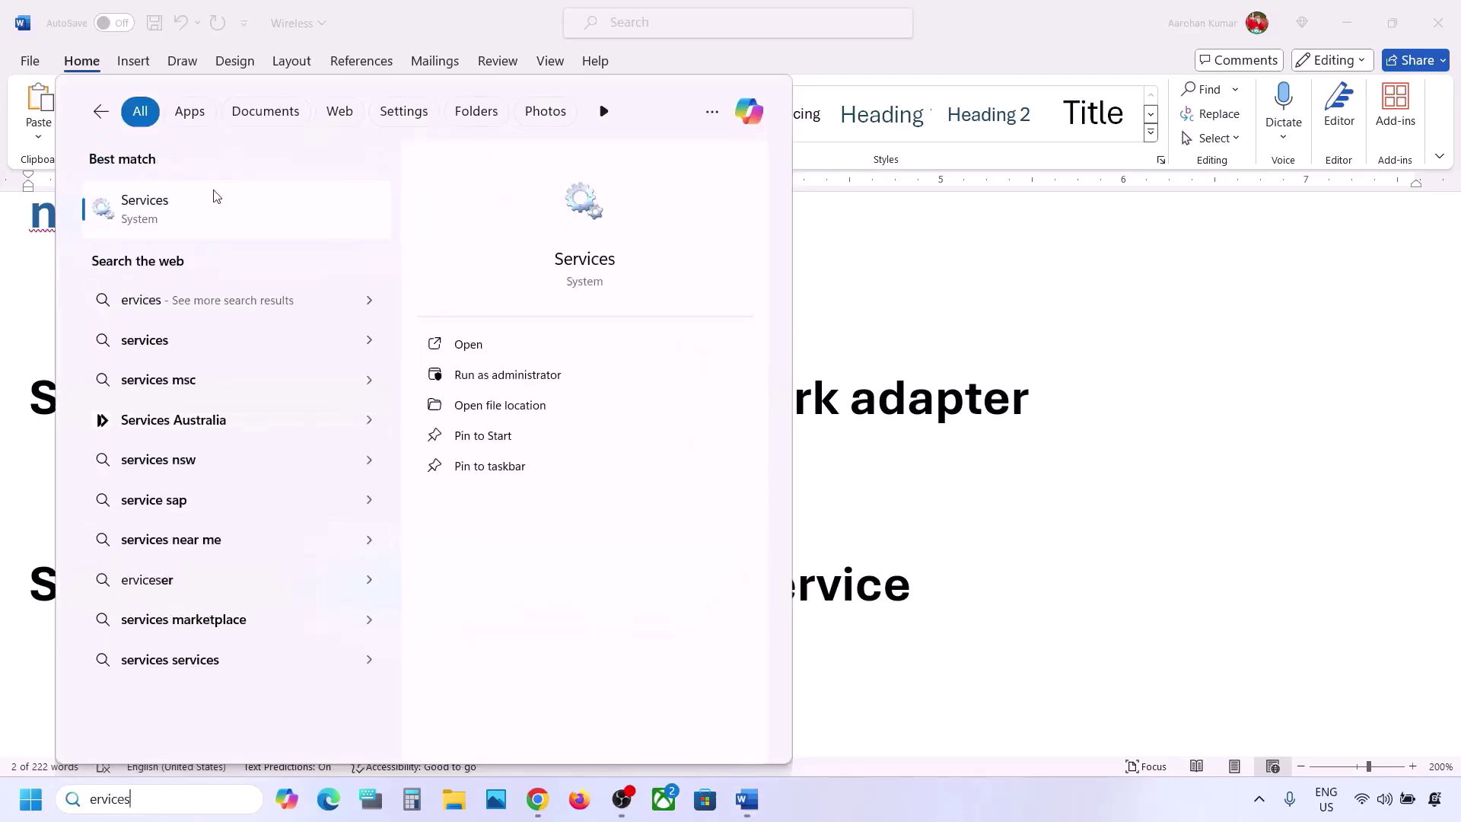
left_click(179, 217)
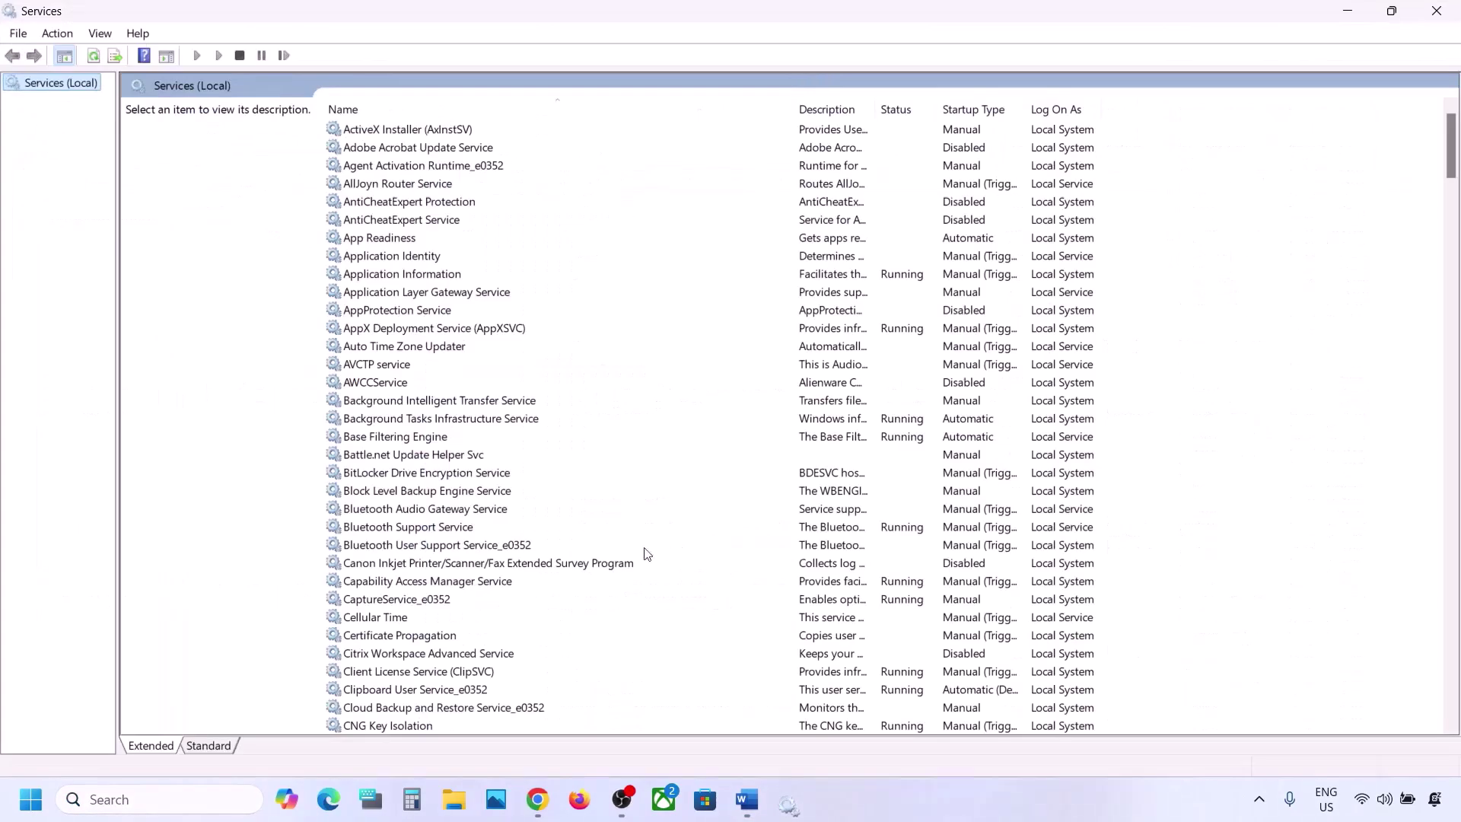
Set the WLAN AutoConfig service's startup type to Automatic in its properties and accept the settings
left_click(590, 563)
key("w")
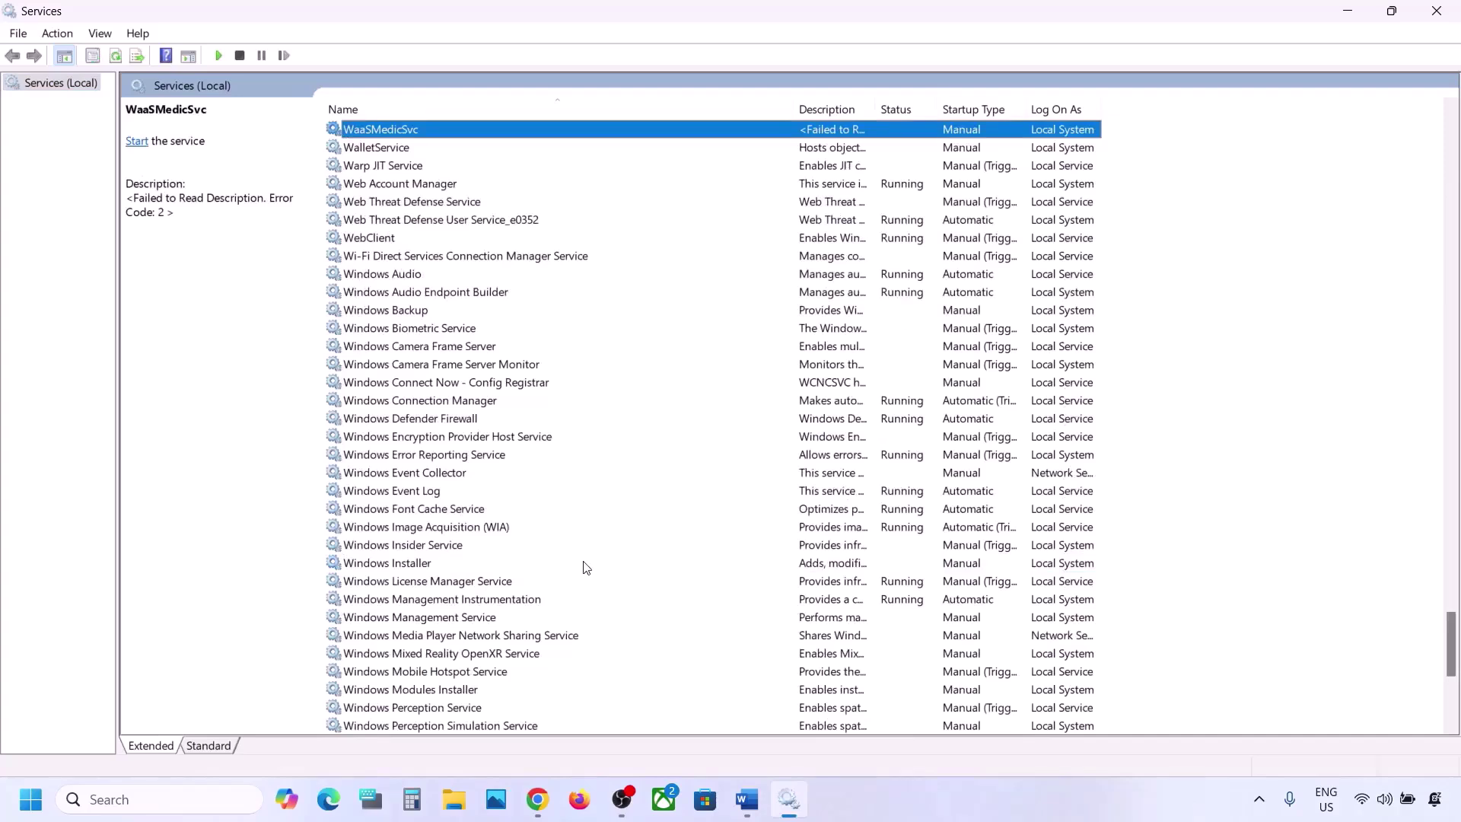
key("w")
key("l")
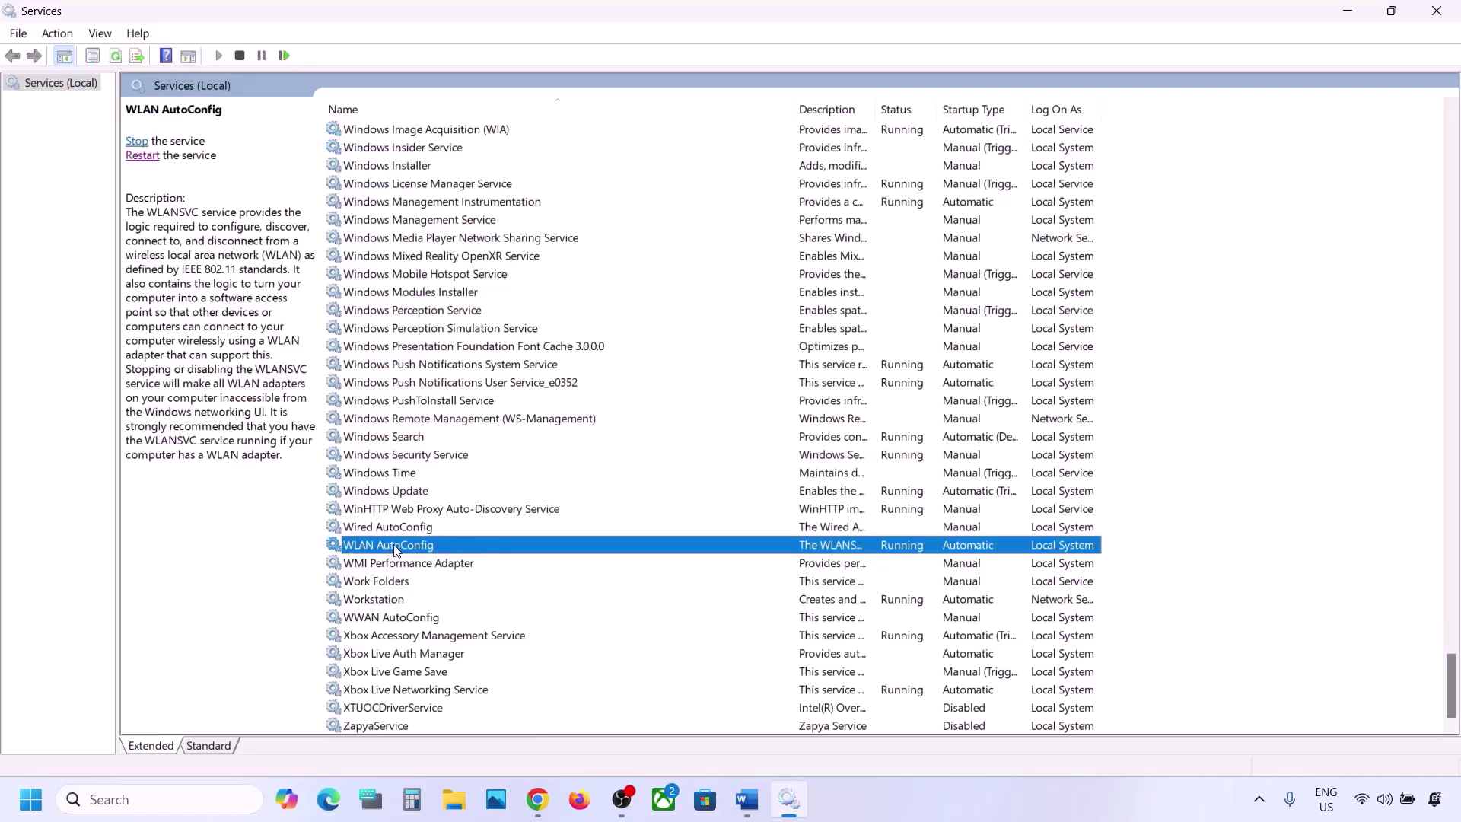
double_click(406, 547)
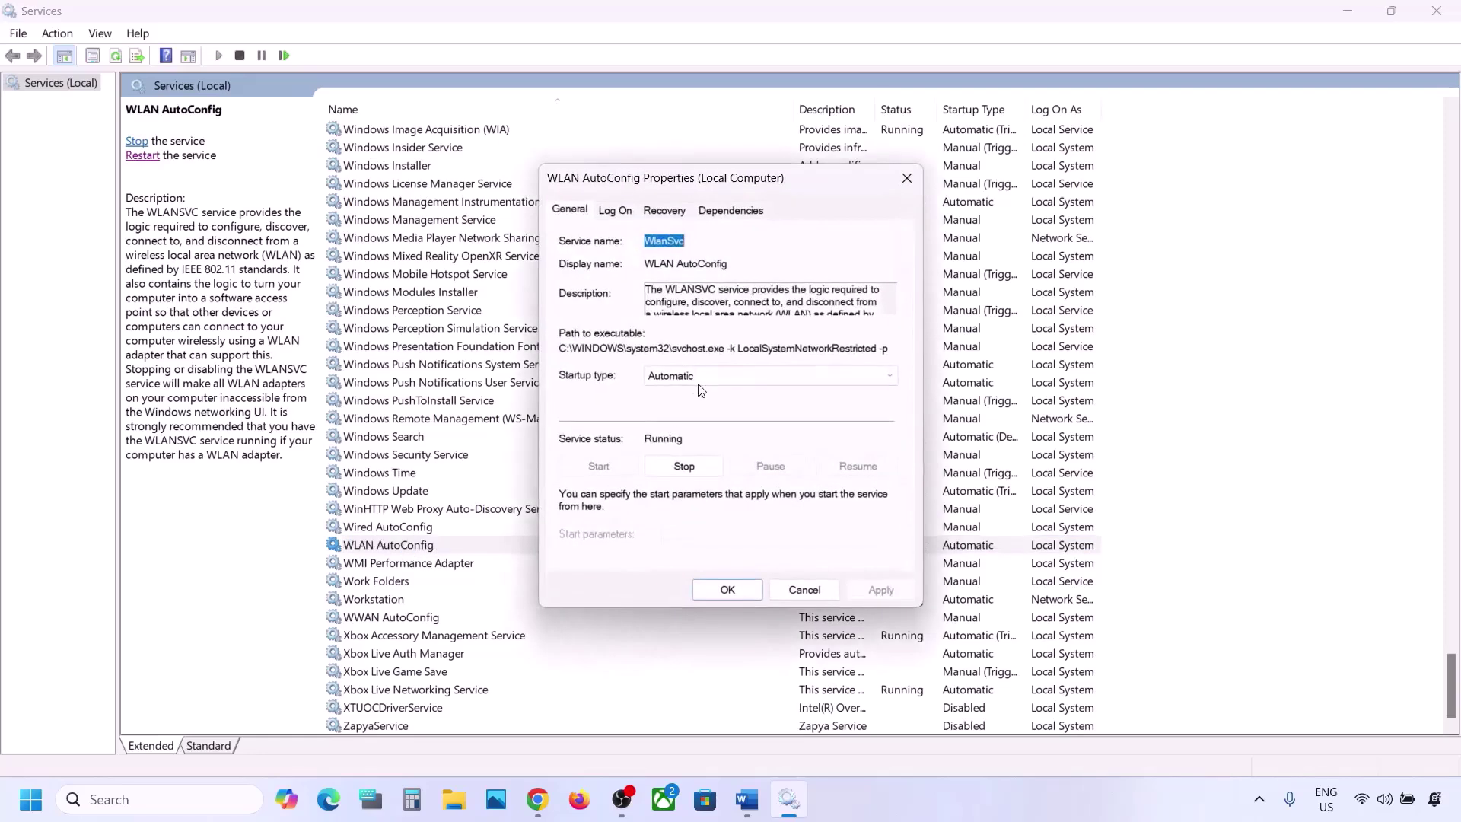
left_click(702, 381)
left_click(687, 406)
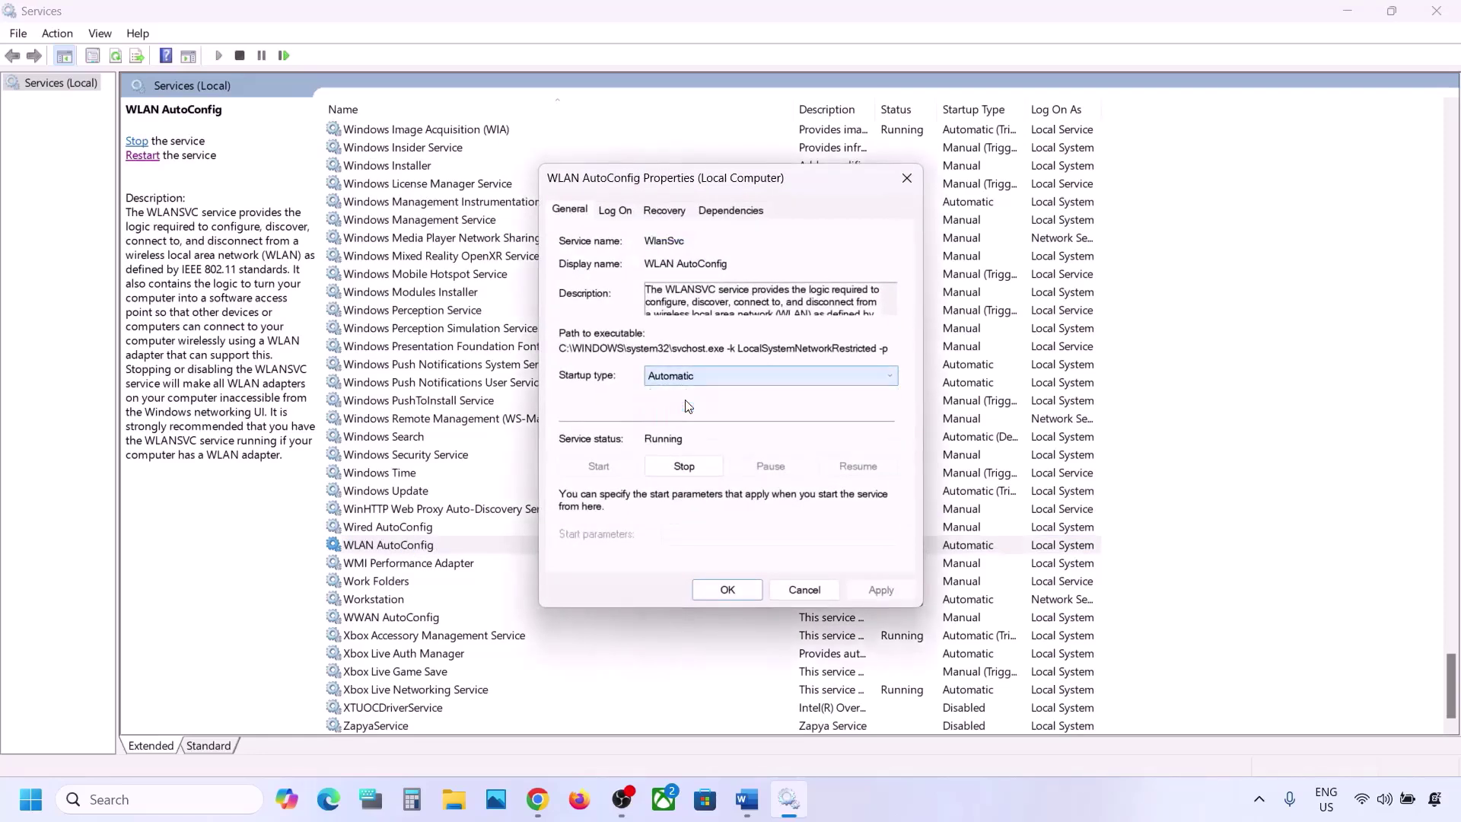
left_click(881, 589)
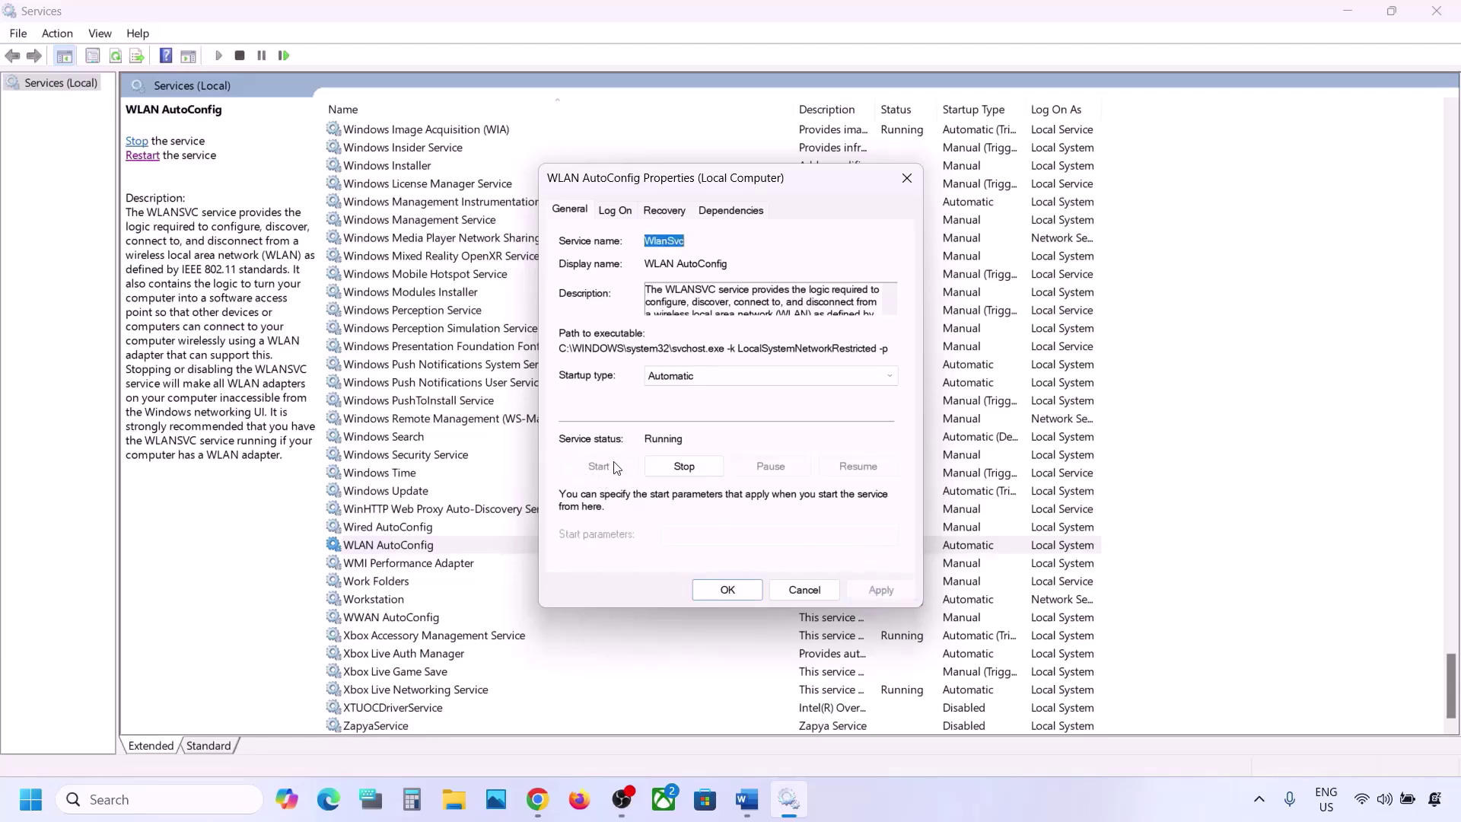
left_click(709, 587)
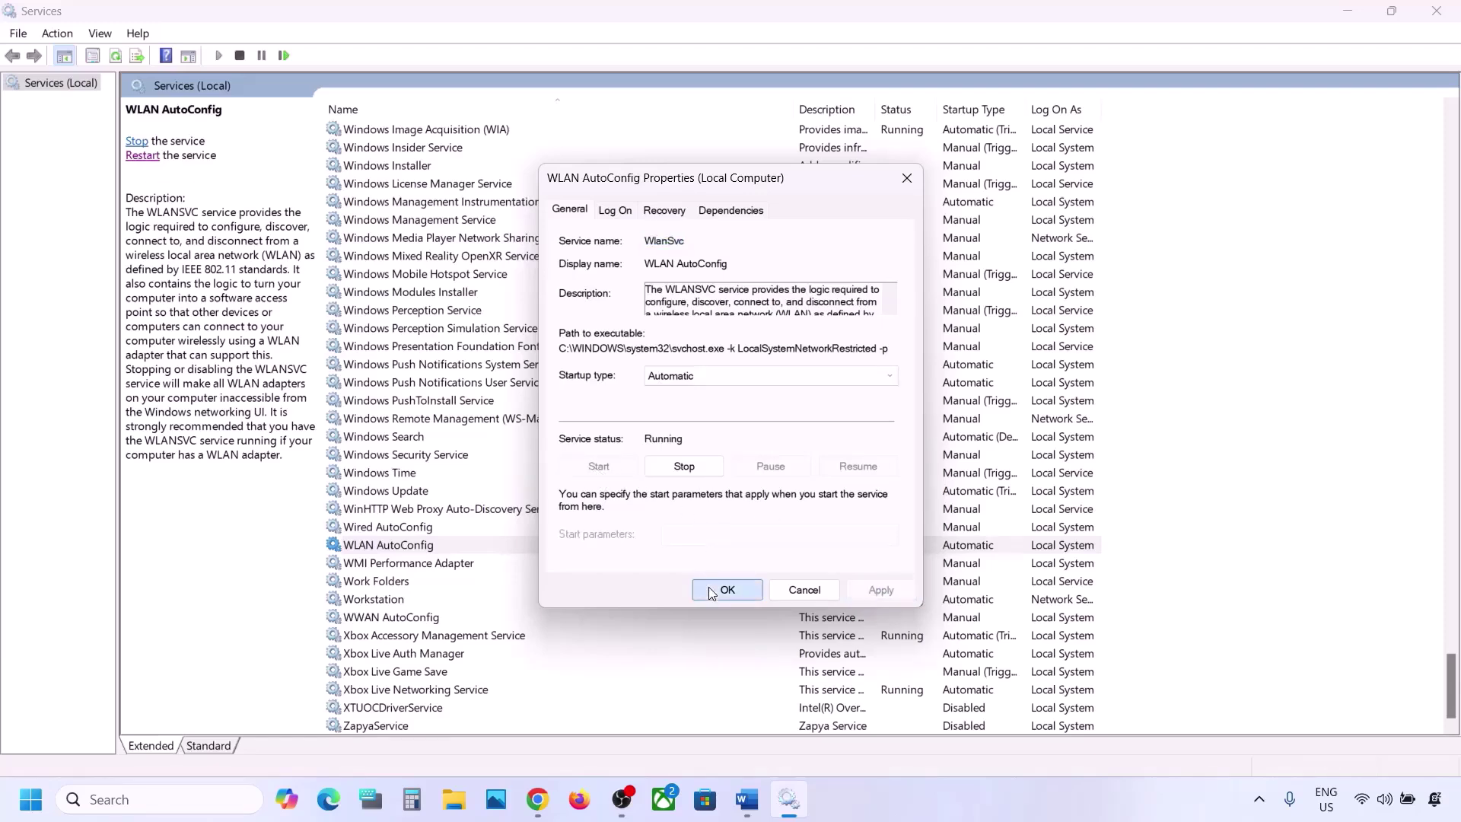
Restart the WLAN AutoConfig service and close the Services console
right_click(389, 554)
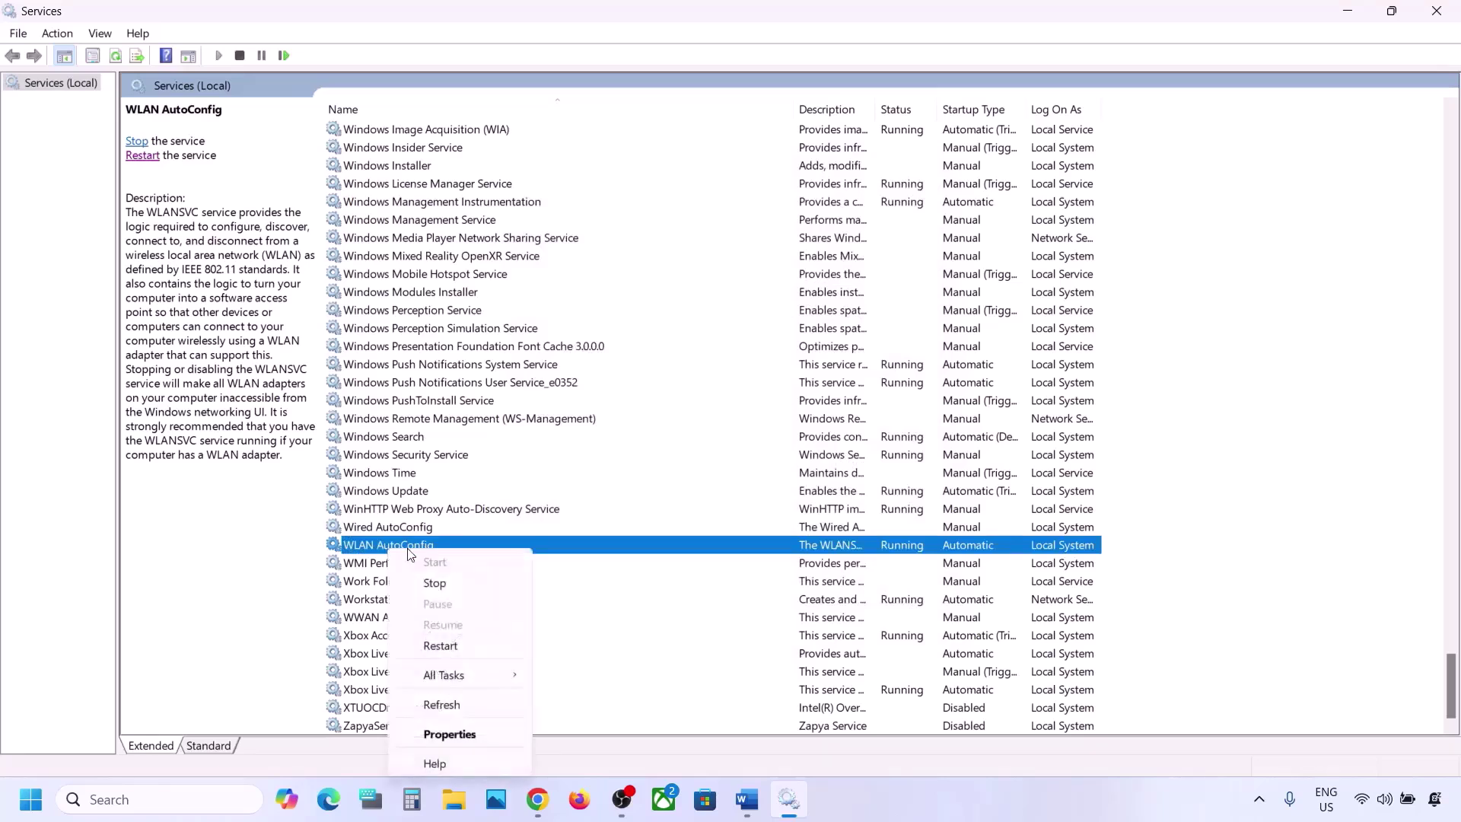
left_click(446, 648)
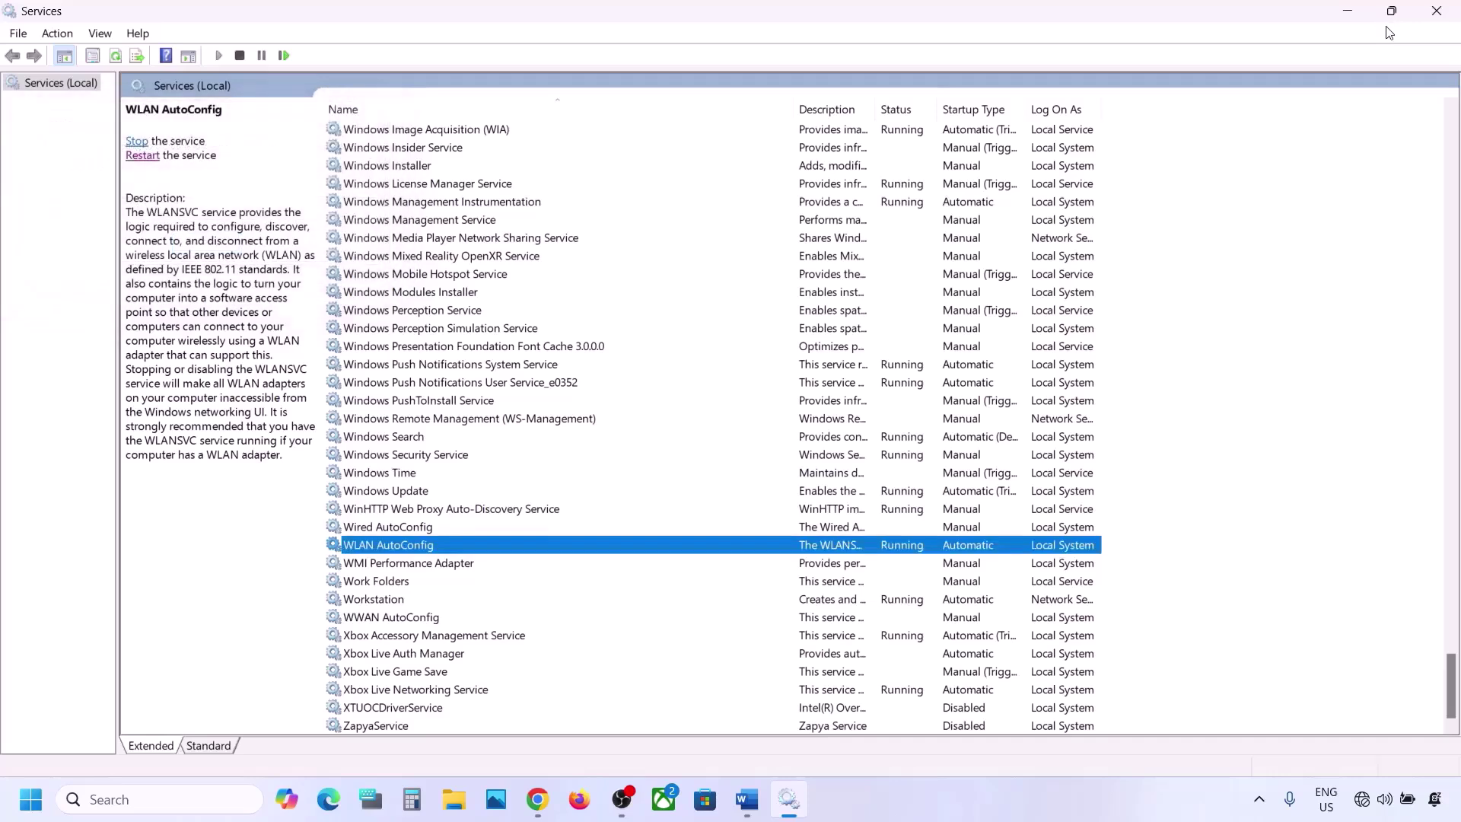
left_click(1435, 11)
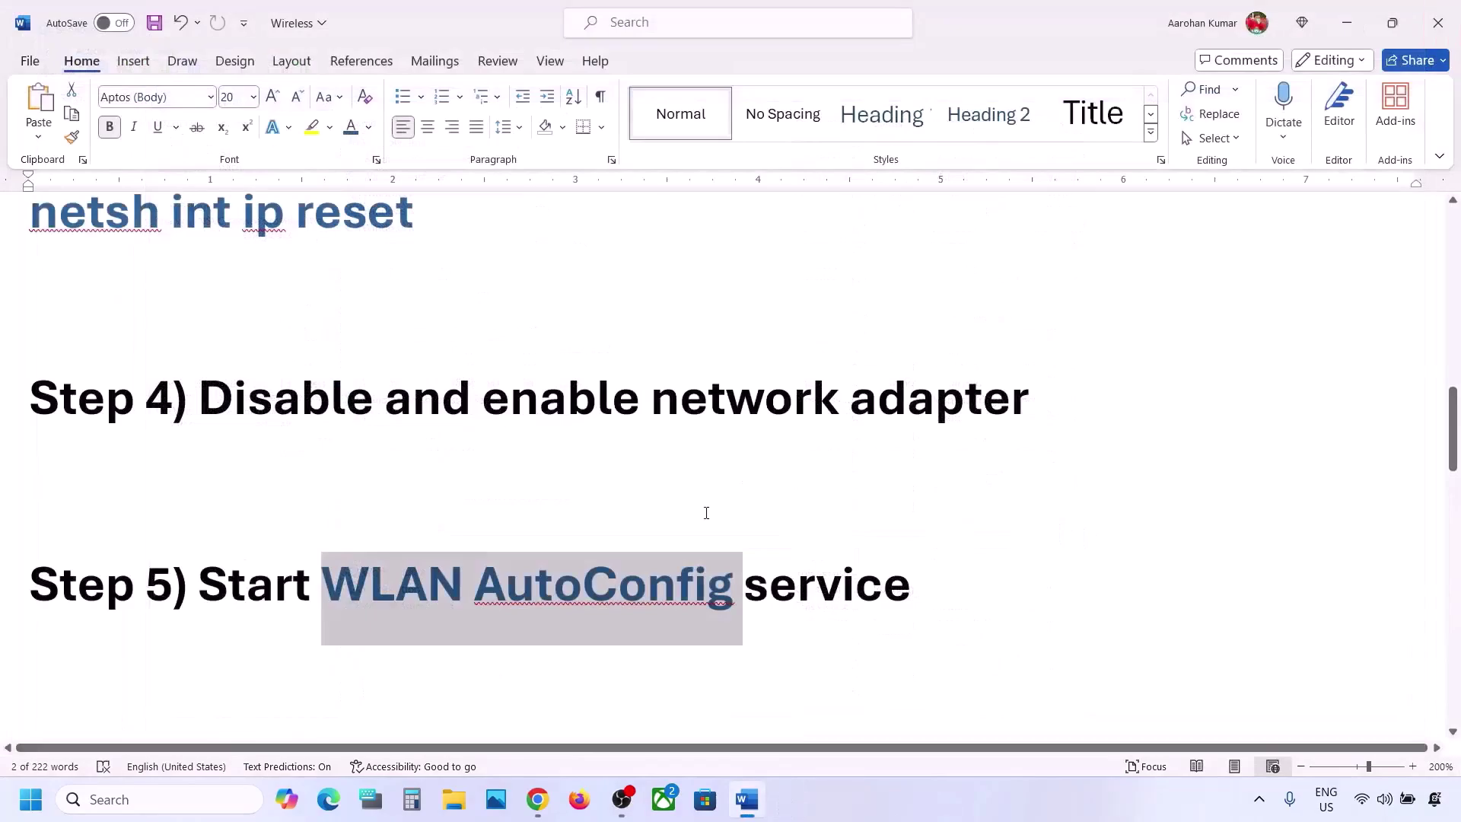
Highlight the reminder about having the WIFI password in Step 6 of the Word document
scroll(706, 513, "down", 3)
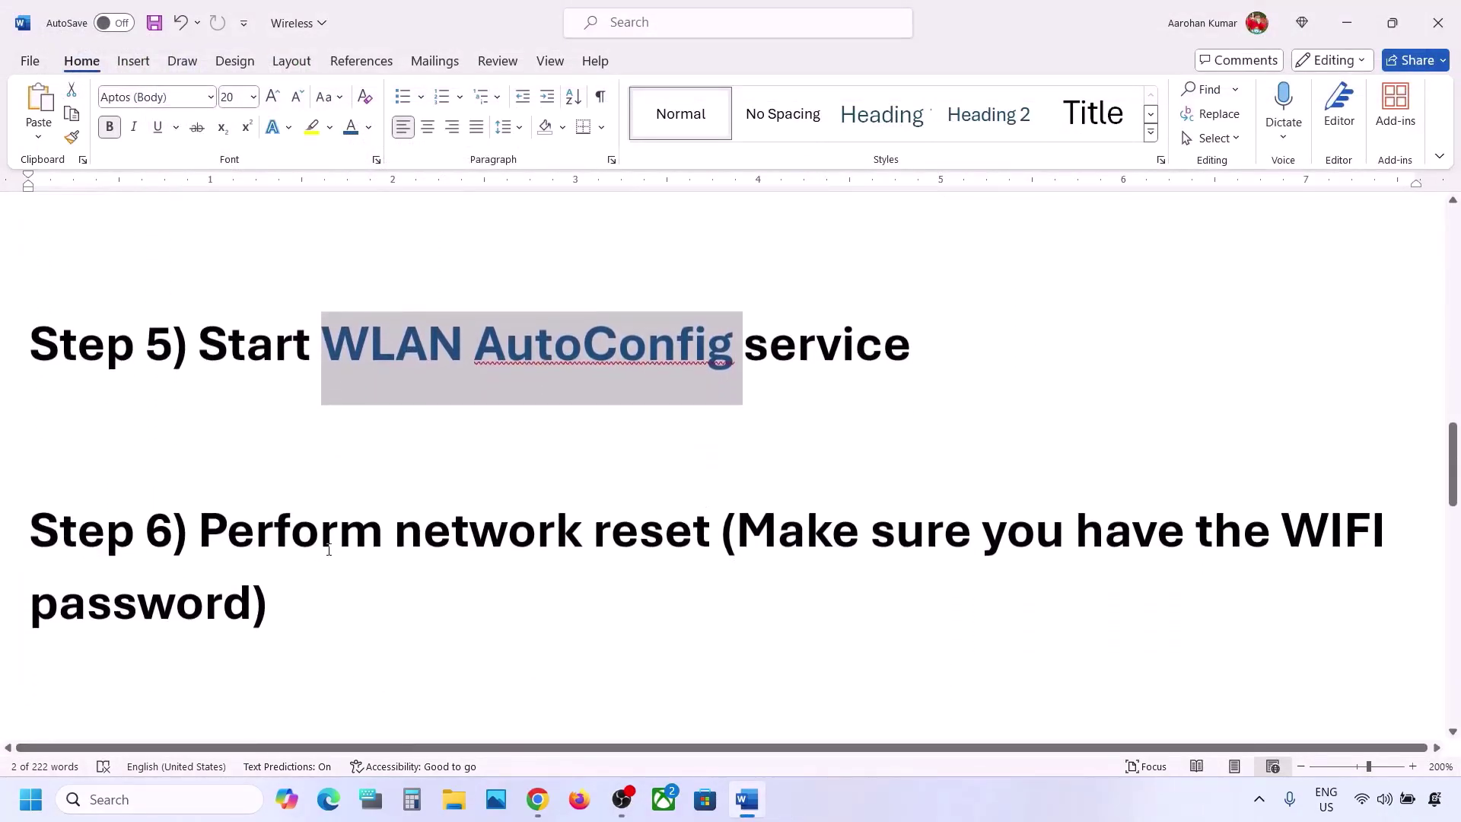
left_click_drag(204, 531, 261, 593)
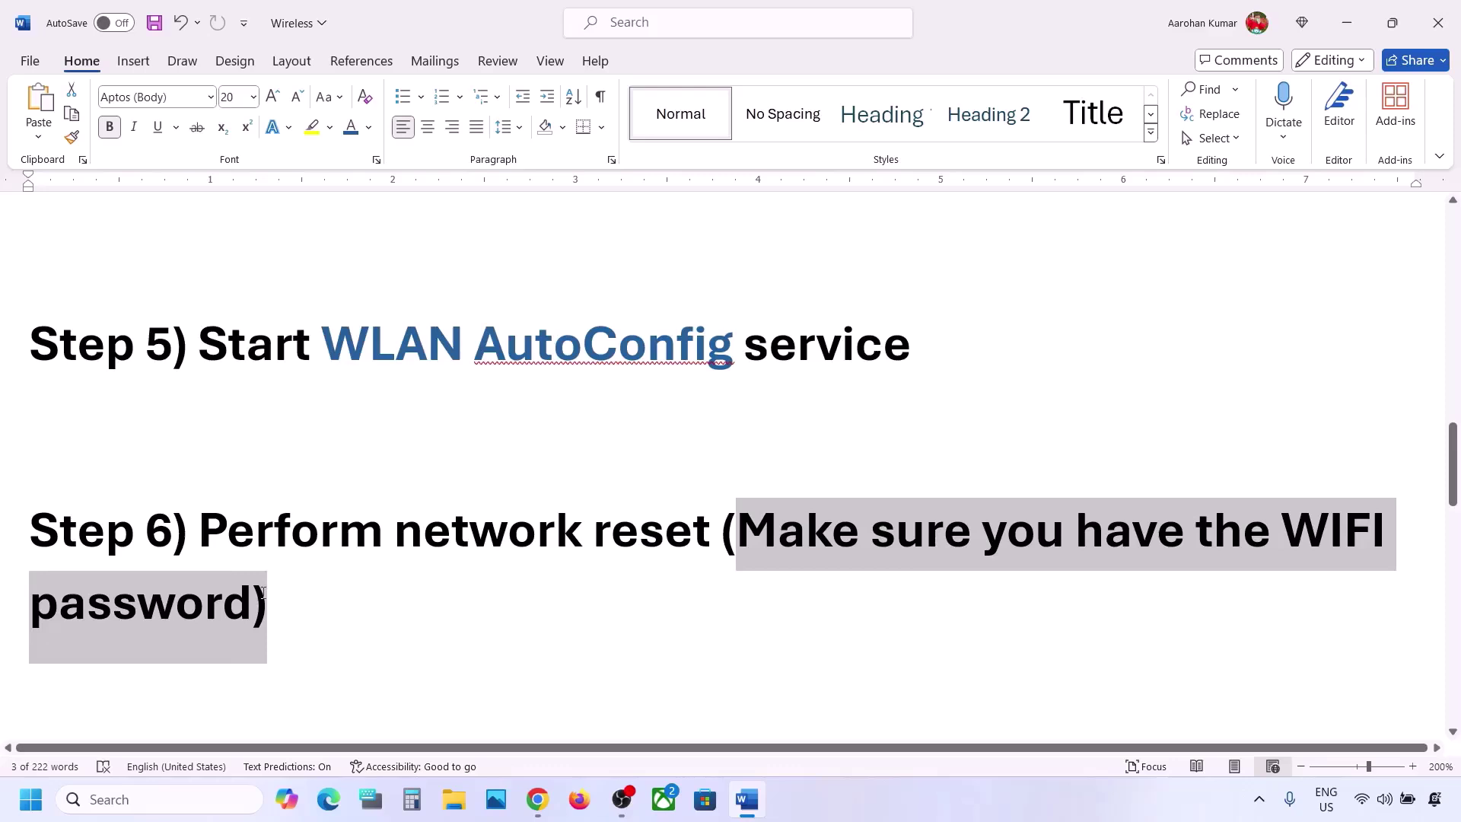
left_click_drag(262, 592, 262, 593)
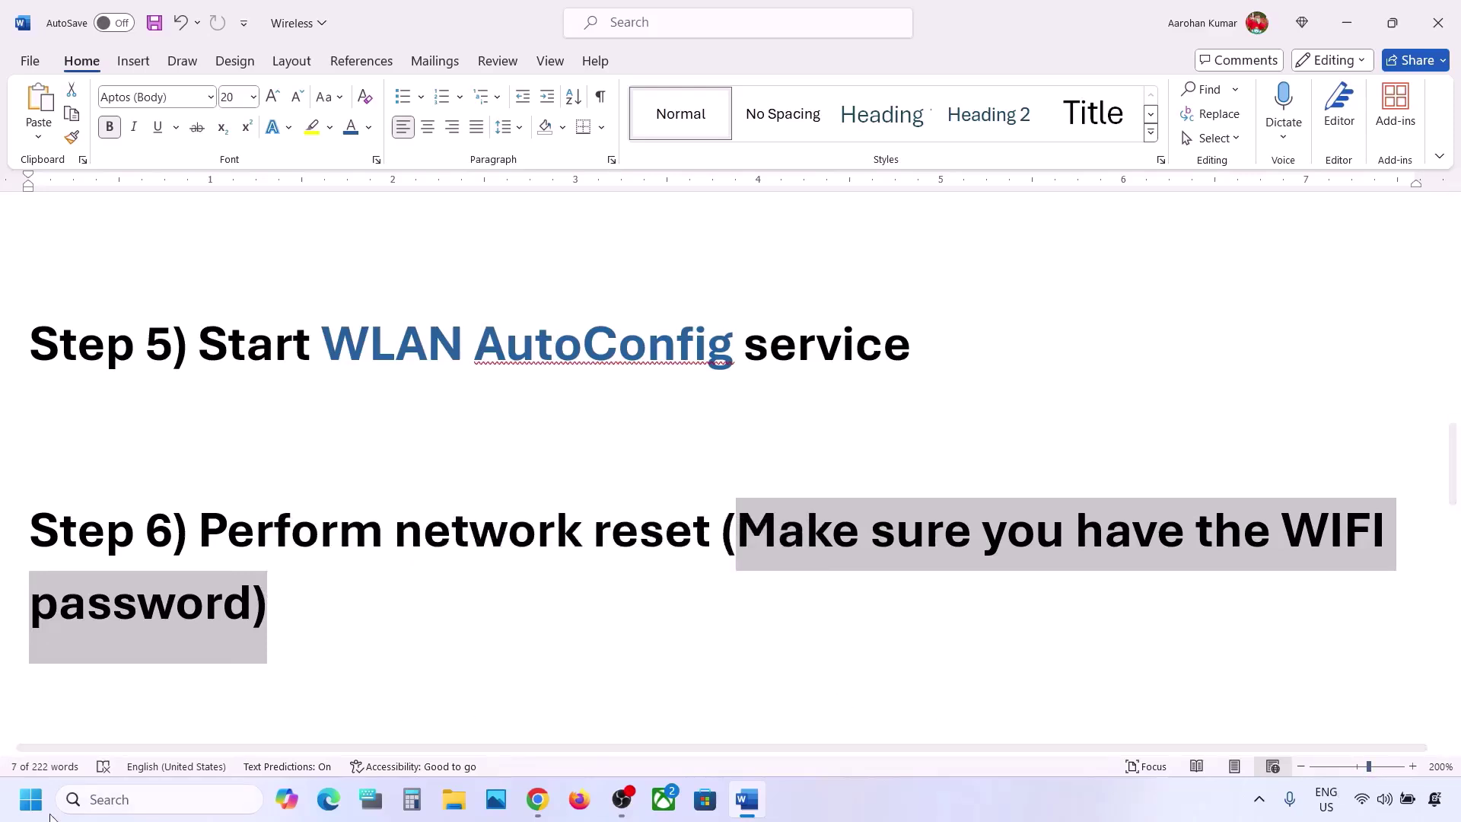
Open the Network reset page under Advanced network settings in Windows Settings
left_click(30, 799)
left_click(444, 335)
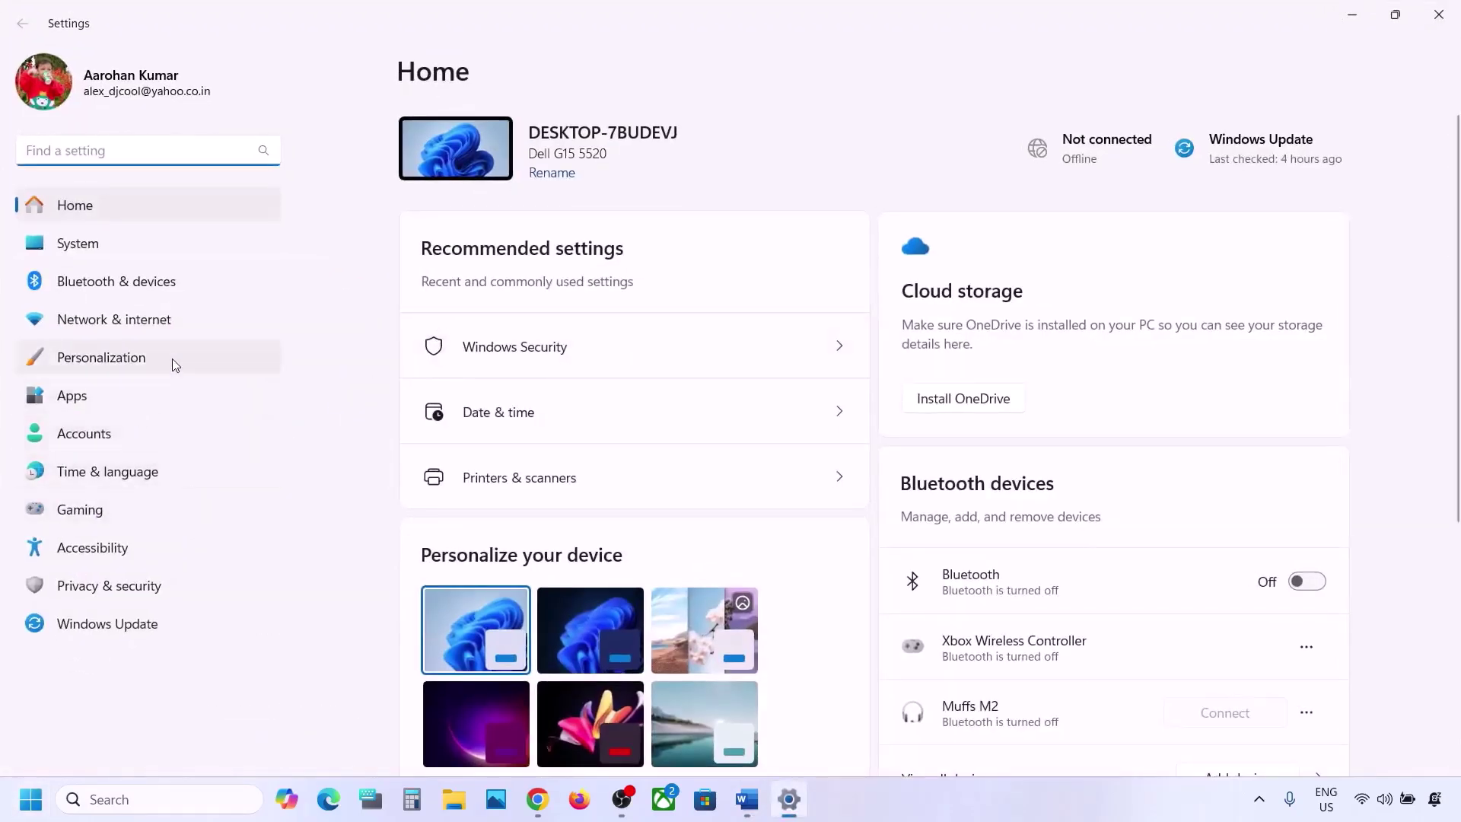
left_click(158, 322)
scroll(665, 417, "down", 1)
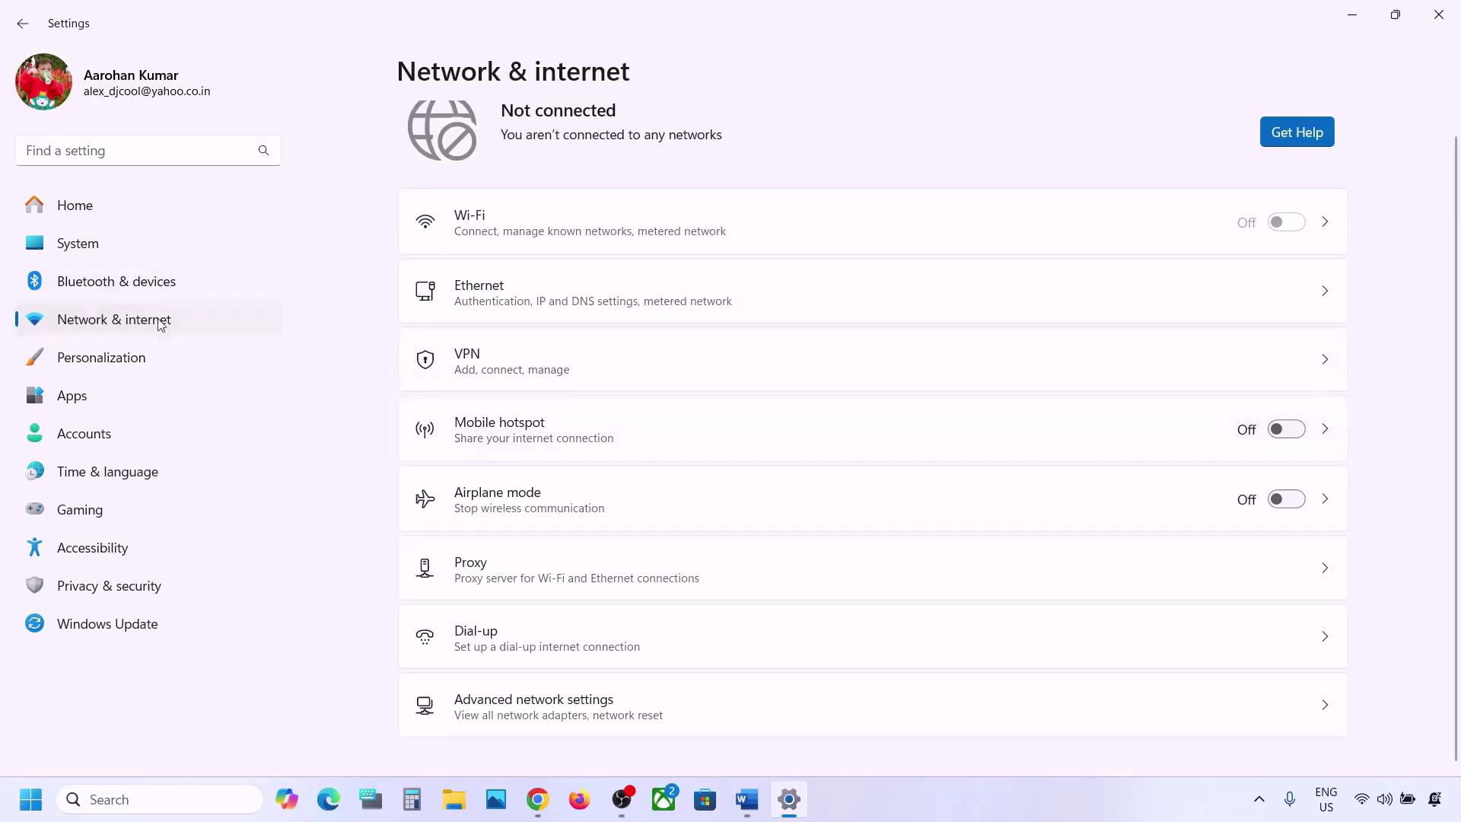
scroll(645, 511, "down", 1)
scroll(645, 511, "up", 1)
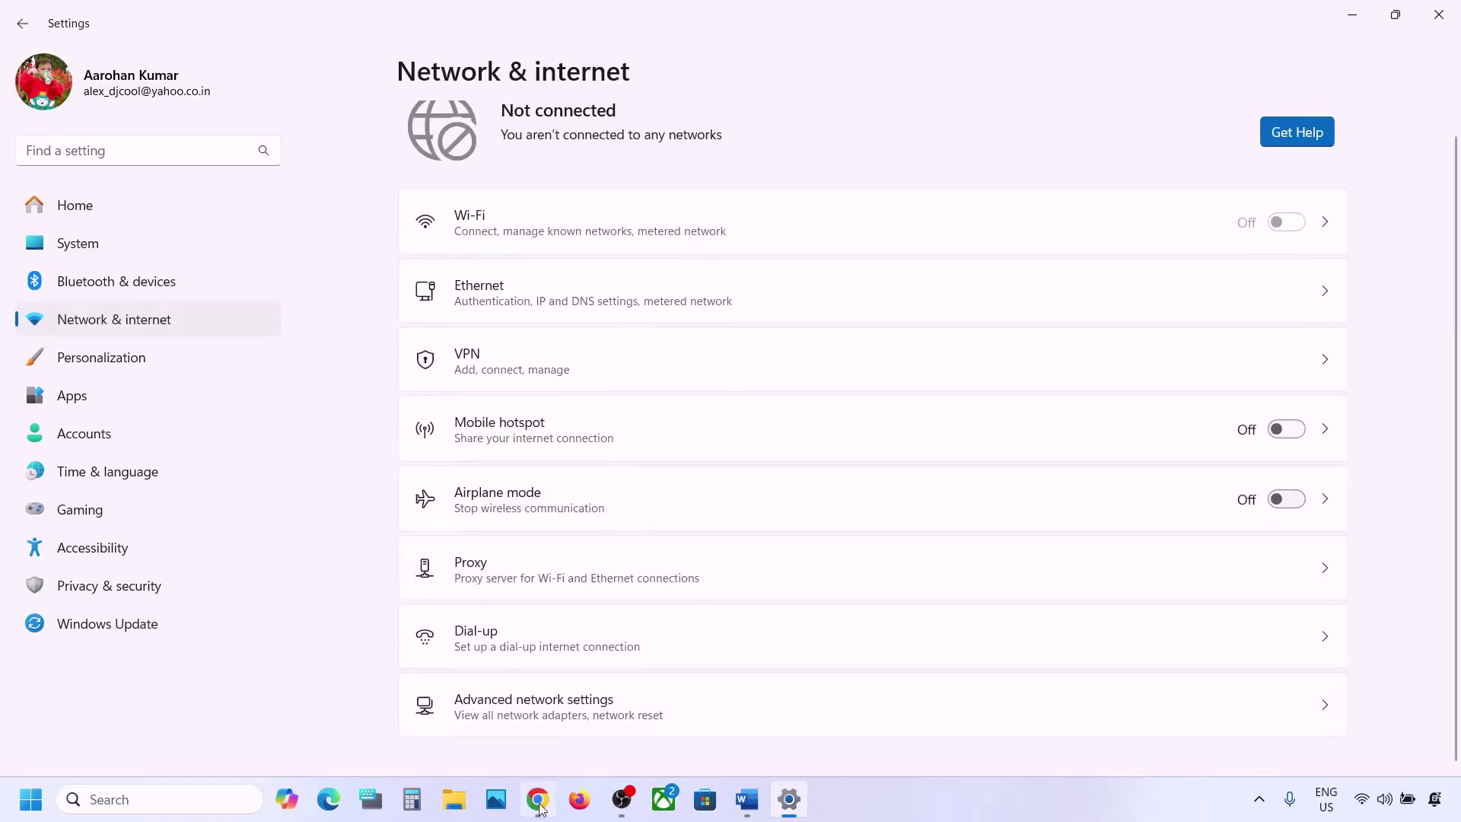
left_click(530, 715)
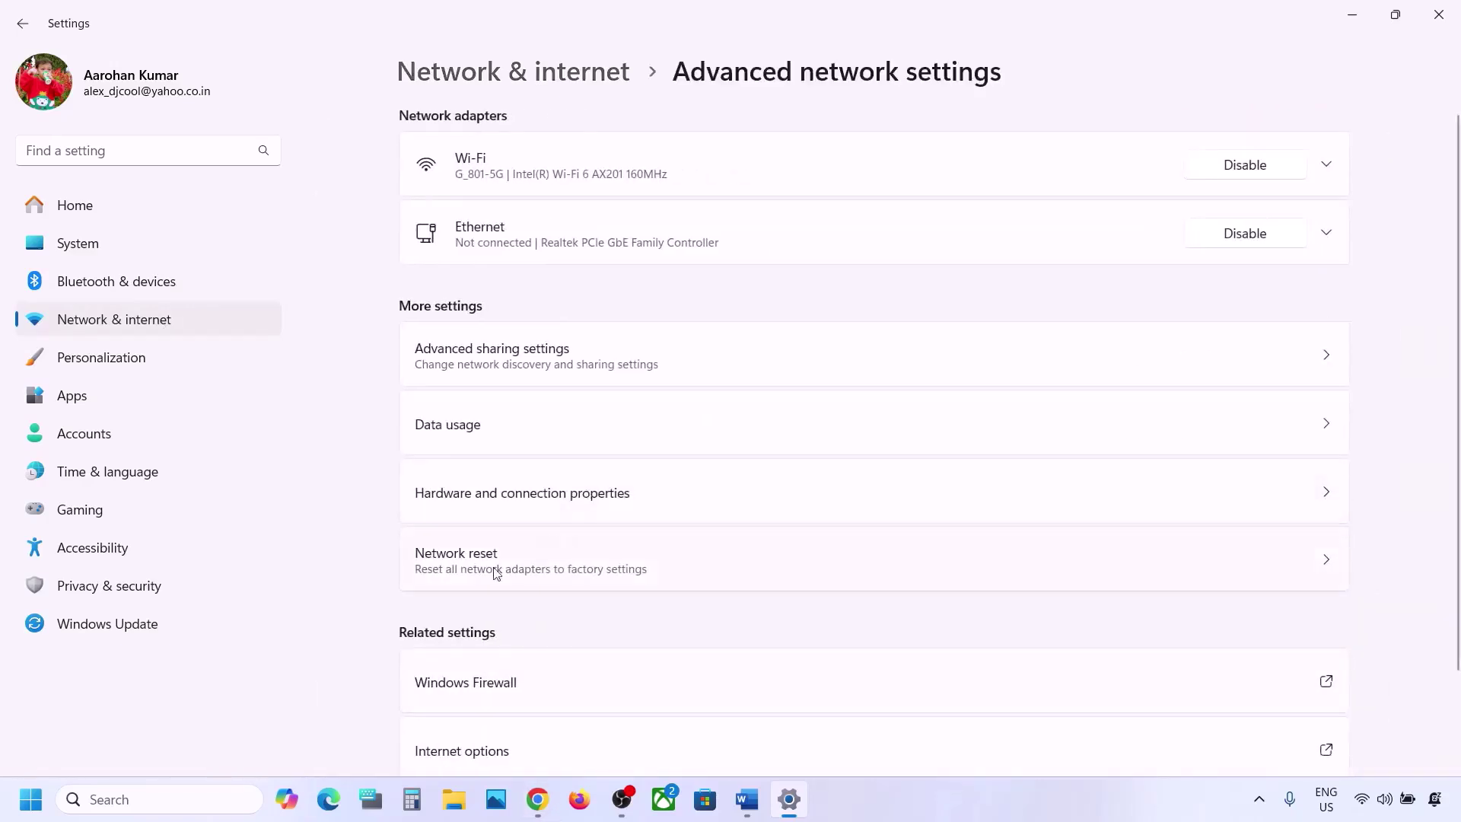
left_click(504, 567)
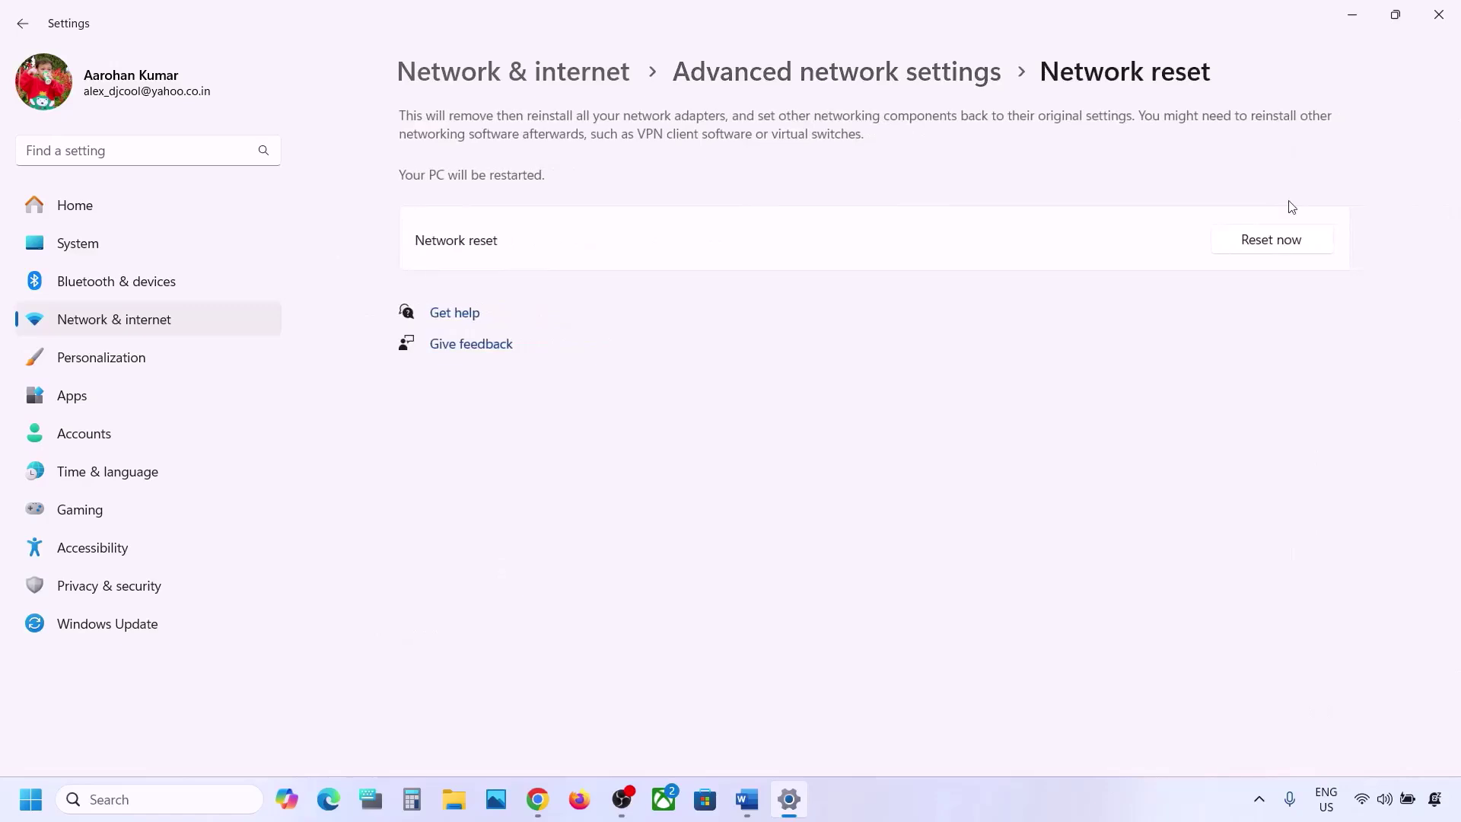
Request a reset of all network settings and answer No to the confirmation
left_click(1268, 243)
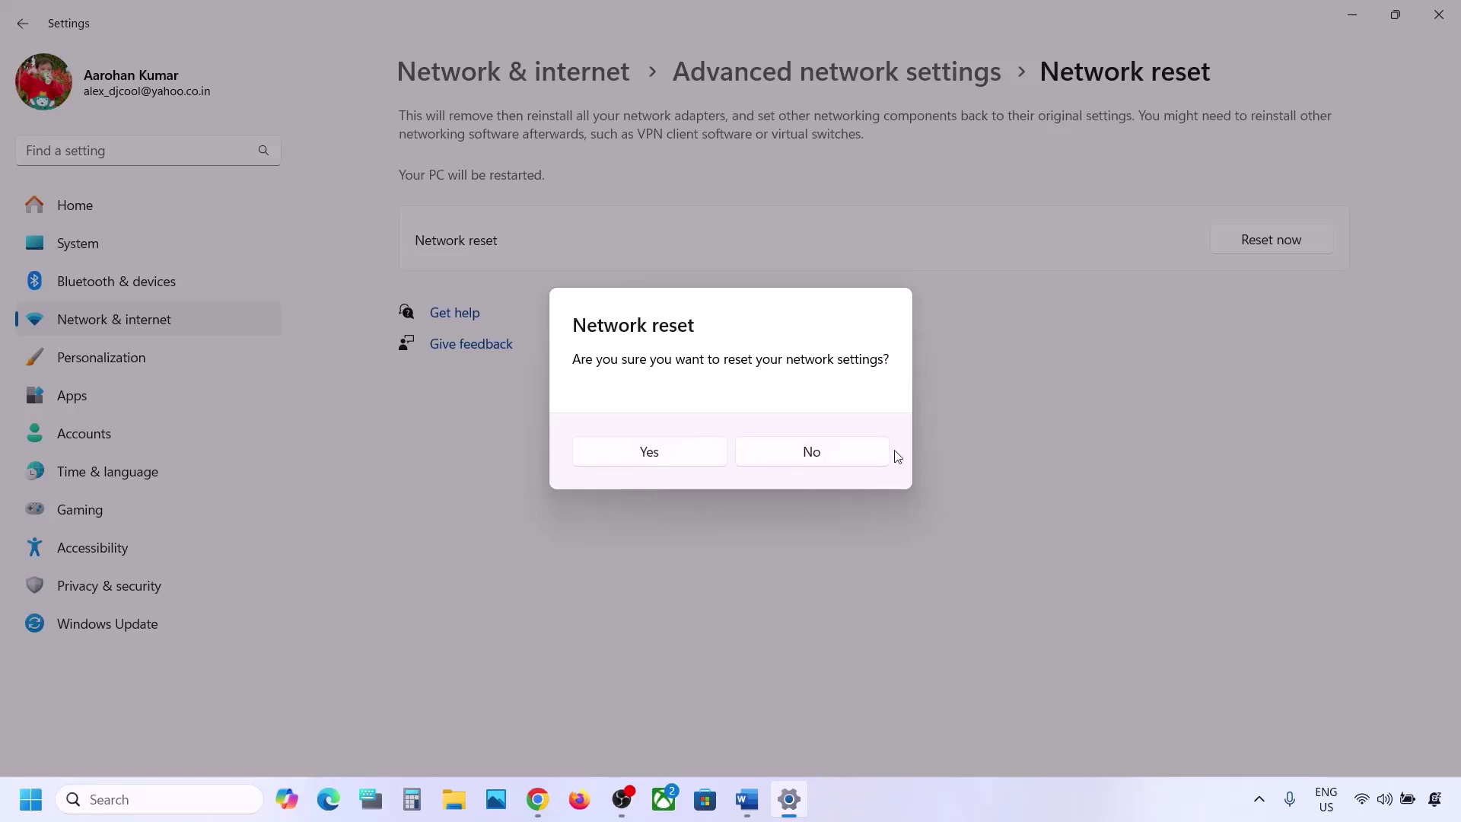
left_click(858, 458)
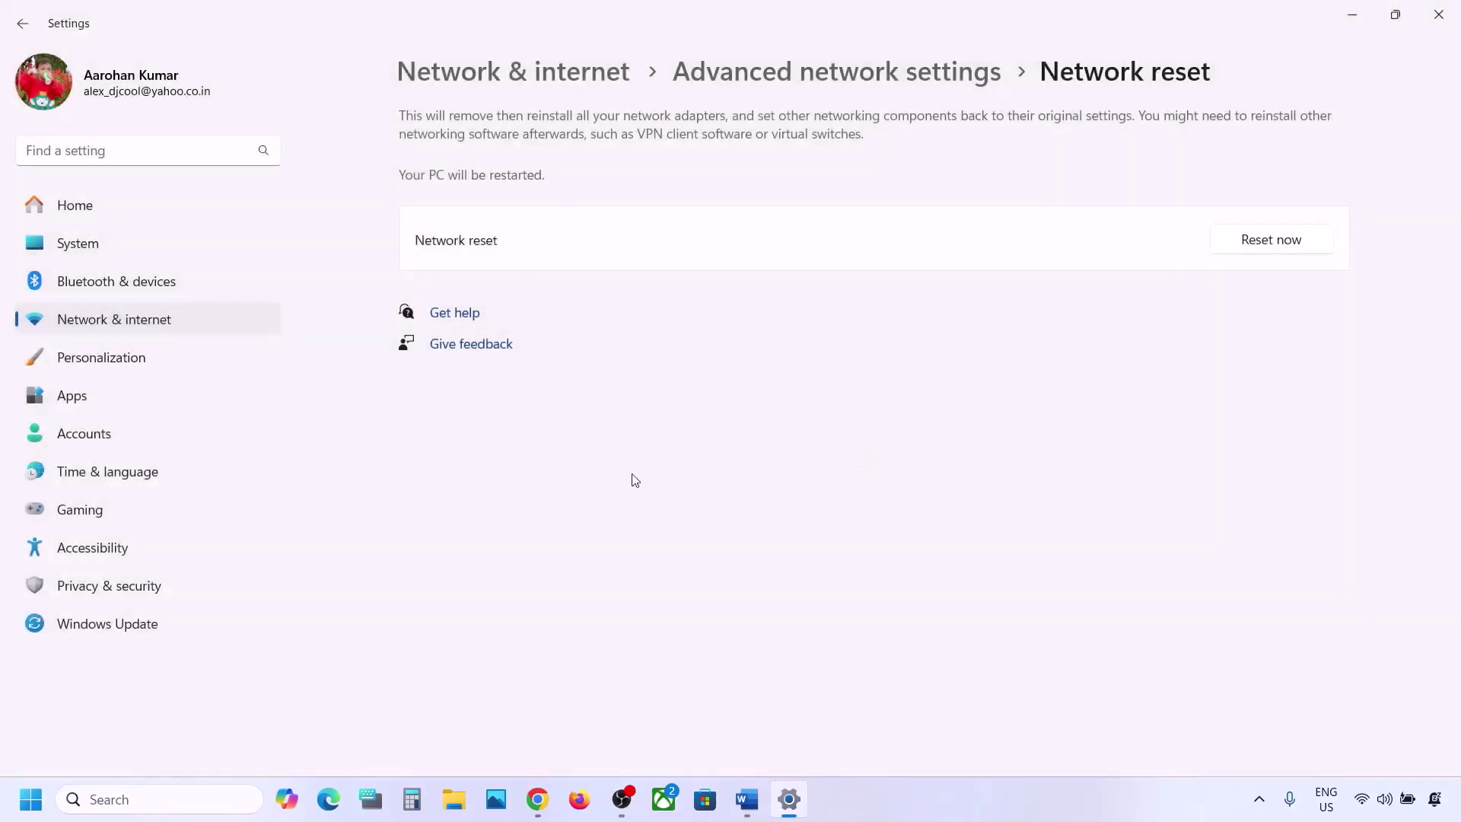
Check the Wi-Fi network list and switch back to the Word document with the steps
left_click(1367, 797)
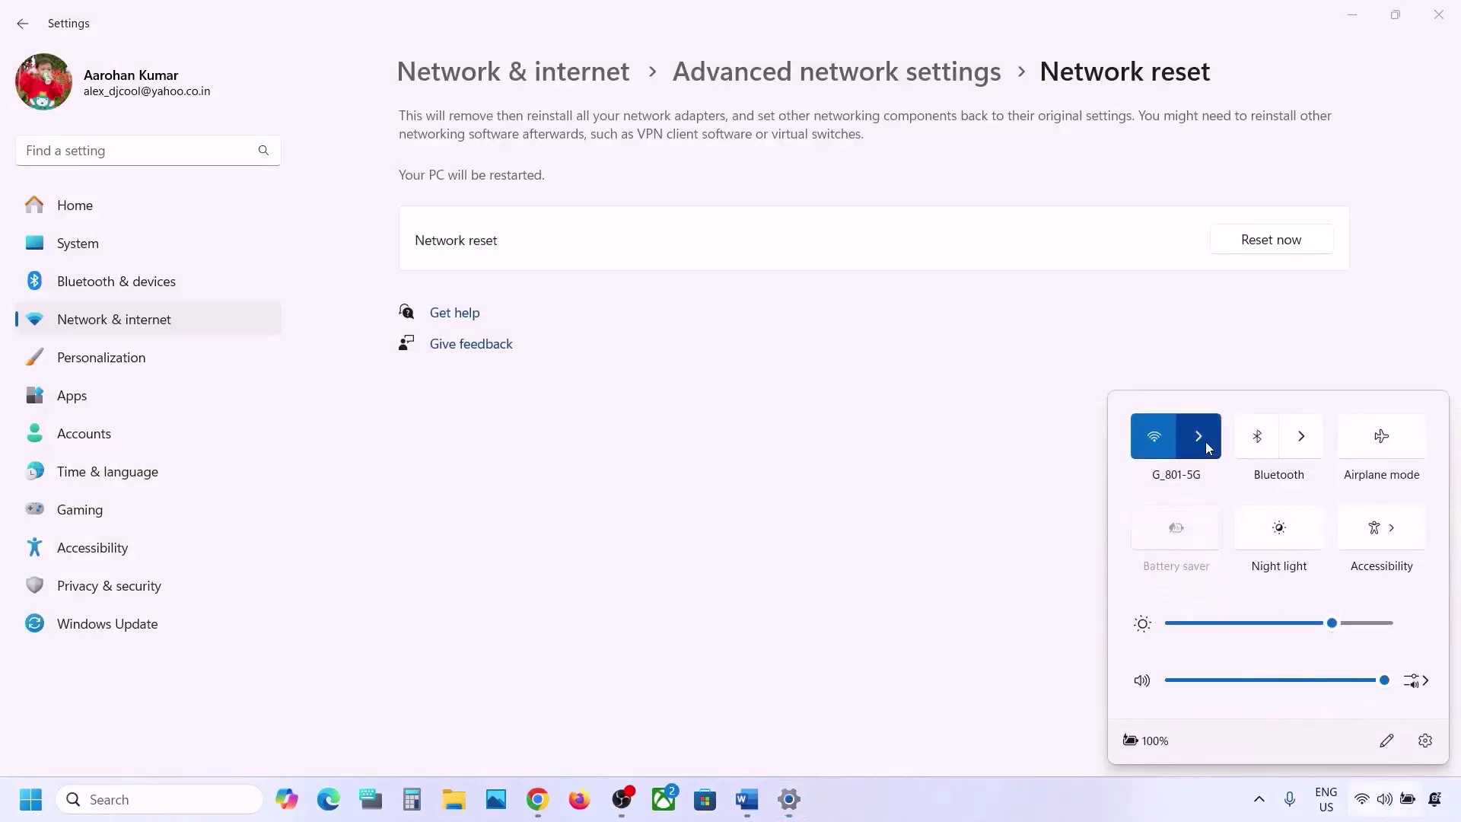
left_click(1205, 441)
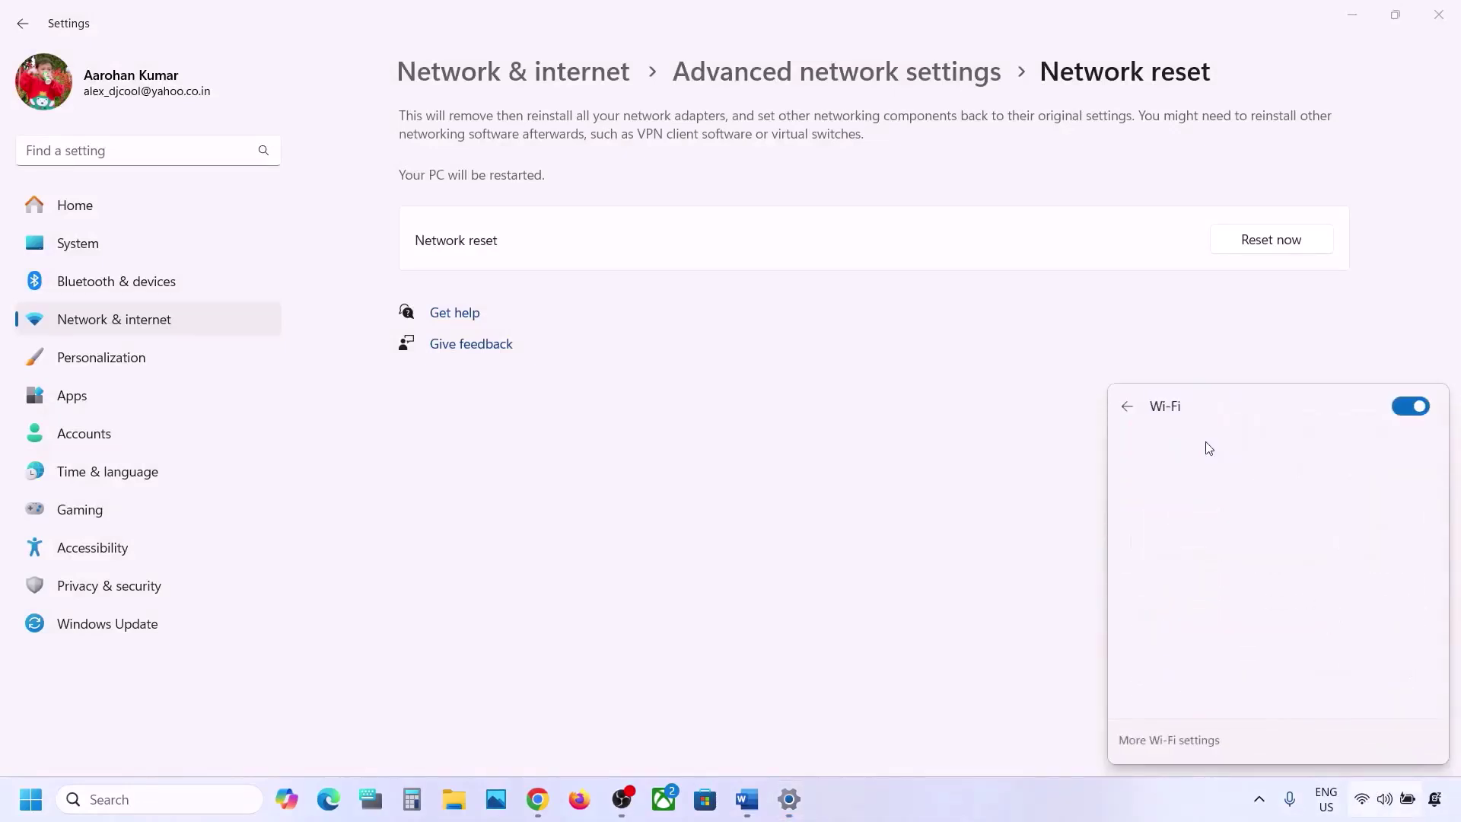
left_click(994, 501)
left_click(752, 797)
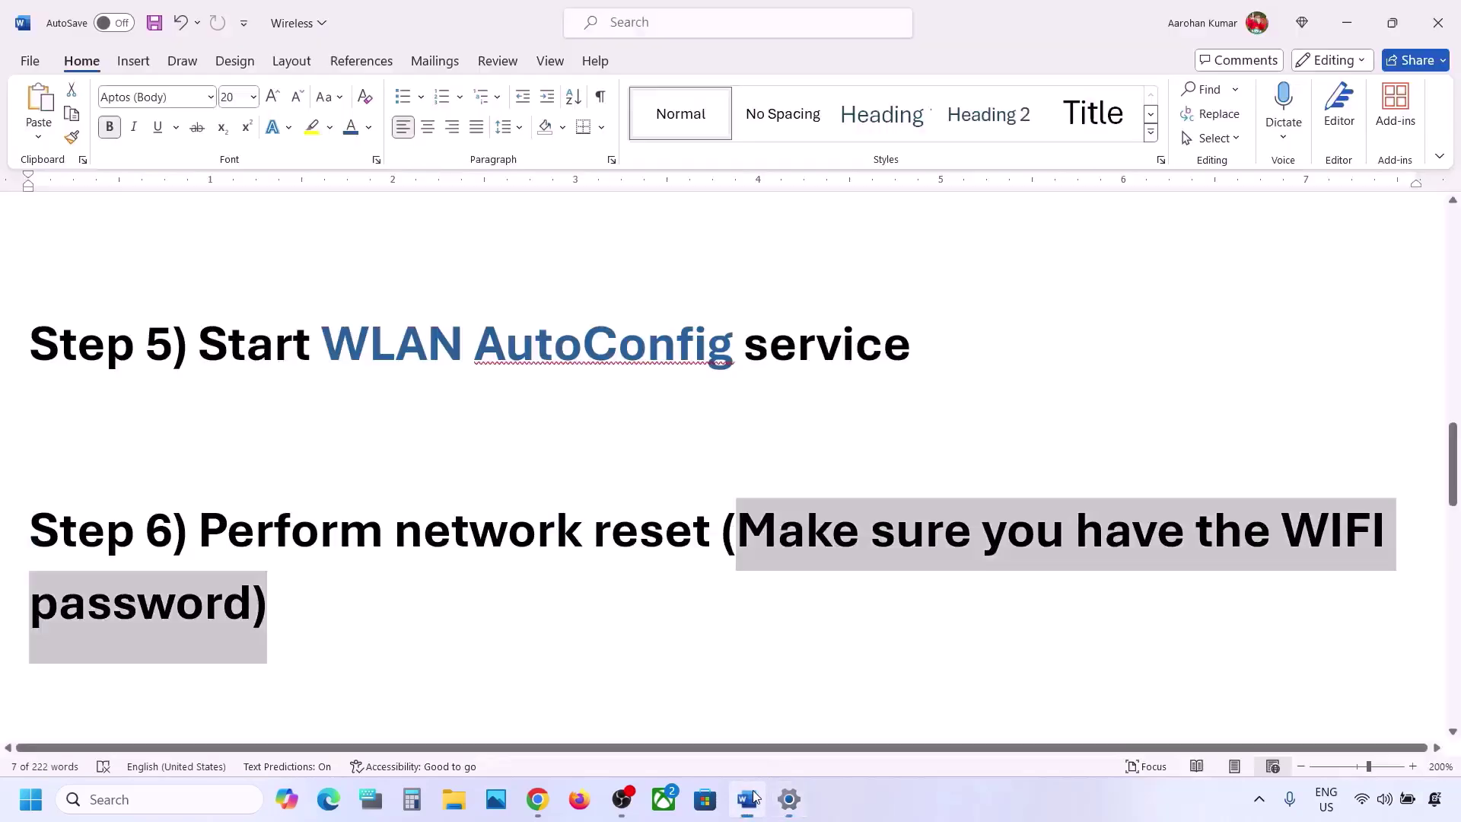
Highlight "Reinstall Network Driver" in Step 7 and expand the network adapters in Device Manager
scroll(529, 583, "down", 3)
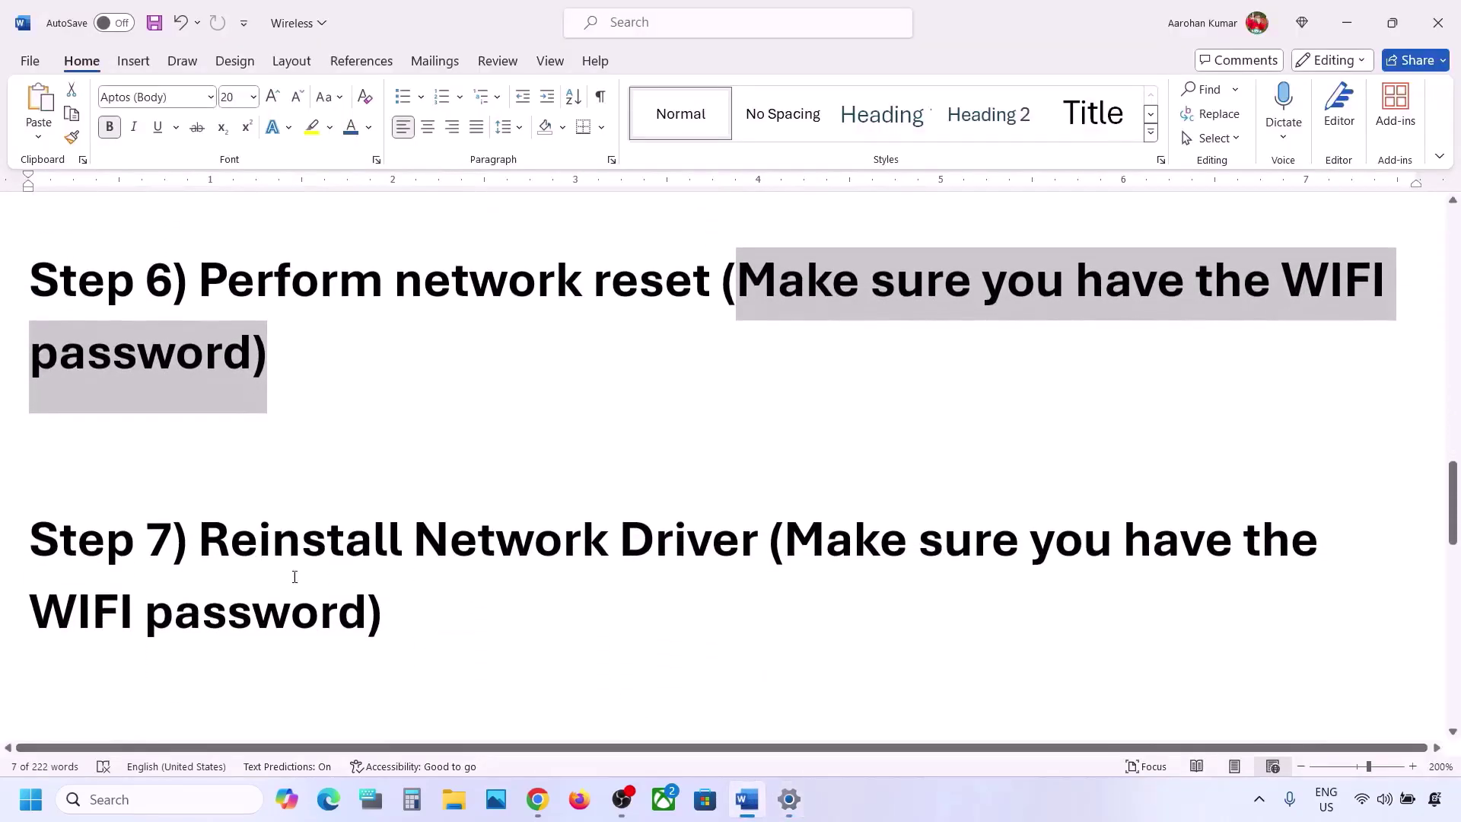
left_click_drag(209, 542, 765, 542)
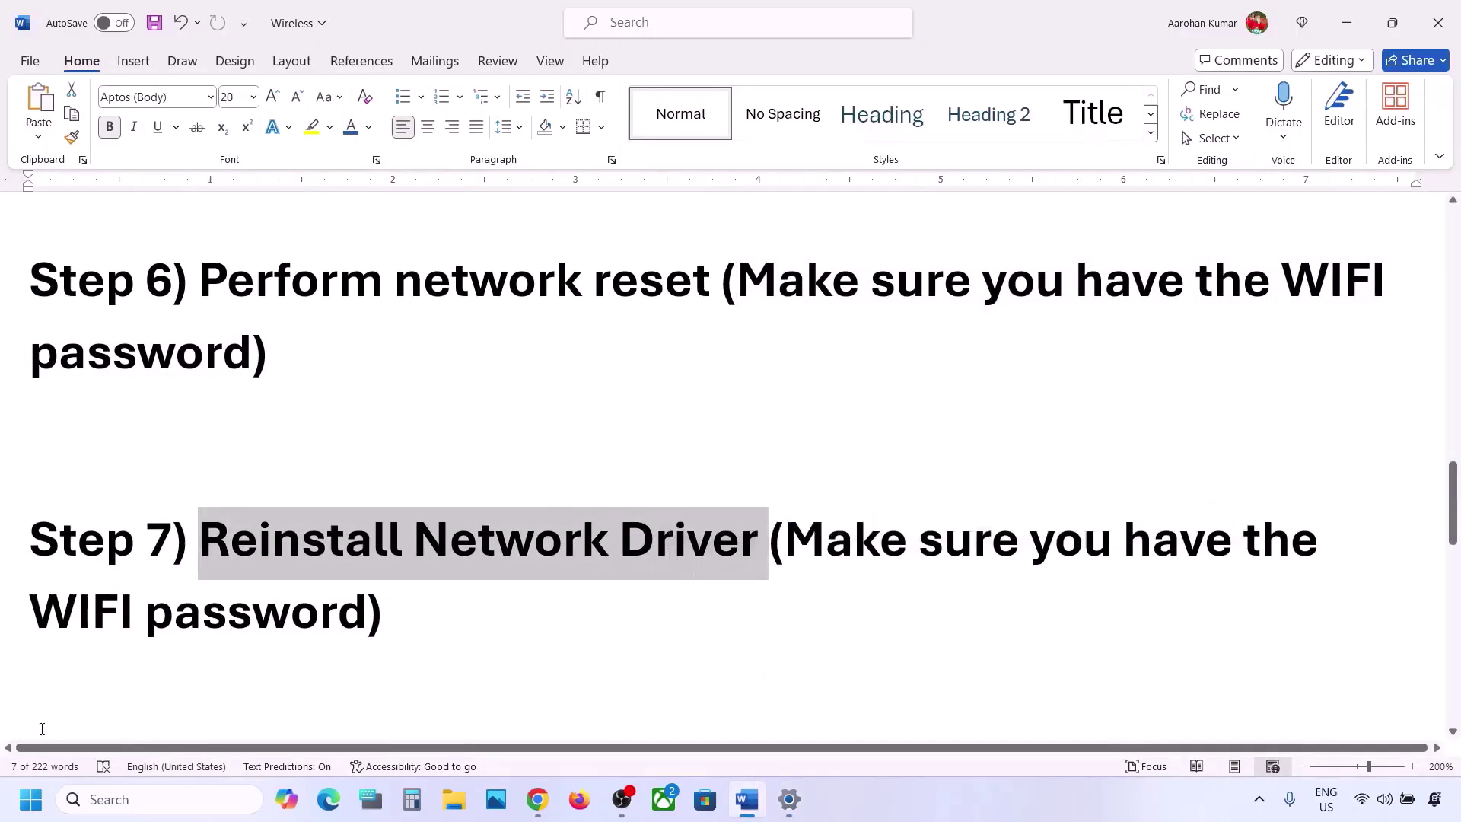
right_click(28, 798)
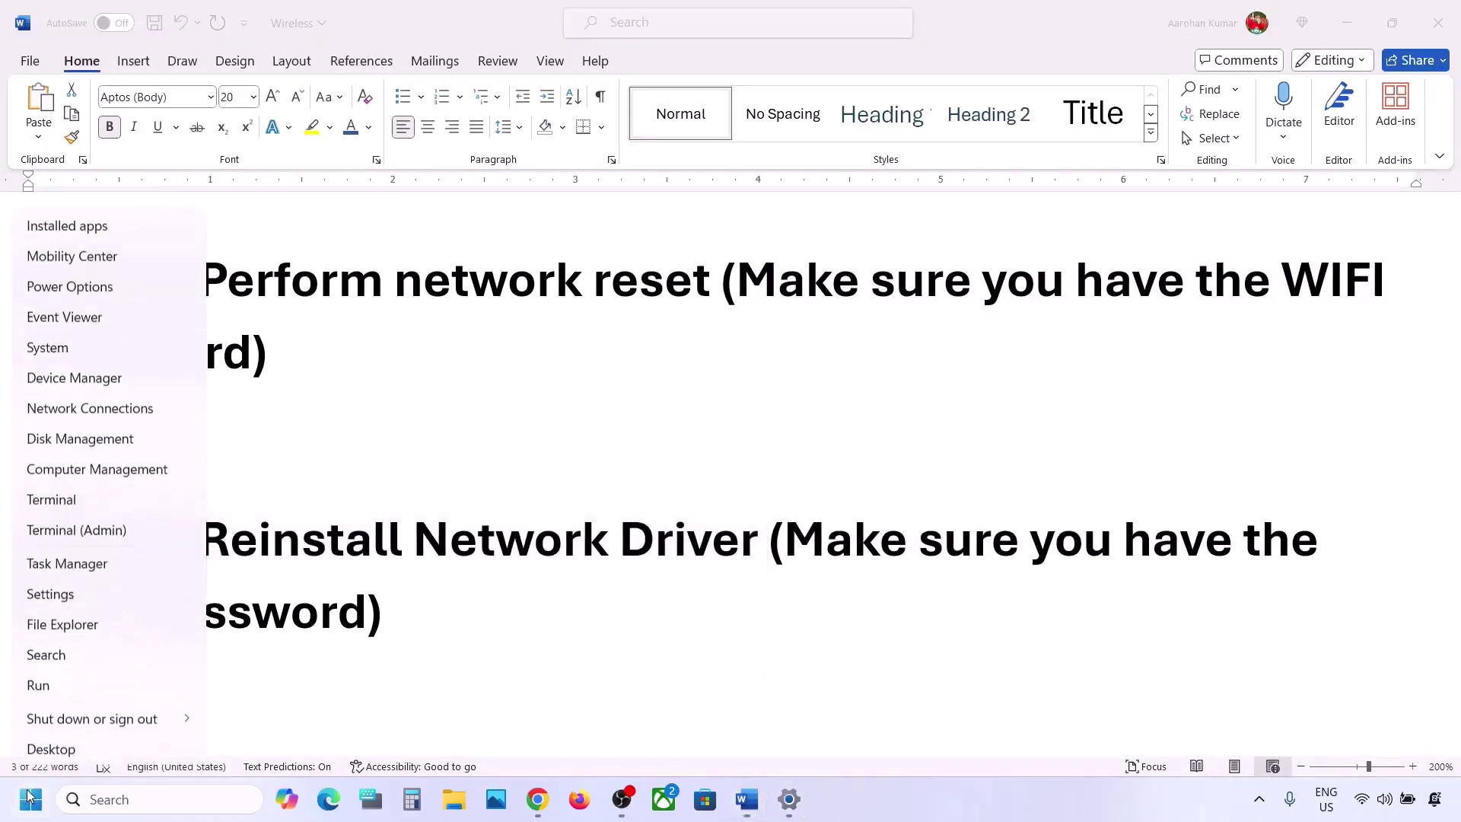
left_click(72, 386)
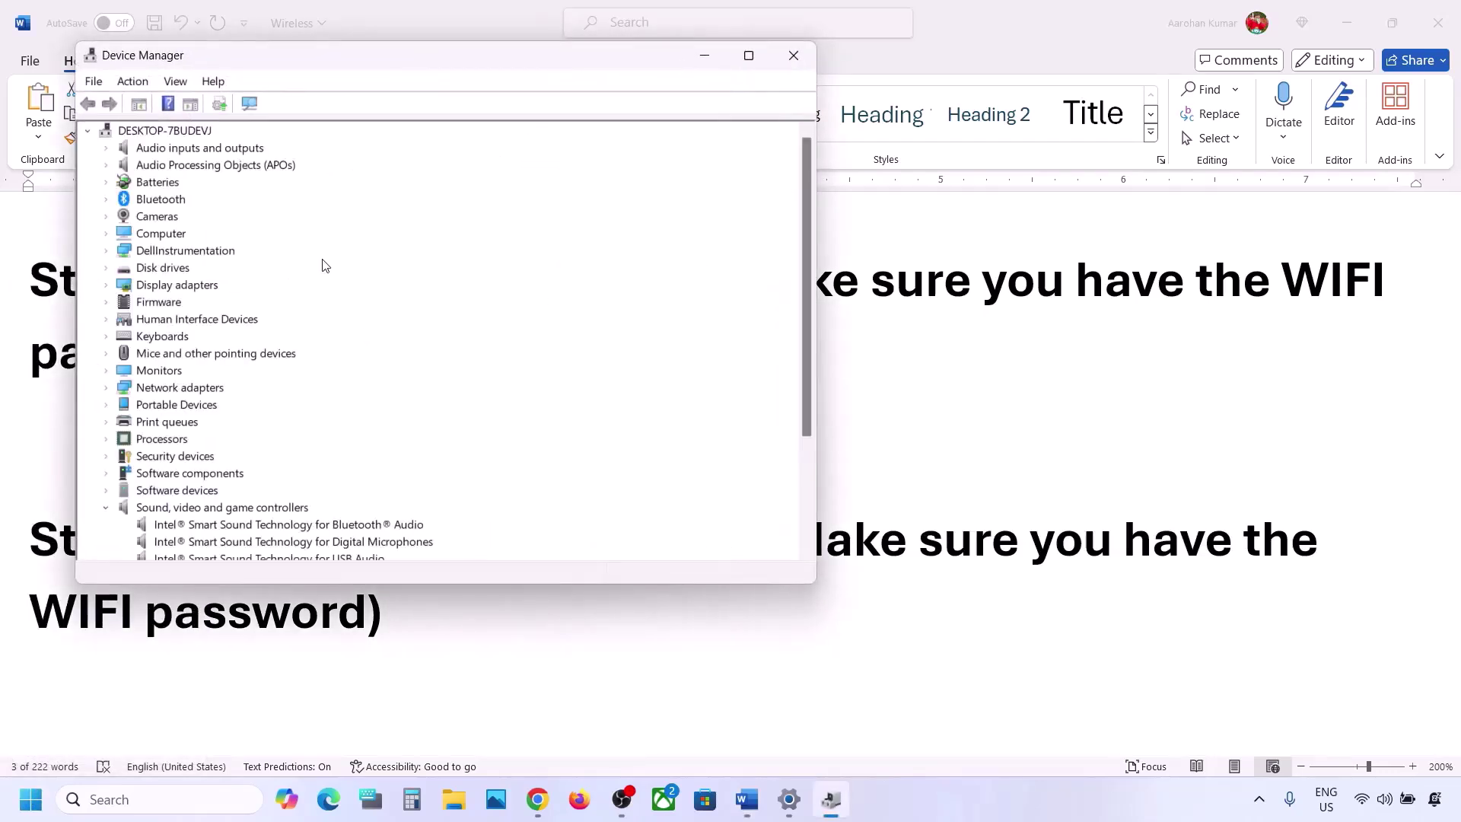
left_click(107, 391)
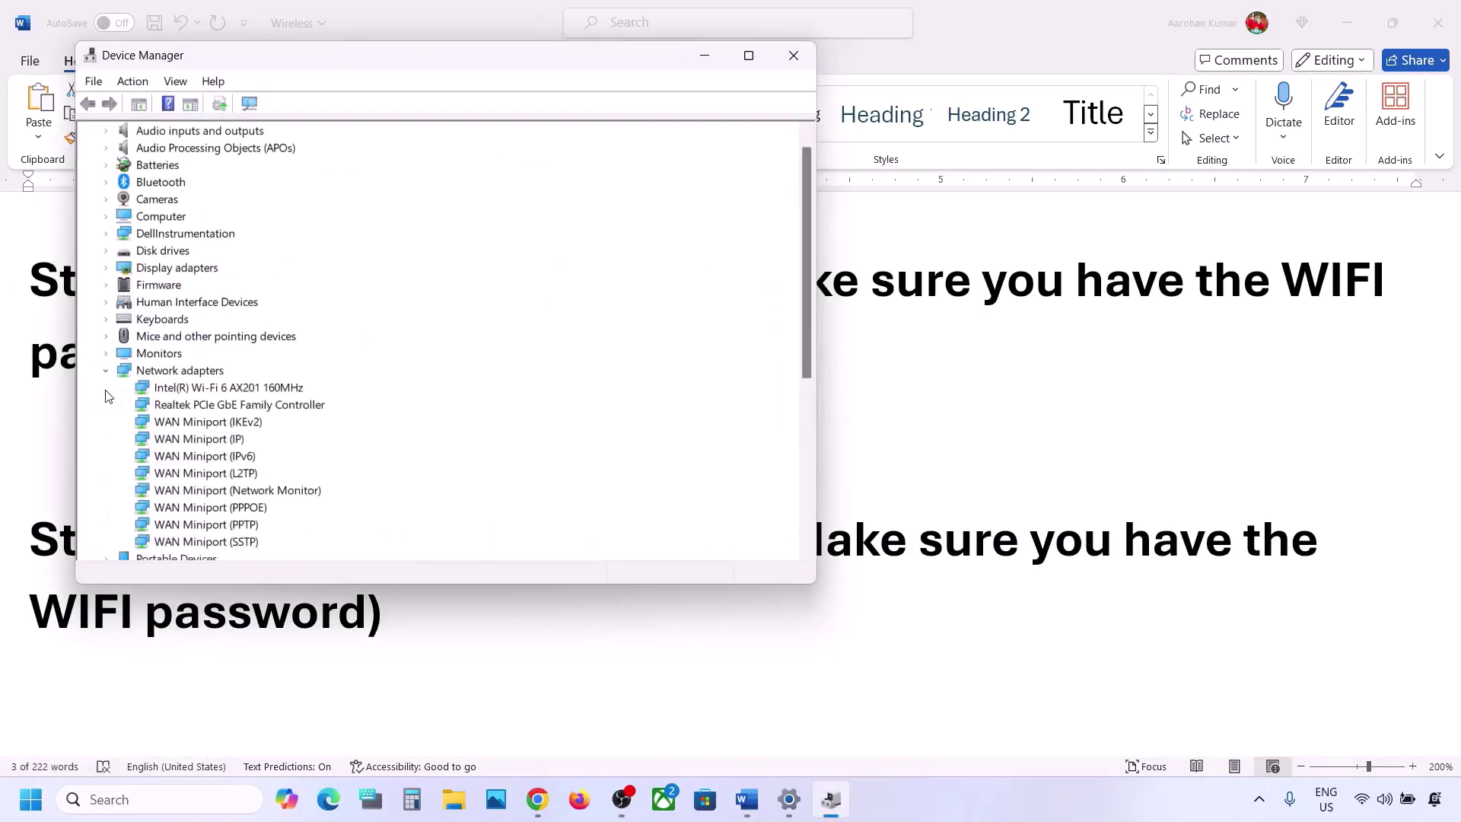
Request to uninstall the Intel(R) Wi-Fi 6 AX201 160MHz adapter, cancel the request and close Device Manager
left_click(266, 388)
right_click(266, 396)
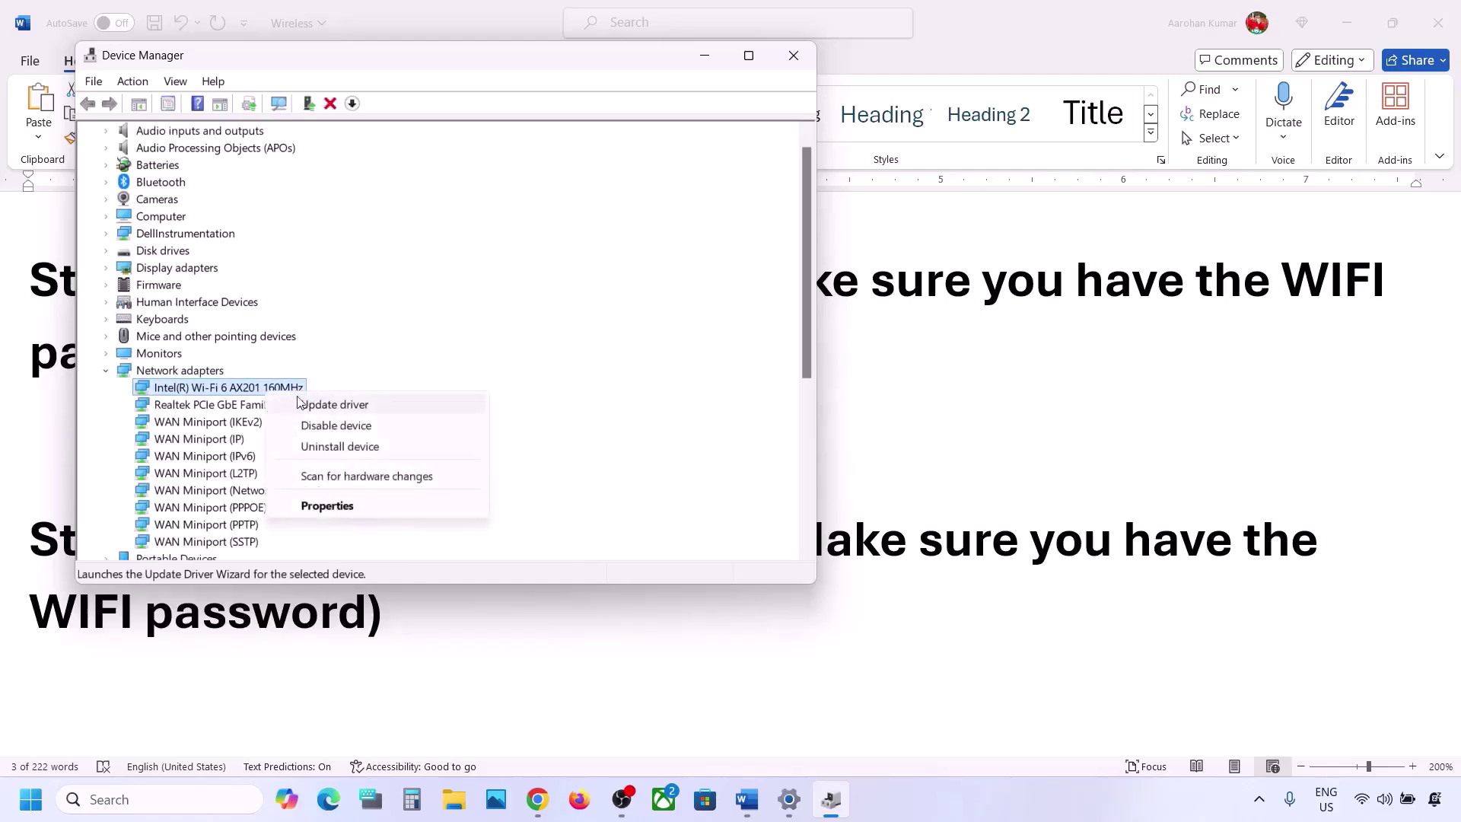
left_click(350, 447)
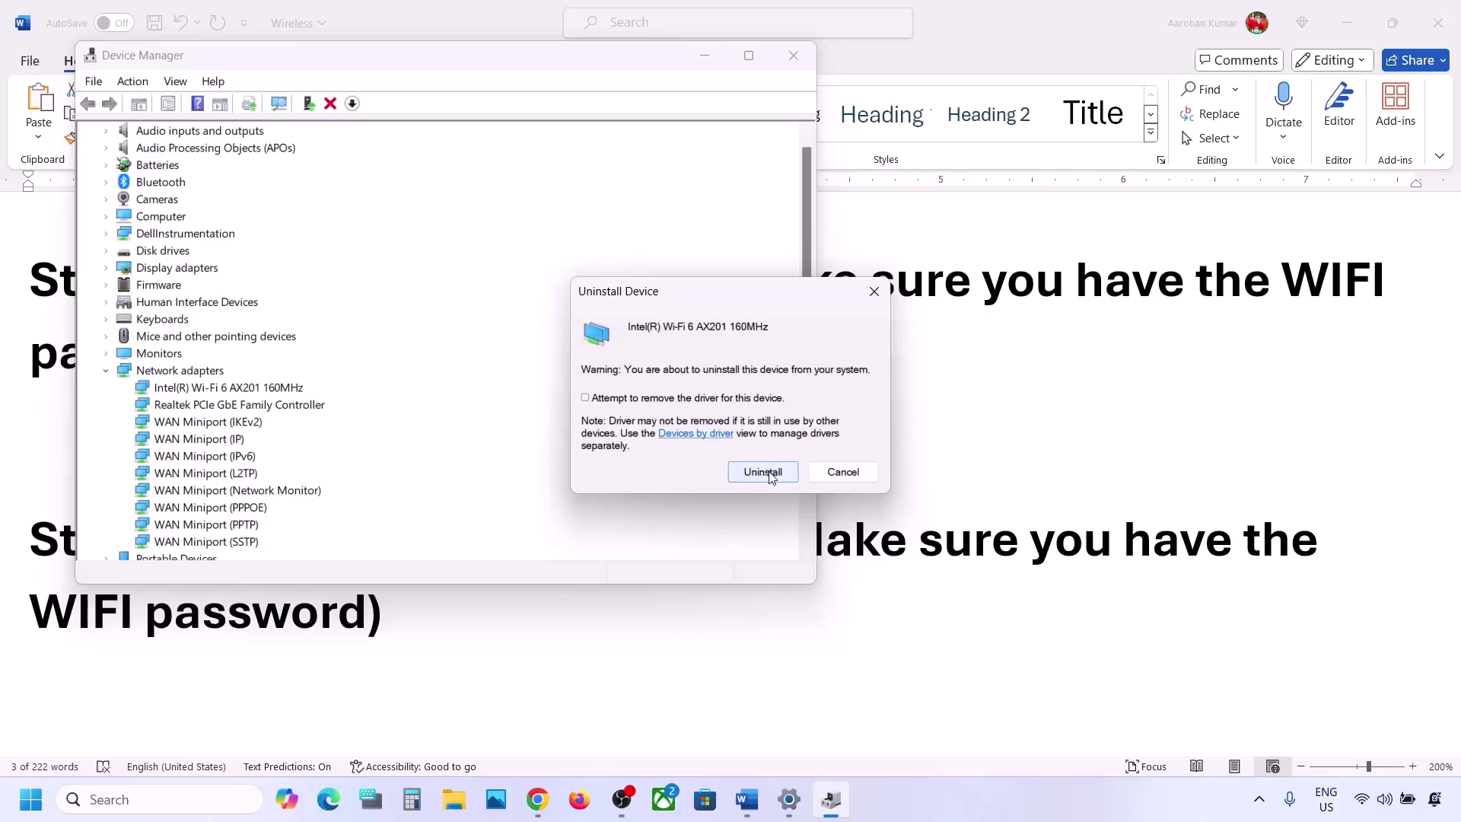
left_click(842, 472)
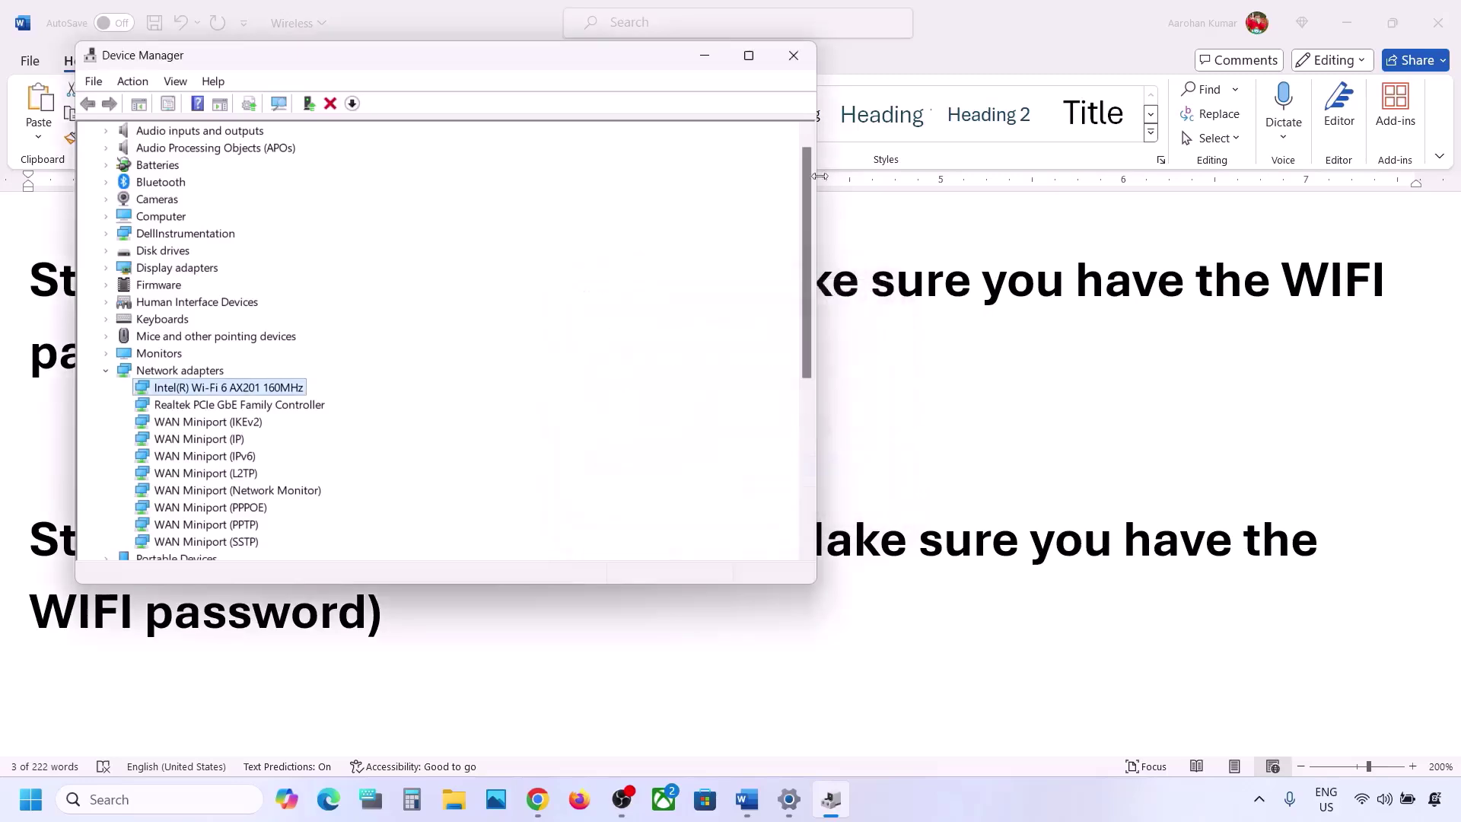
left_click(795, 65)
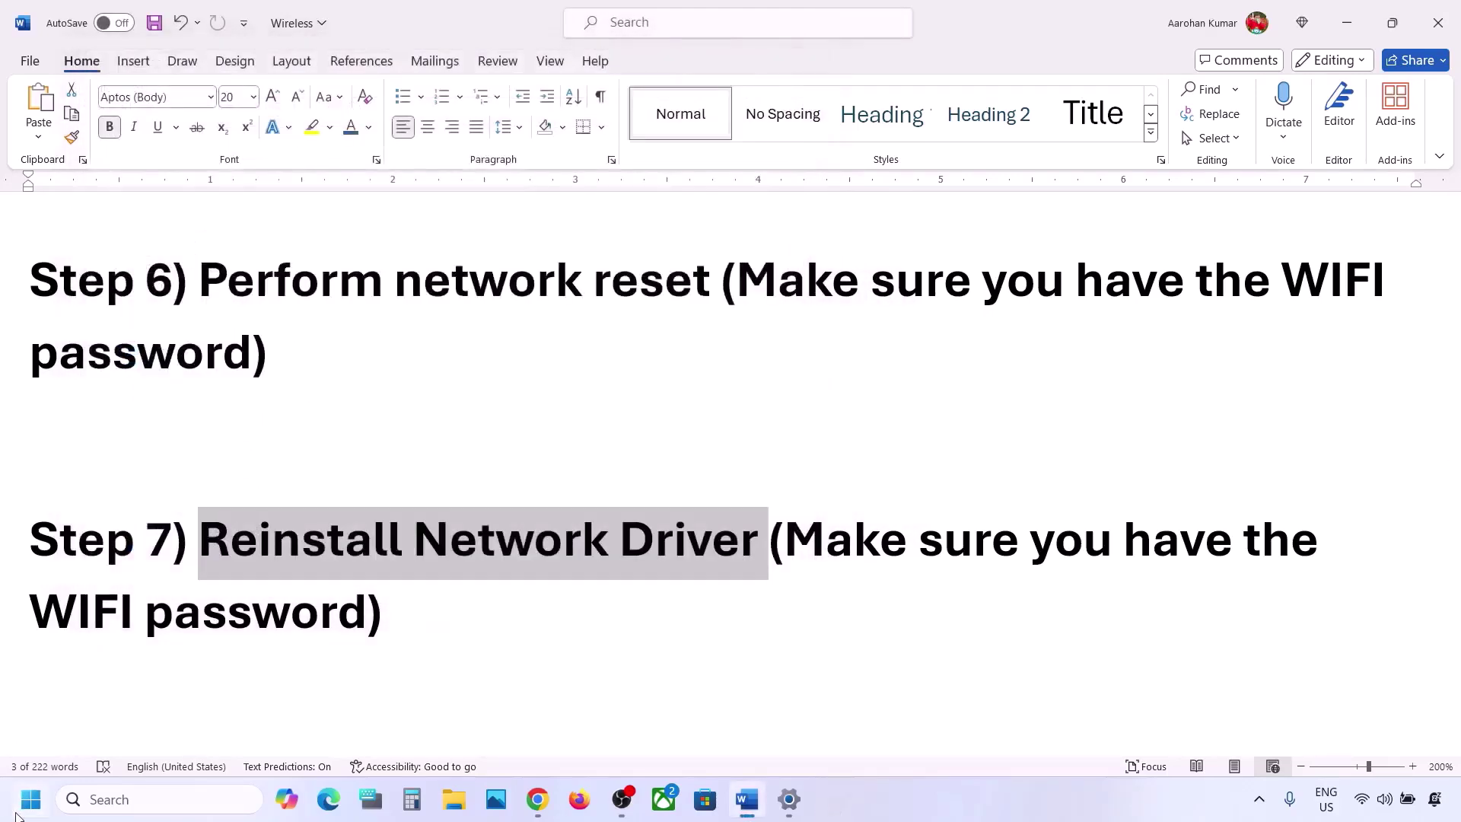
Show the power options that include Restart without choosing any of them
left_click(30, 799)
left_click(551, 735)
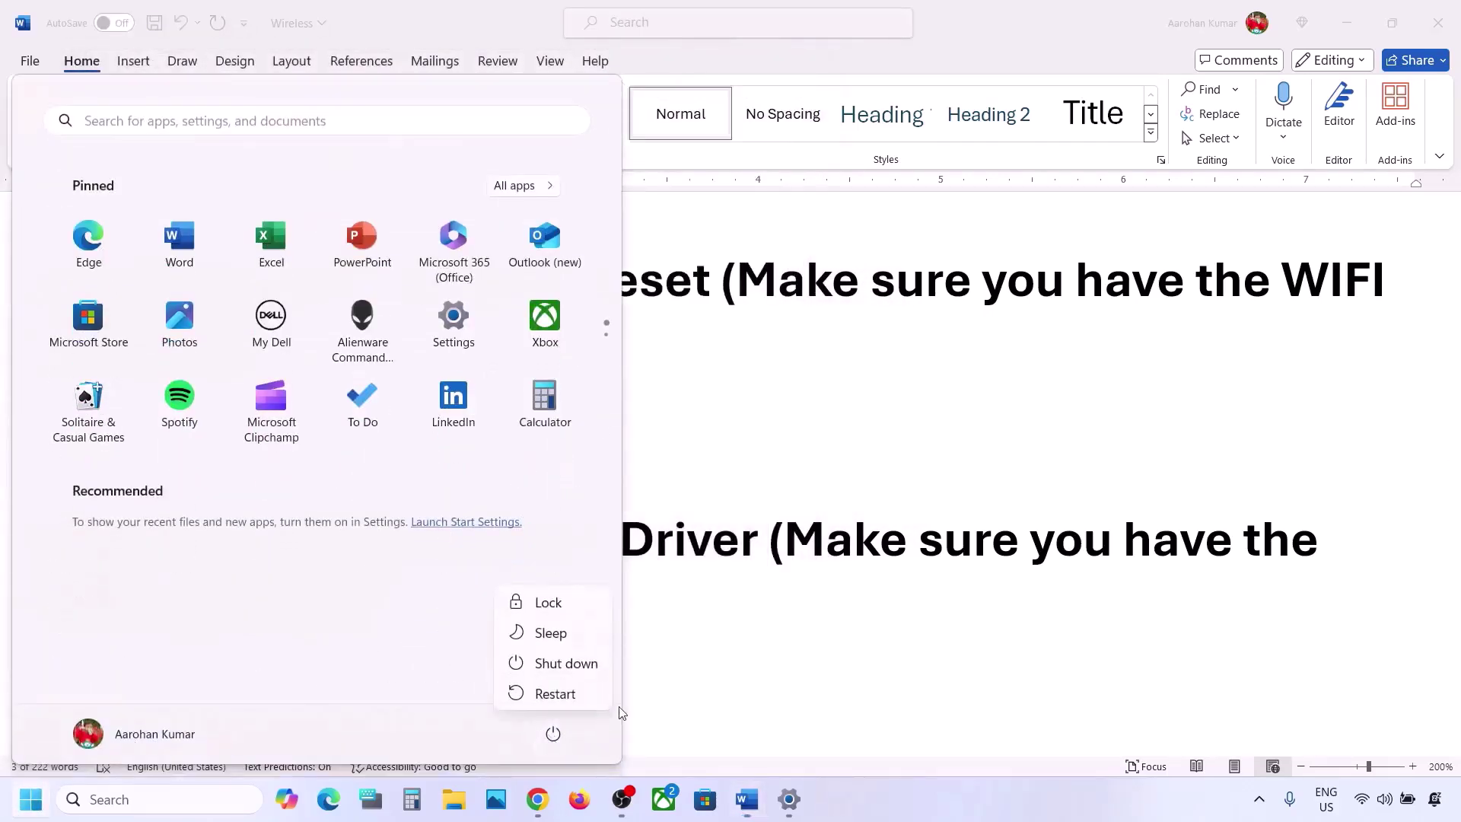
key("Escape")
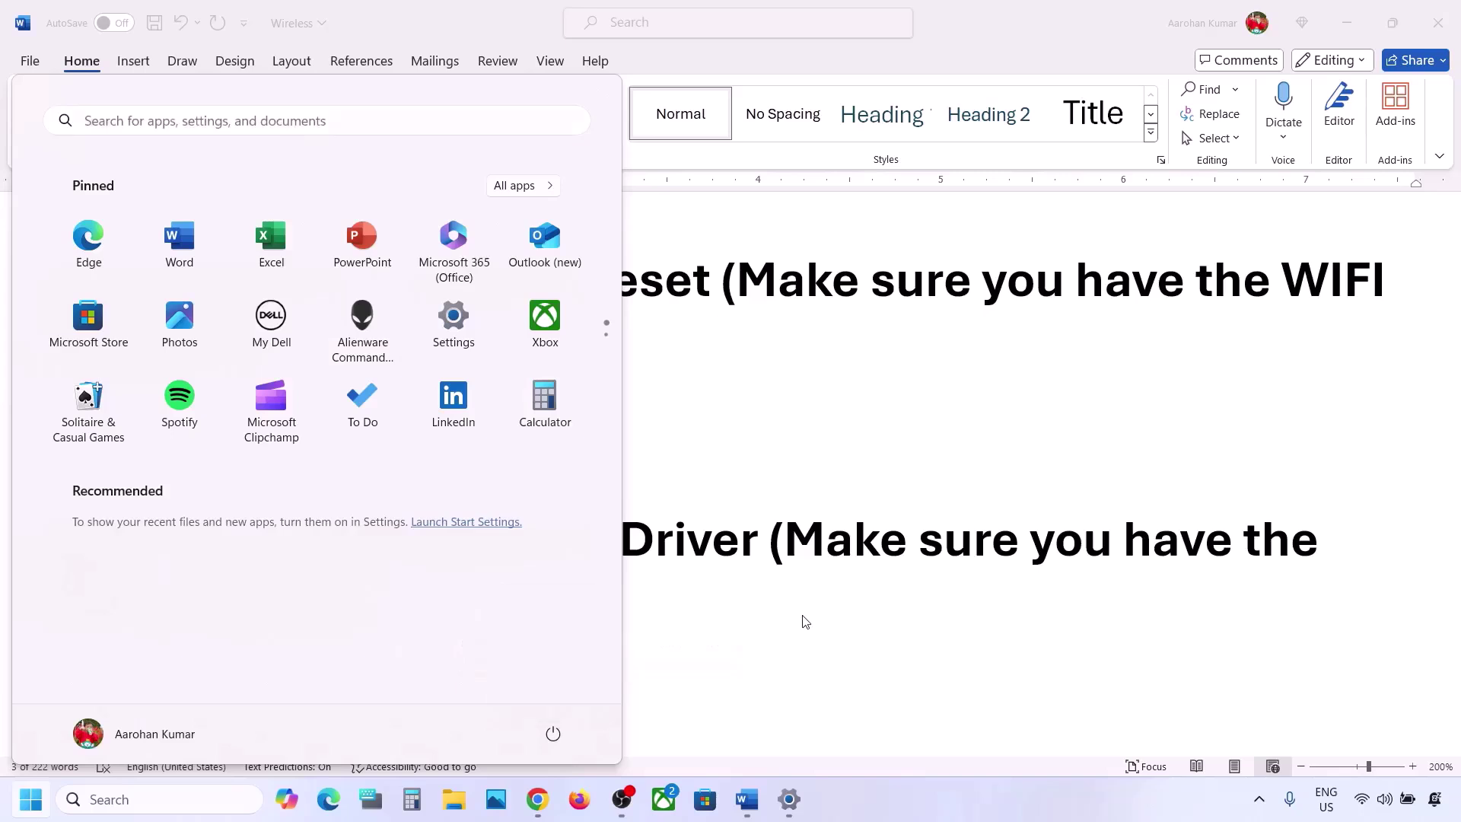
key("Escape")
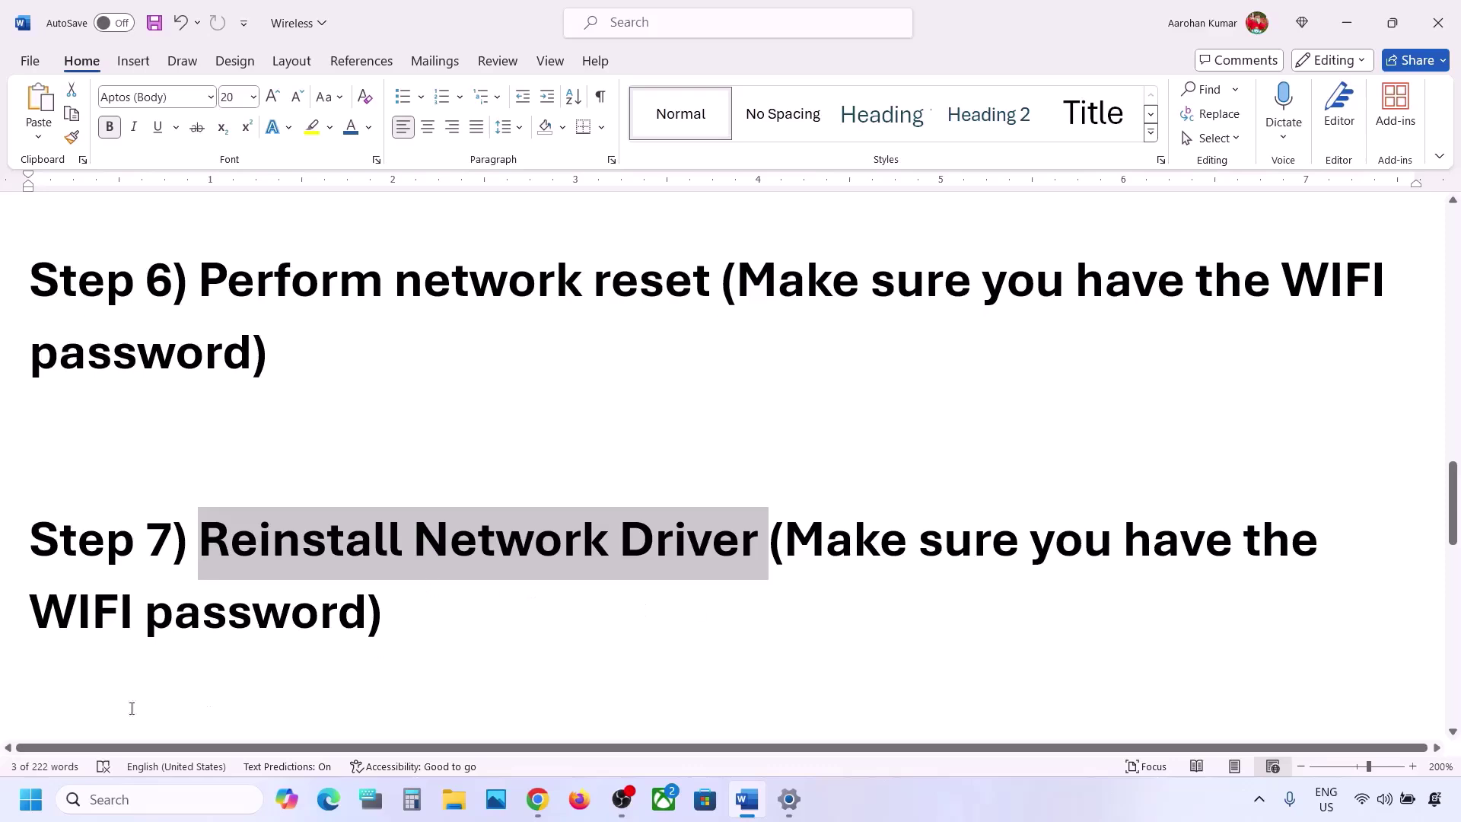
left_click(30, 798)
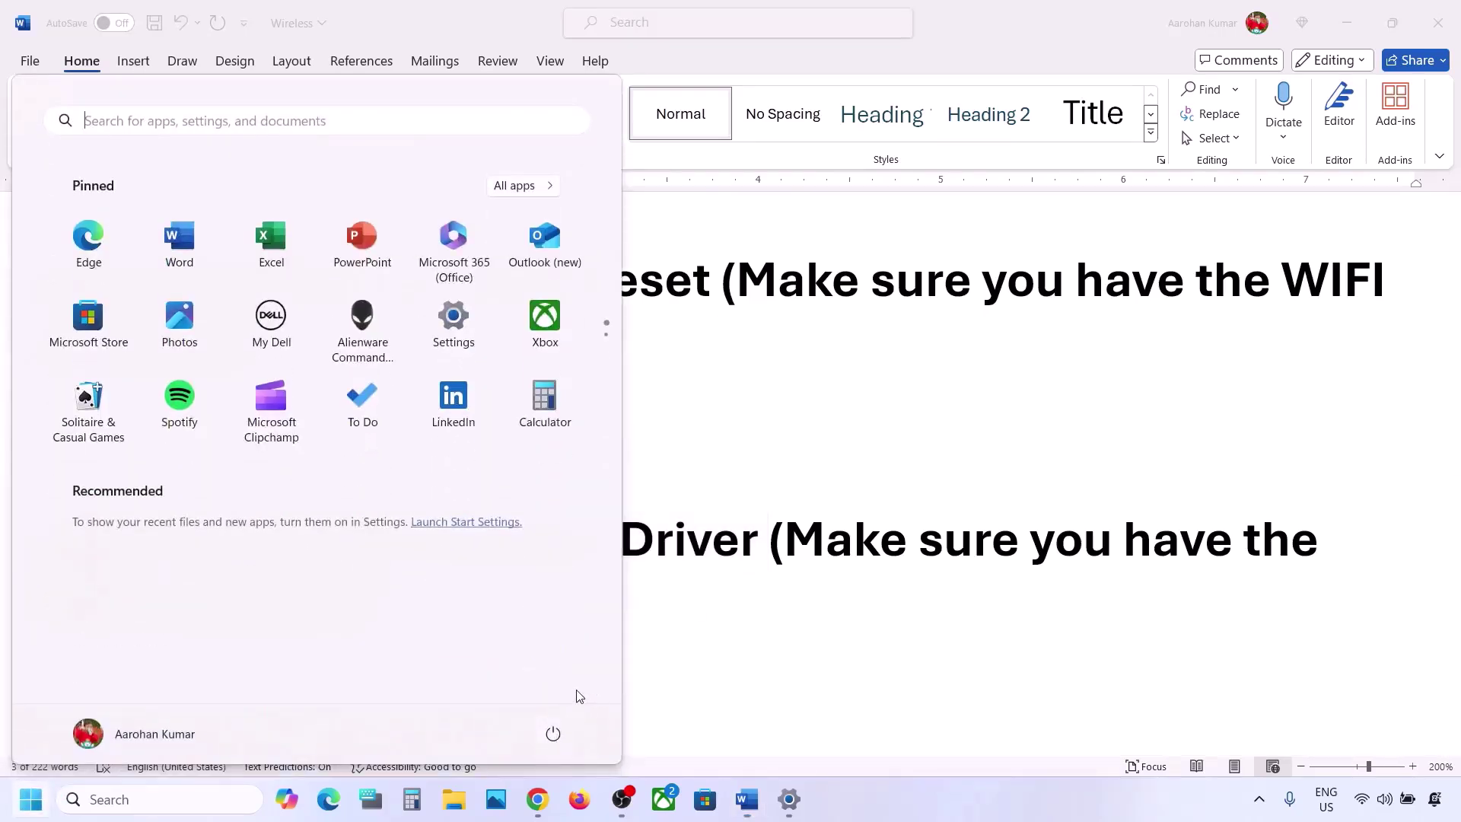
left_click(553, 732)
left_click(1050, 571)
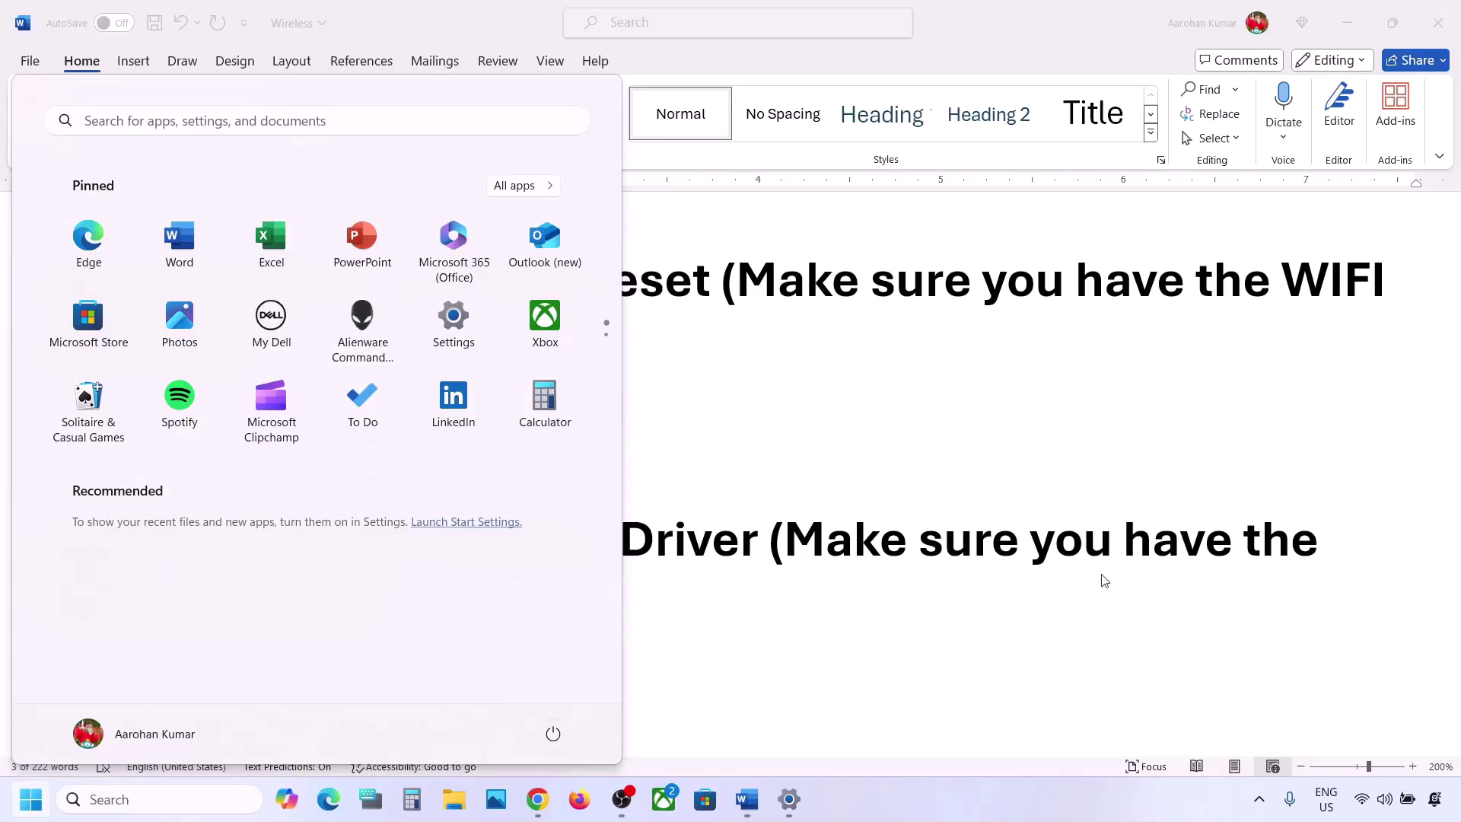
Check the list of available Wi-Fi networks and return to the Word document
left_click(1371, 799)
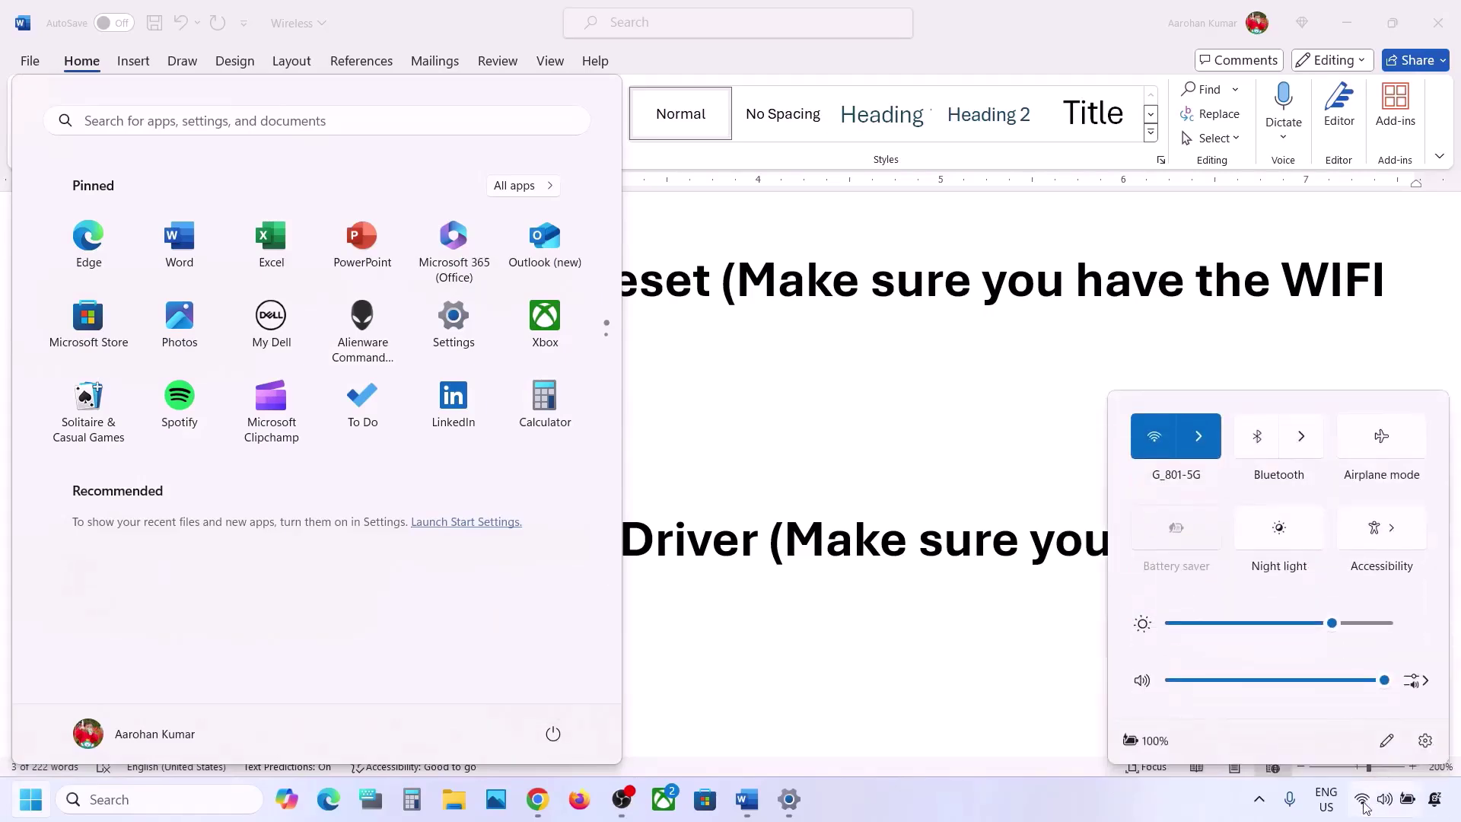
left_click(1198, 436)
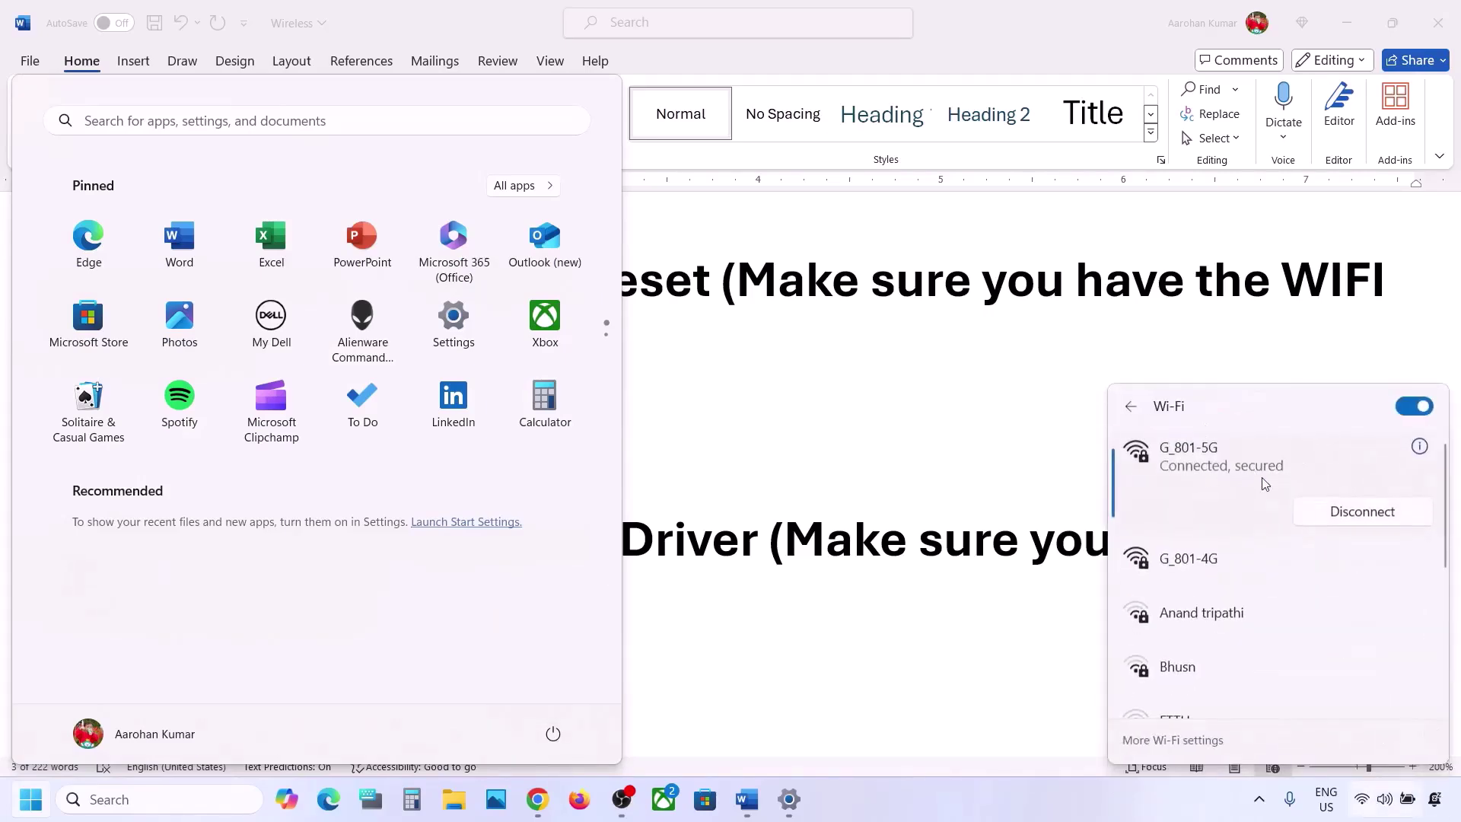
left_click(735, 503)
Highlight "Install Wireless driver from your system manufacturer website" in Step 10
scroll(735, 503, "down", 5)
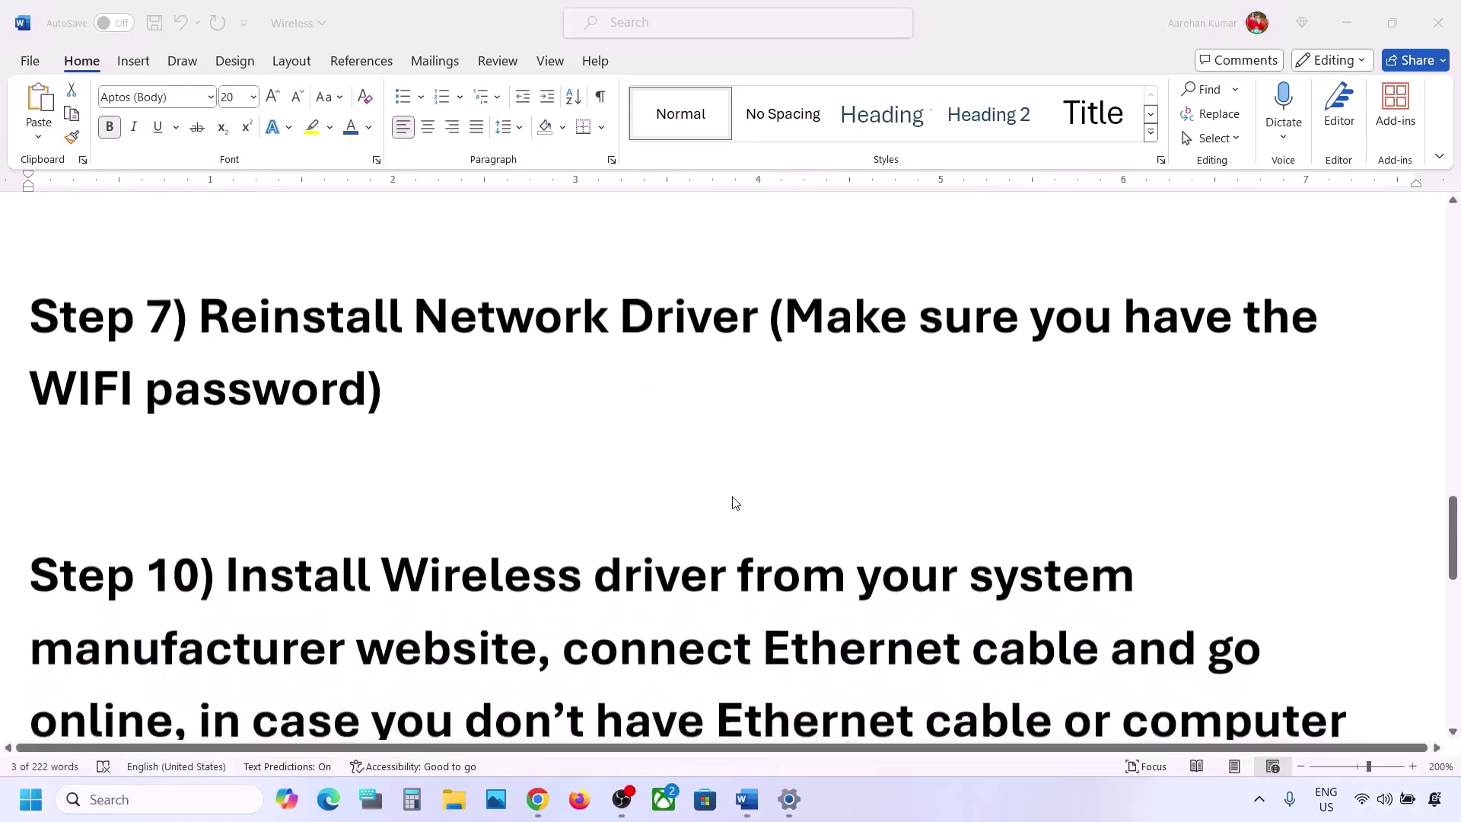
scroll(735, 503, "down", 1)
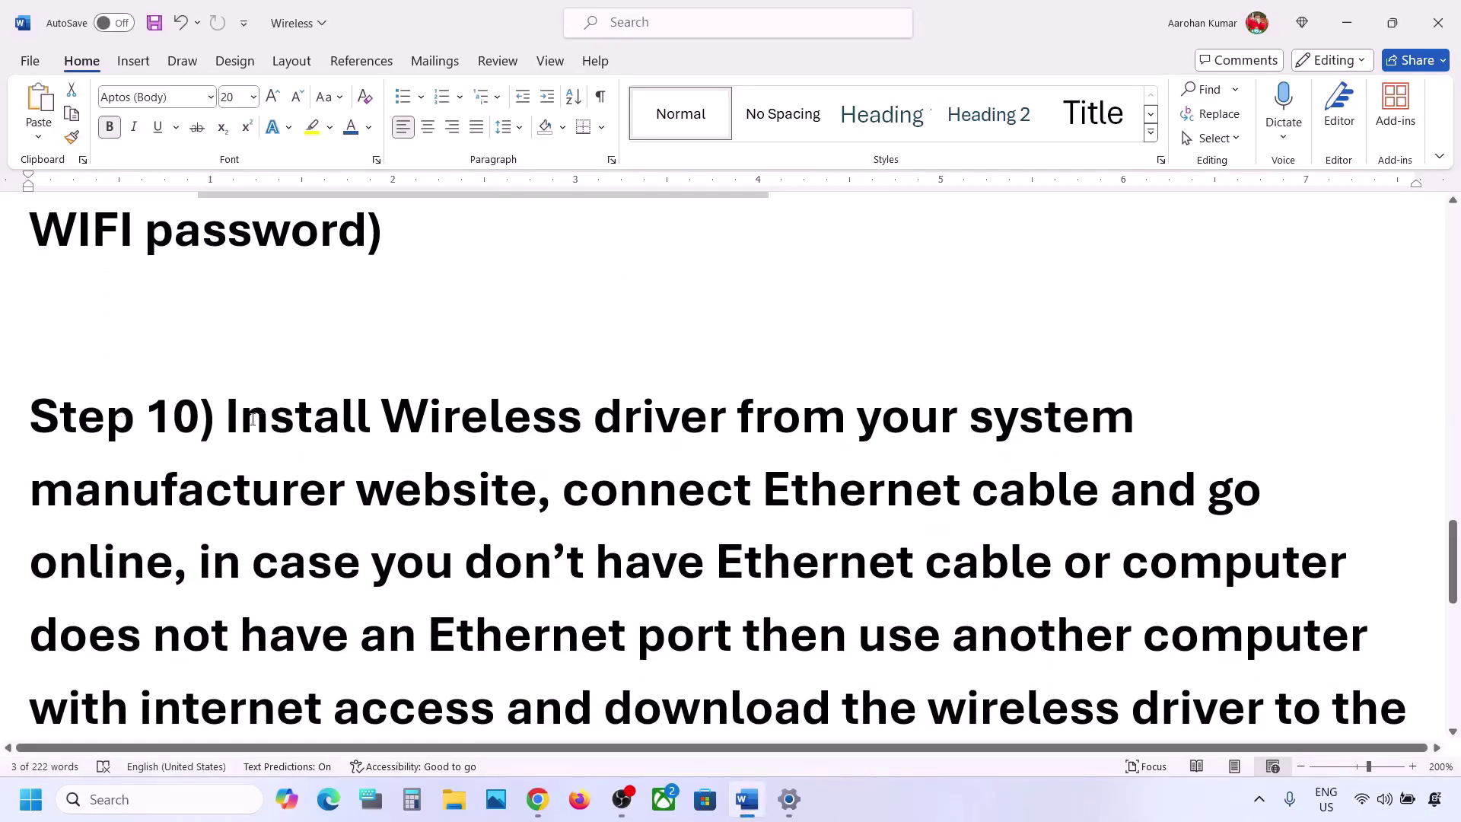
left_click_drag(237, 414, 537, 483)
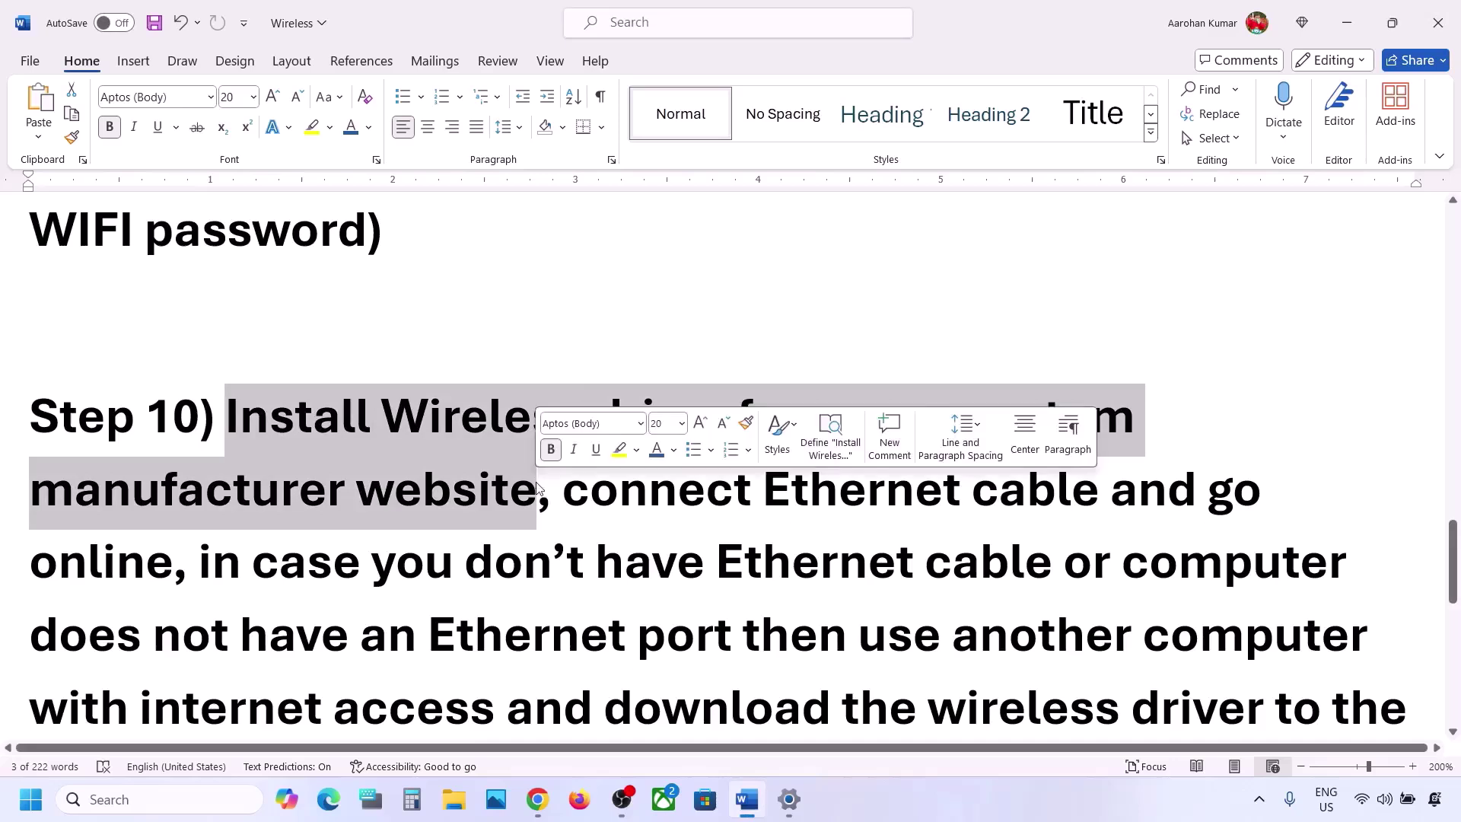
scroll(537, 483, "down", 1)
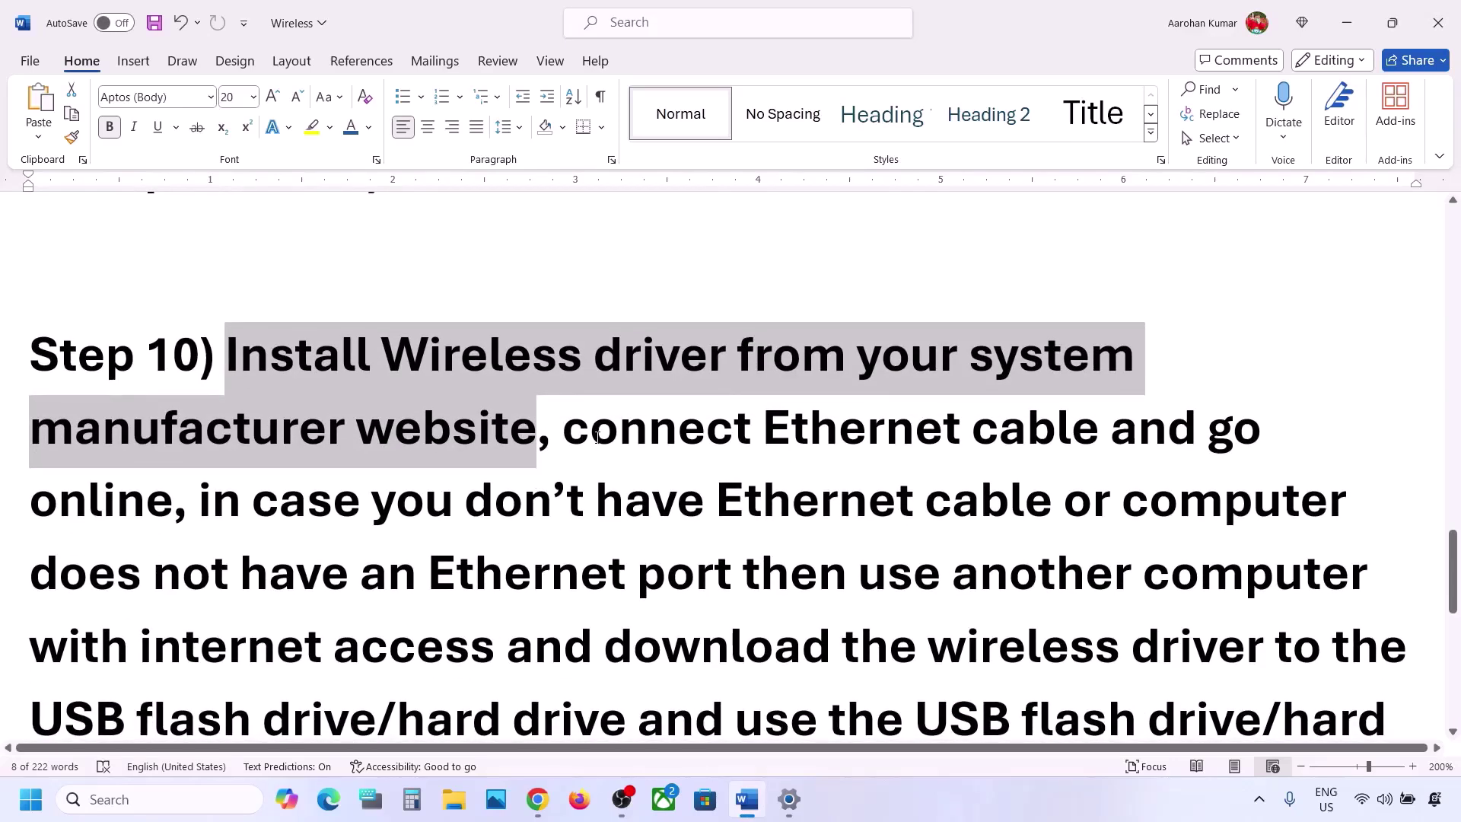
Highlight the Step 10 text from "connect Ethernet cable" through "with internet access", then clear the selection
left_click_drag(569, 436, 1048, 447)
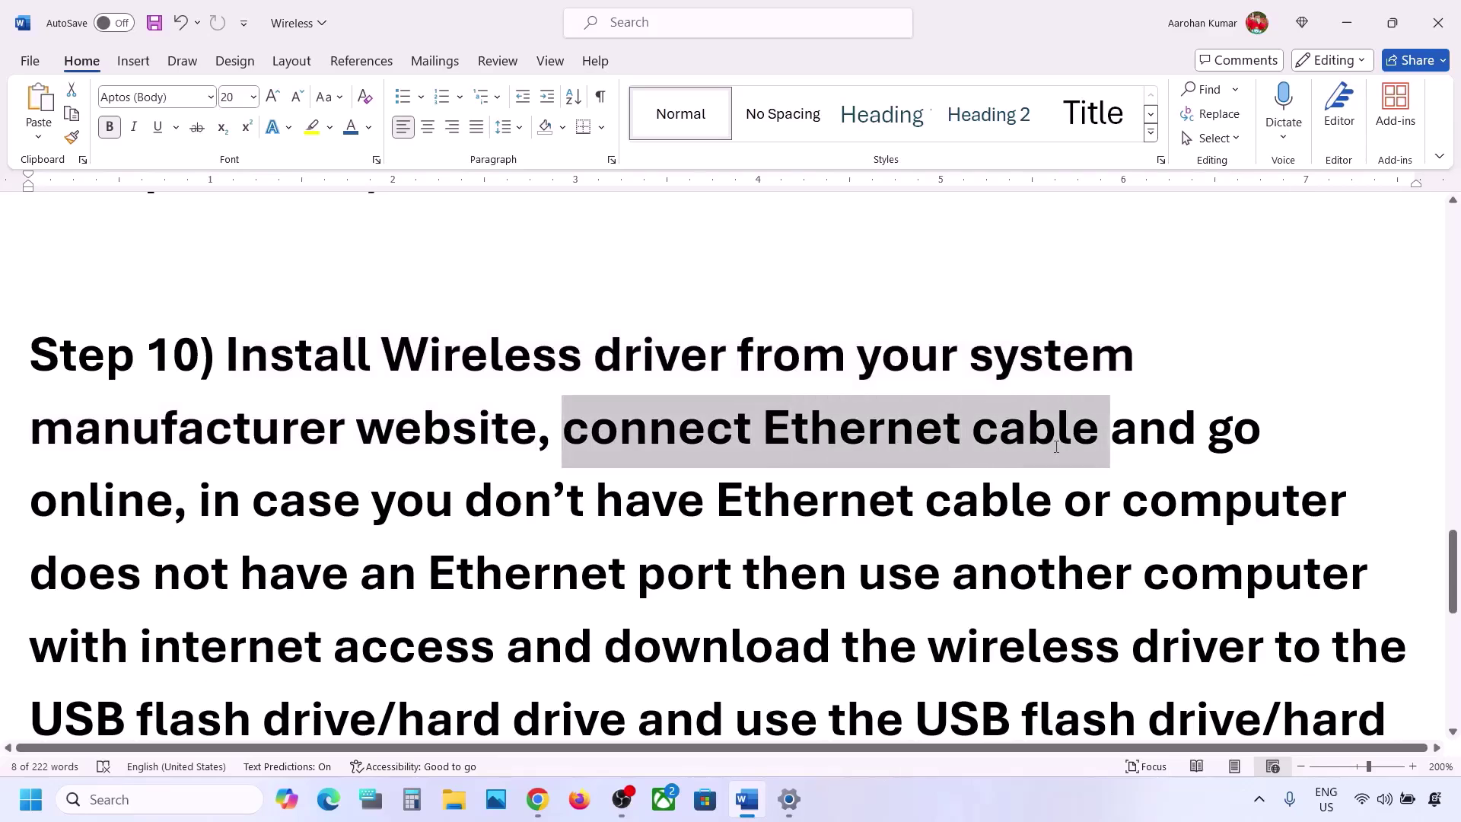
left_click_drag(1056, 447, 499, 646)
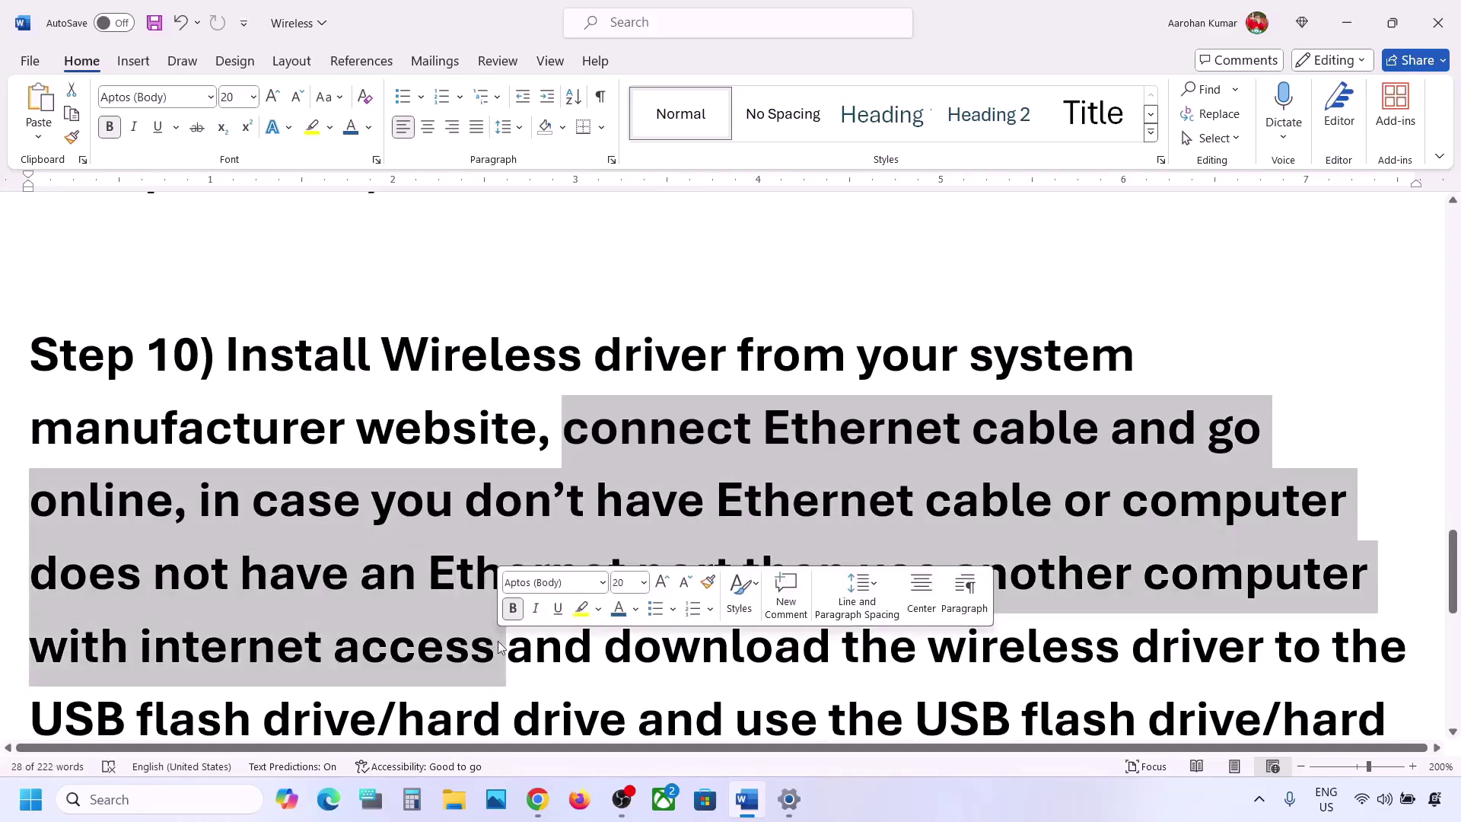
left_click(561, 648)
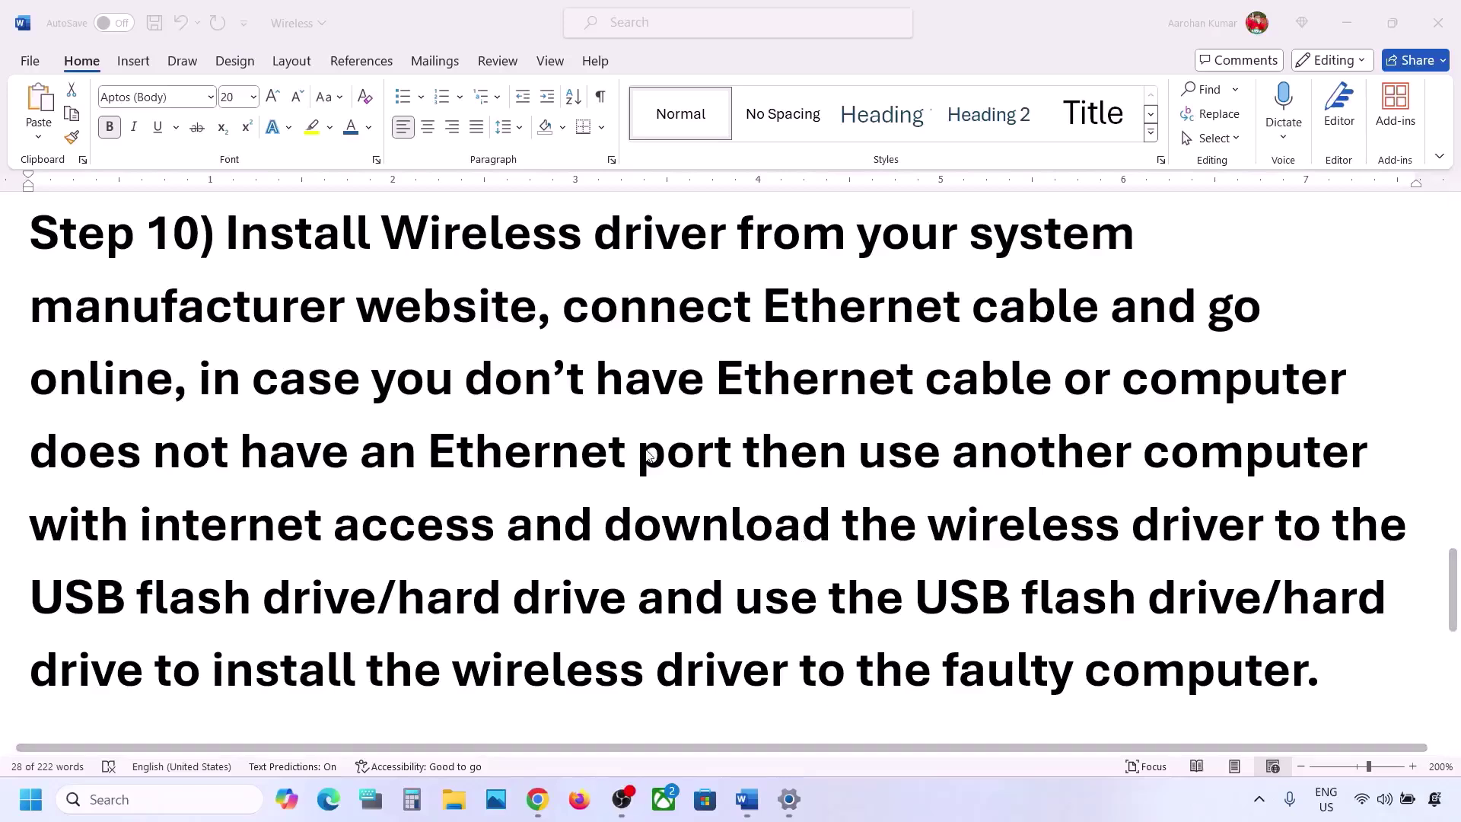
Highlight the Step 10 advice on using another computer to download the wireless driver to a USB flash drive/hard drive
left_click(433, 460)
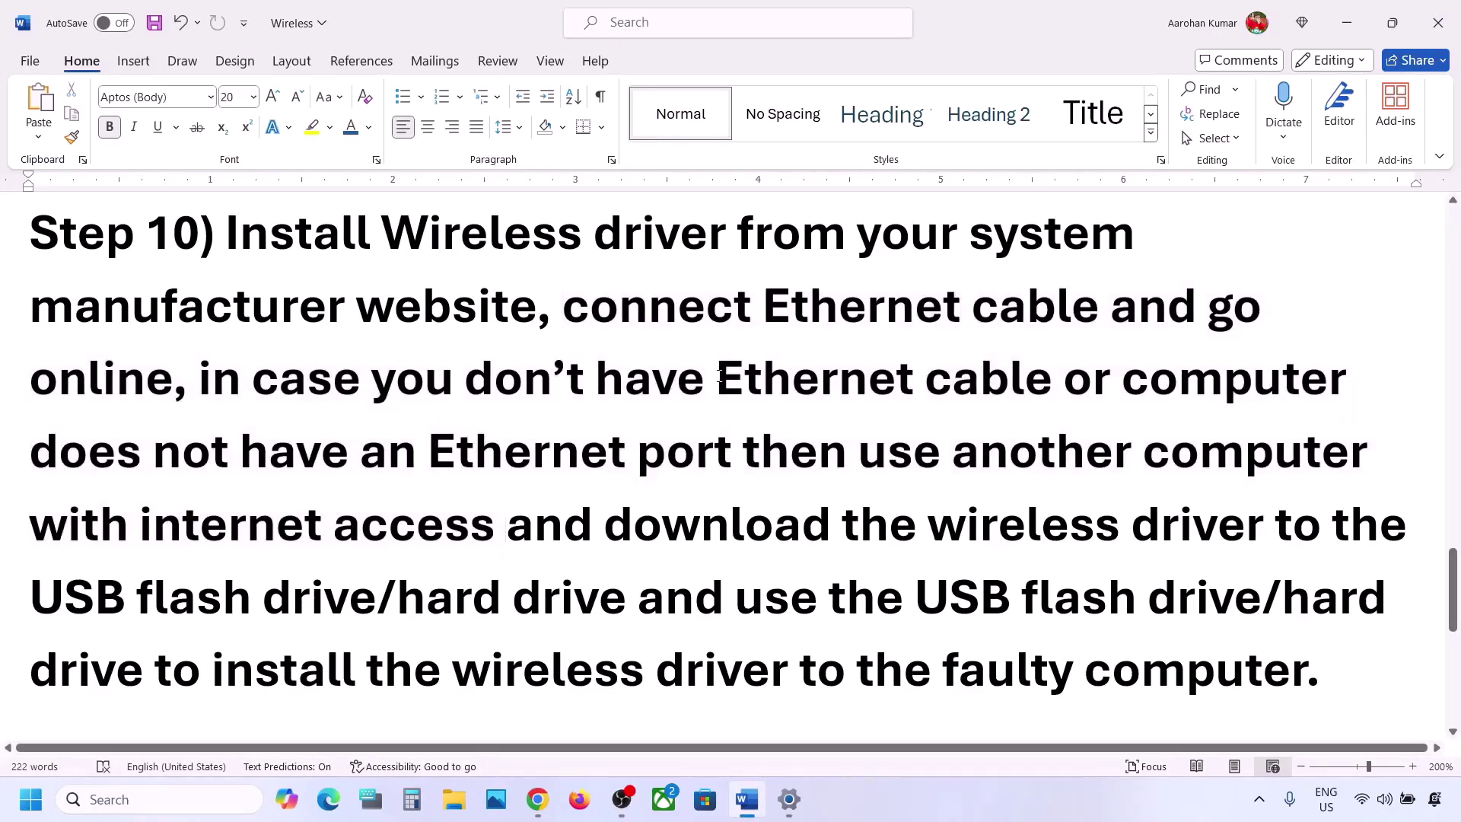
left_click_drag(716, 379, 571, 594)
left_click(764, 532)
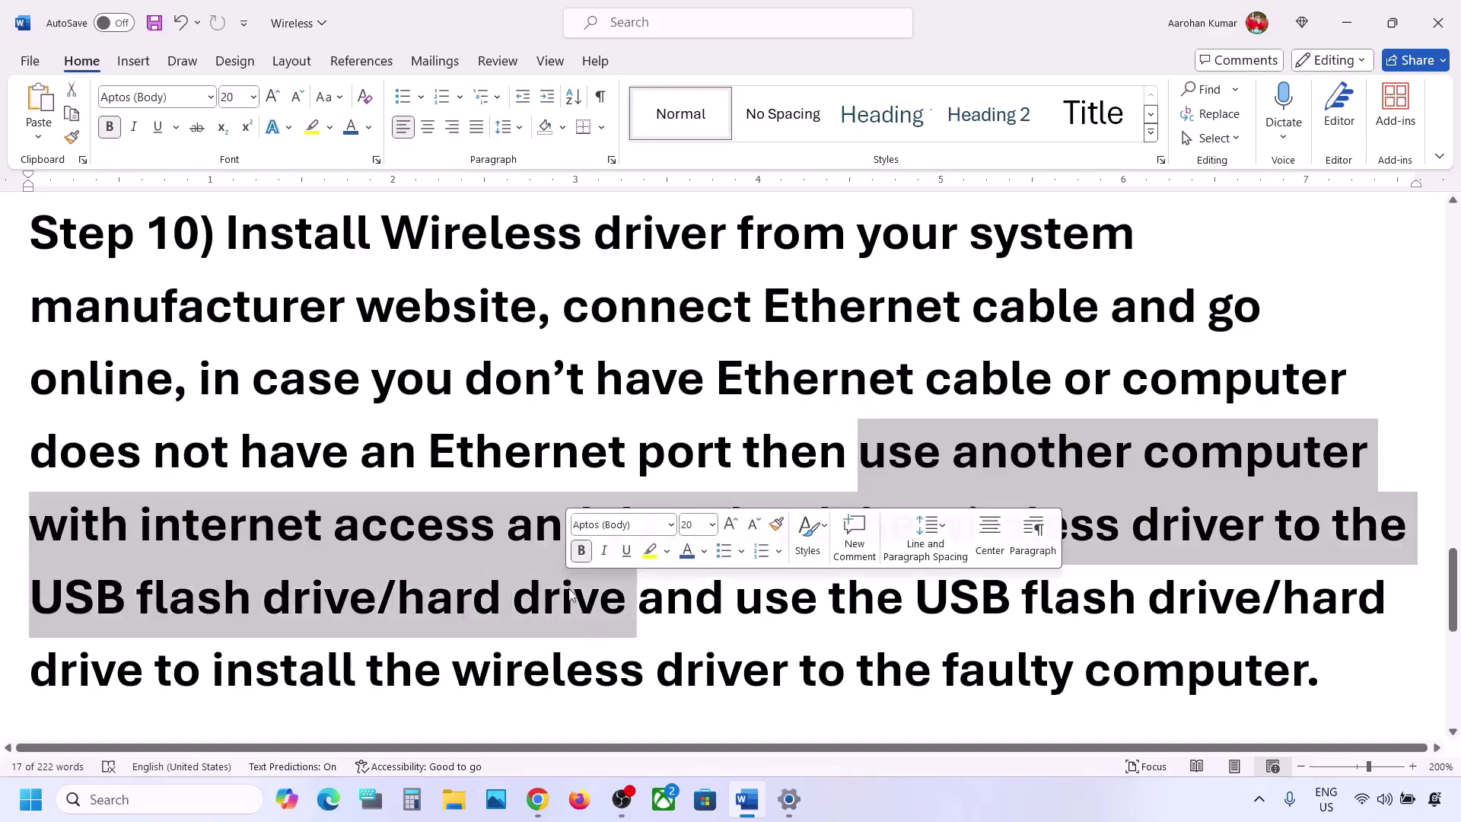
Switch to Chrome and open the complete driver list for the Dell G15 5520 through Find Drivers
left_click(536, 806)
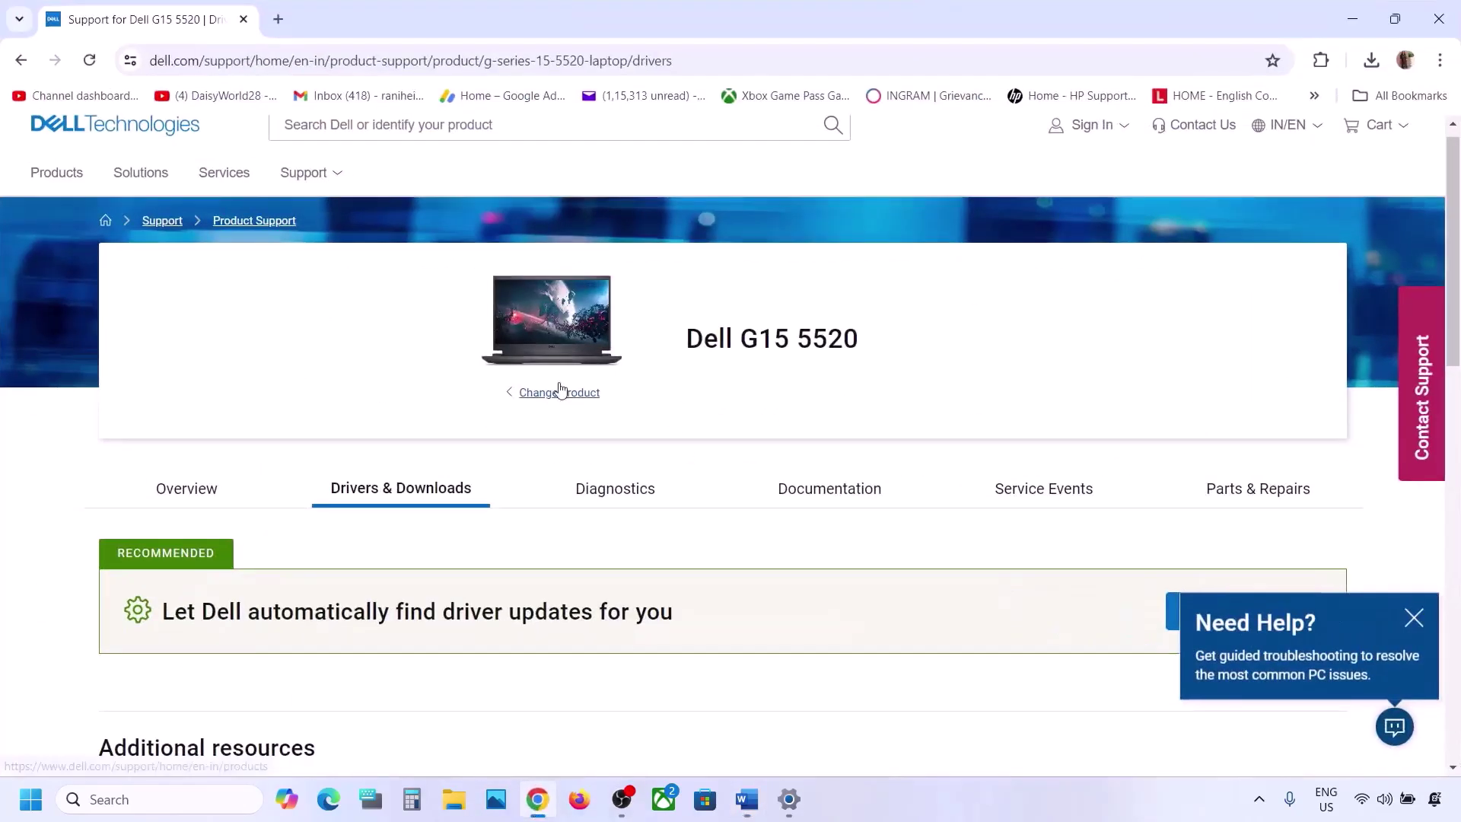
scroll(561, 388, "down", 3)
scroll(561, 390, "up", 4)
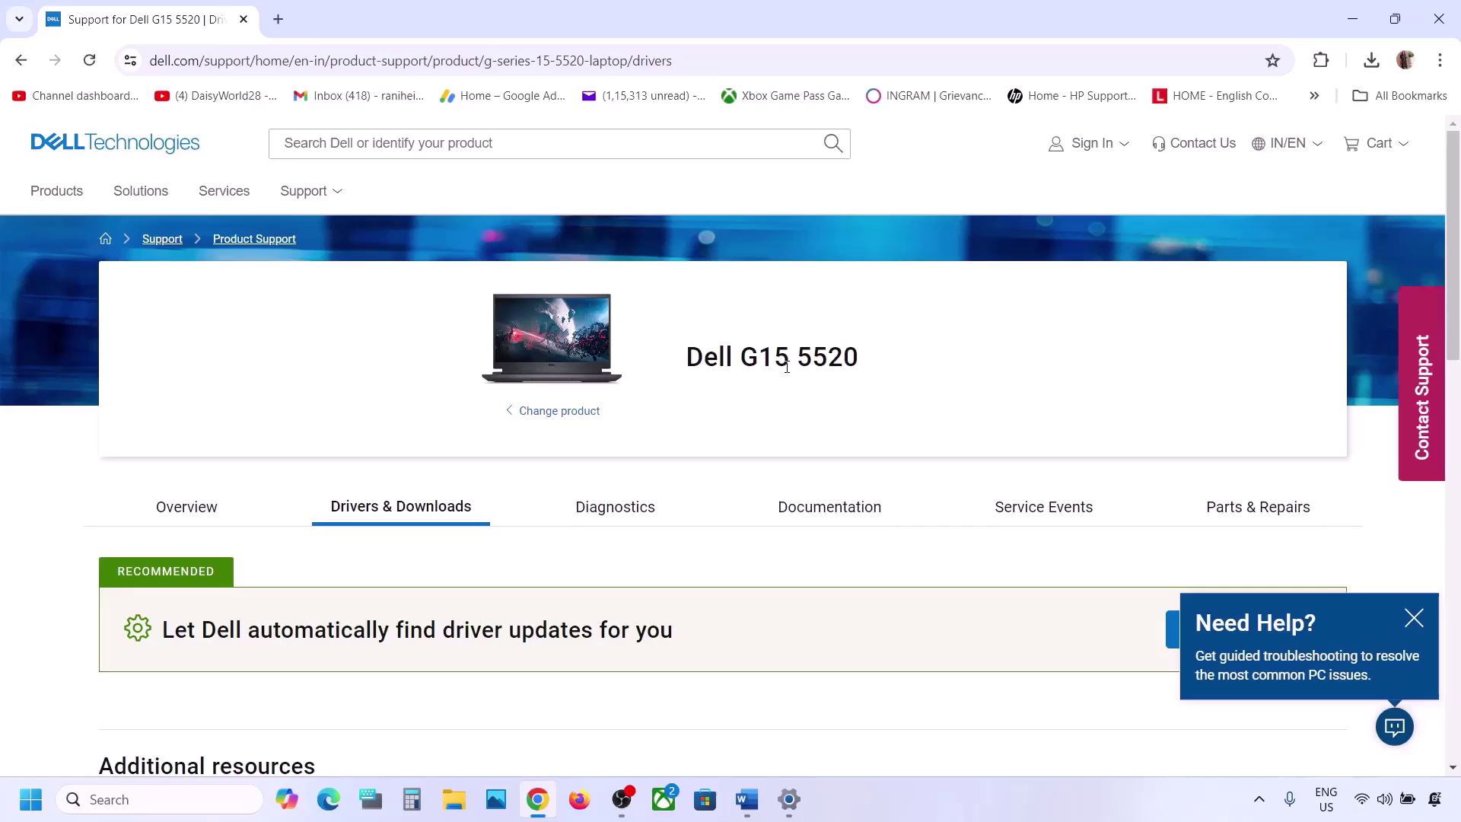
scroll(596, 471, "down", 6)
scroll(914, 449, "up", 4)
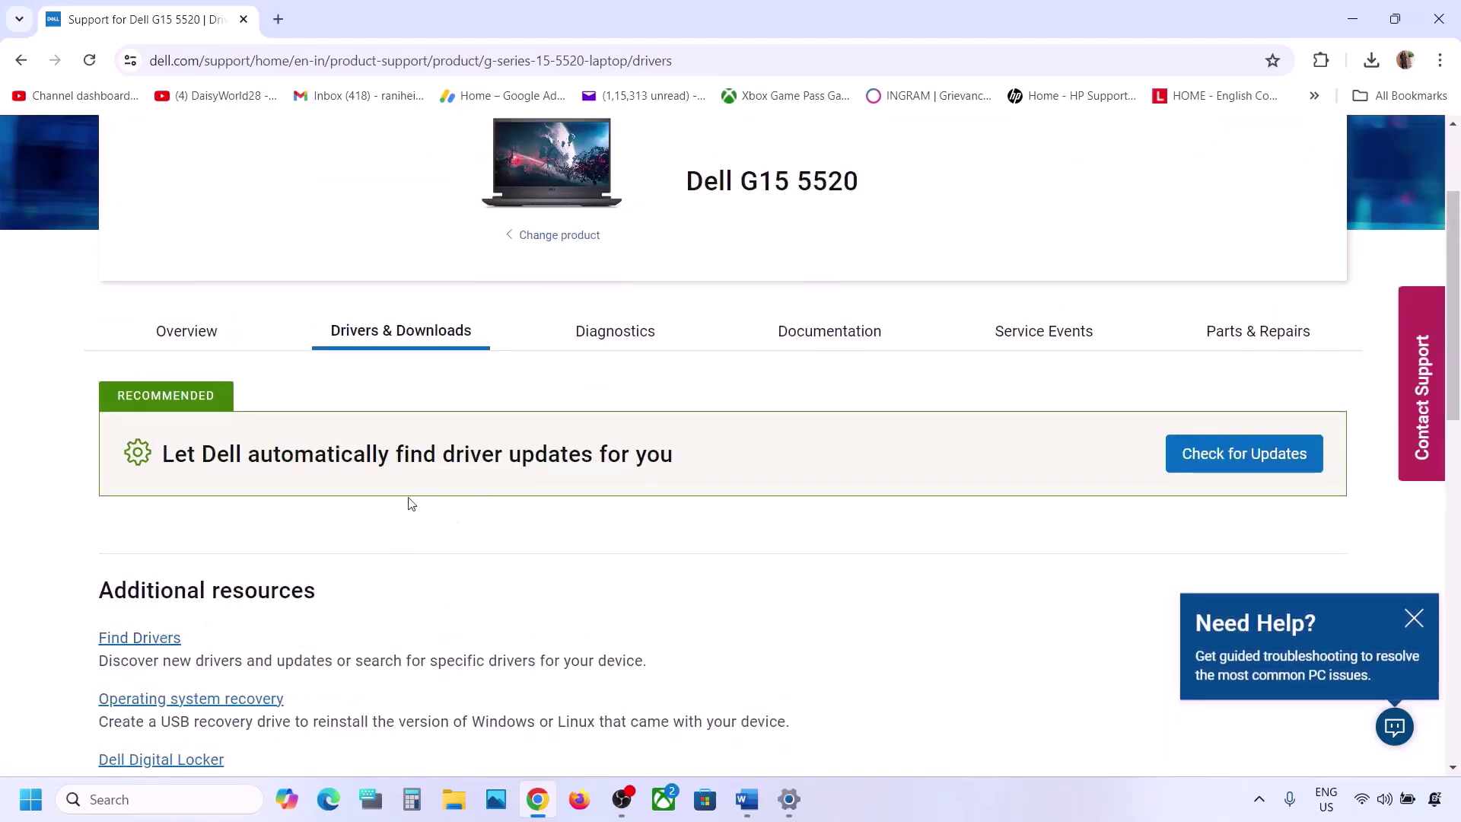
left_click(172, 636)
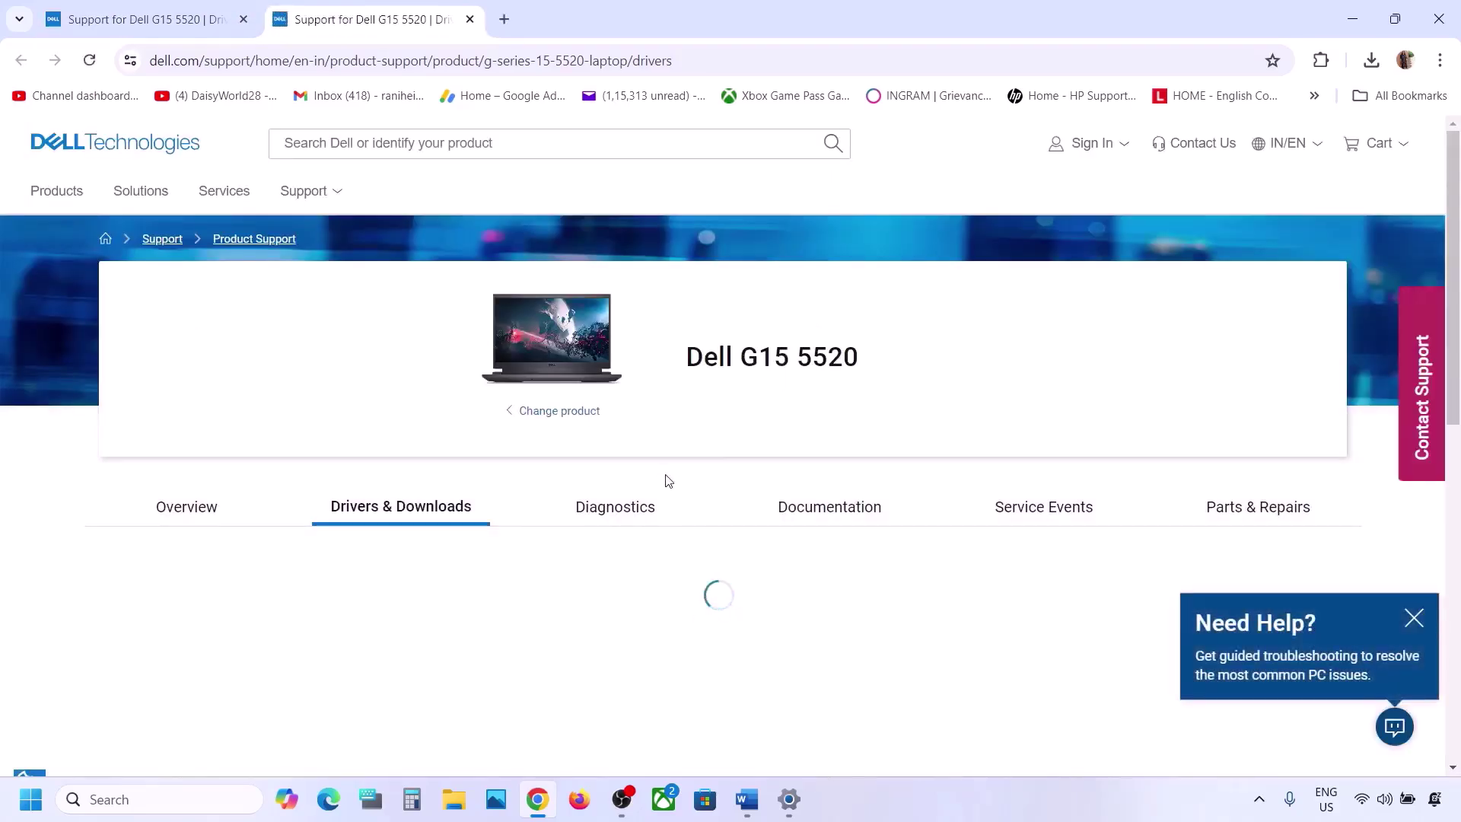
scroll(668, 481, "down", 5)
scroll(668, 481, "up", 3)
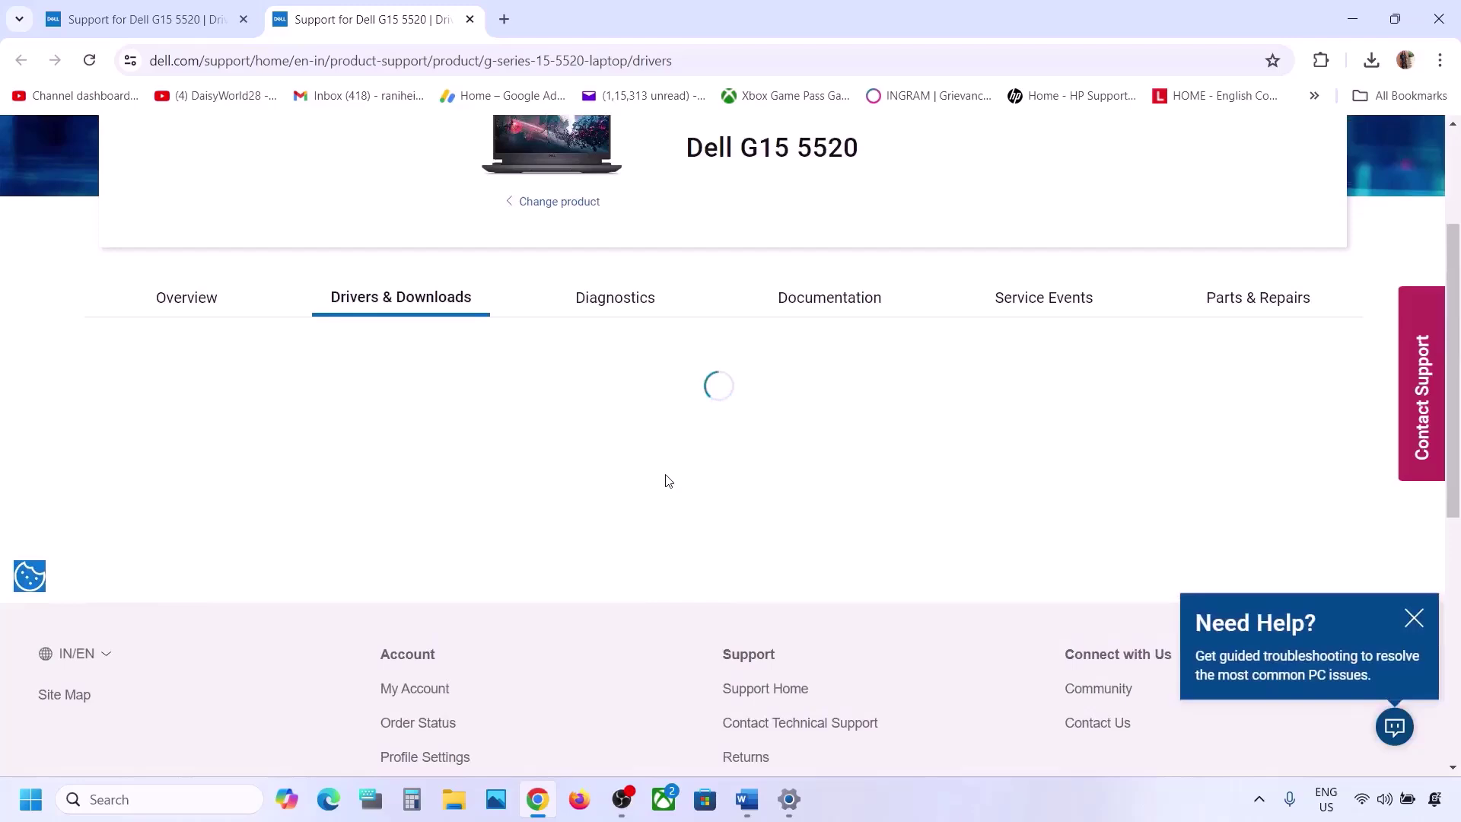
scroll(668, 481, "down", 3)
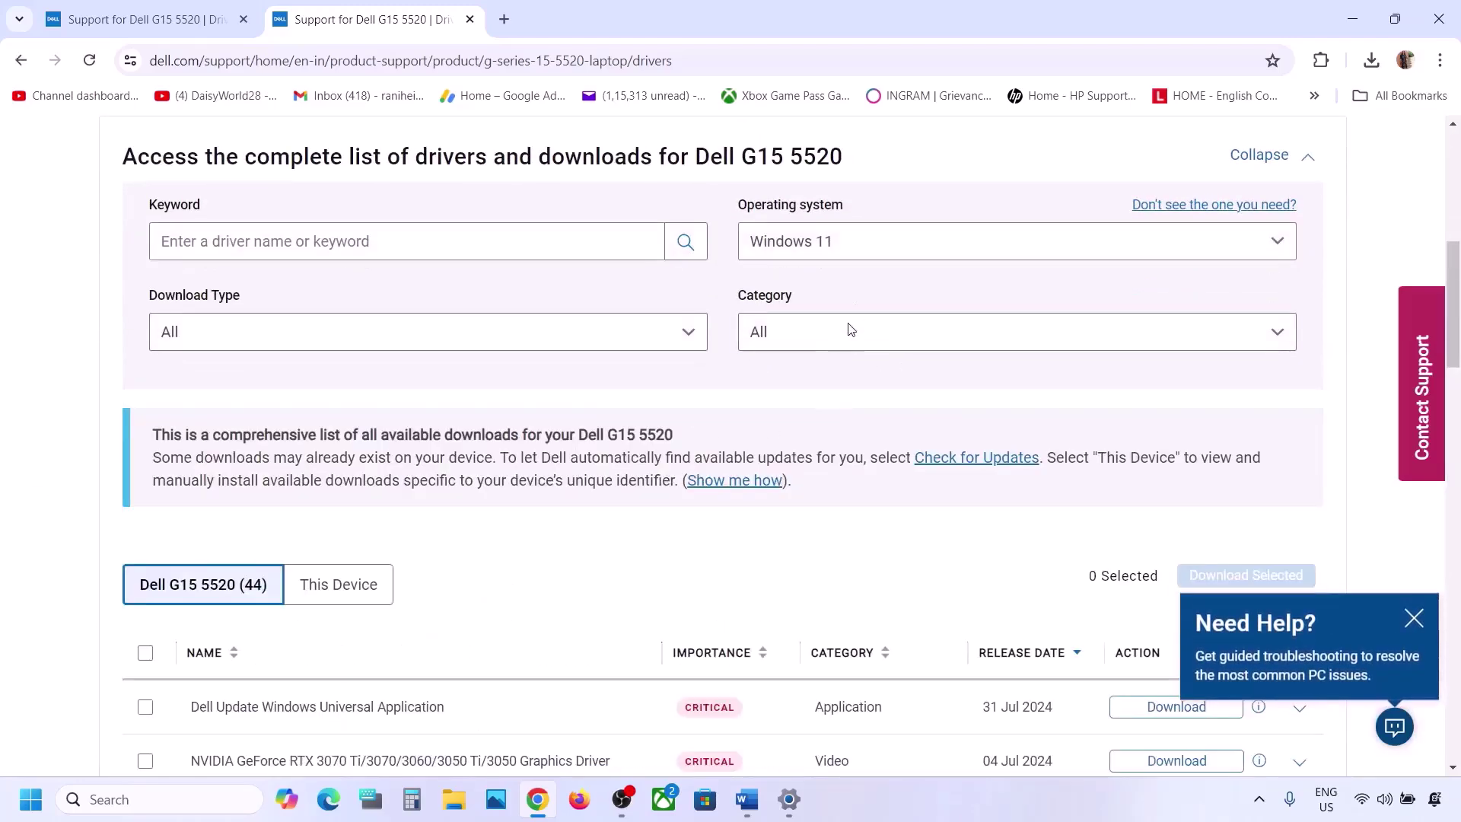
Filter the Dell G15 5520 driver list by the Network, Ethernet & Wireless category and review the matching drivers
left_click(851, 328)
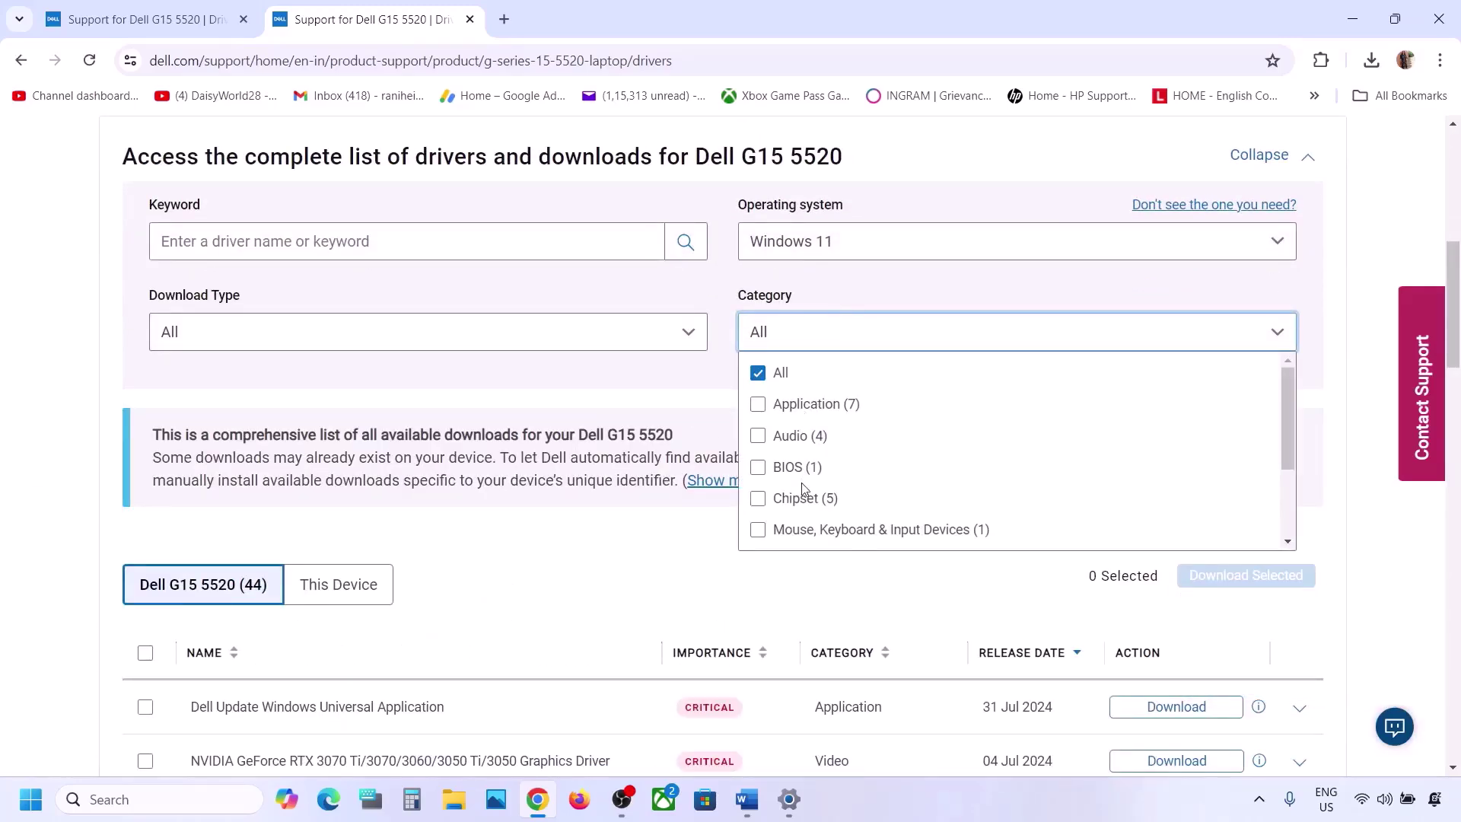
scroll(803, 487, "down", 2)
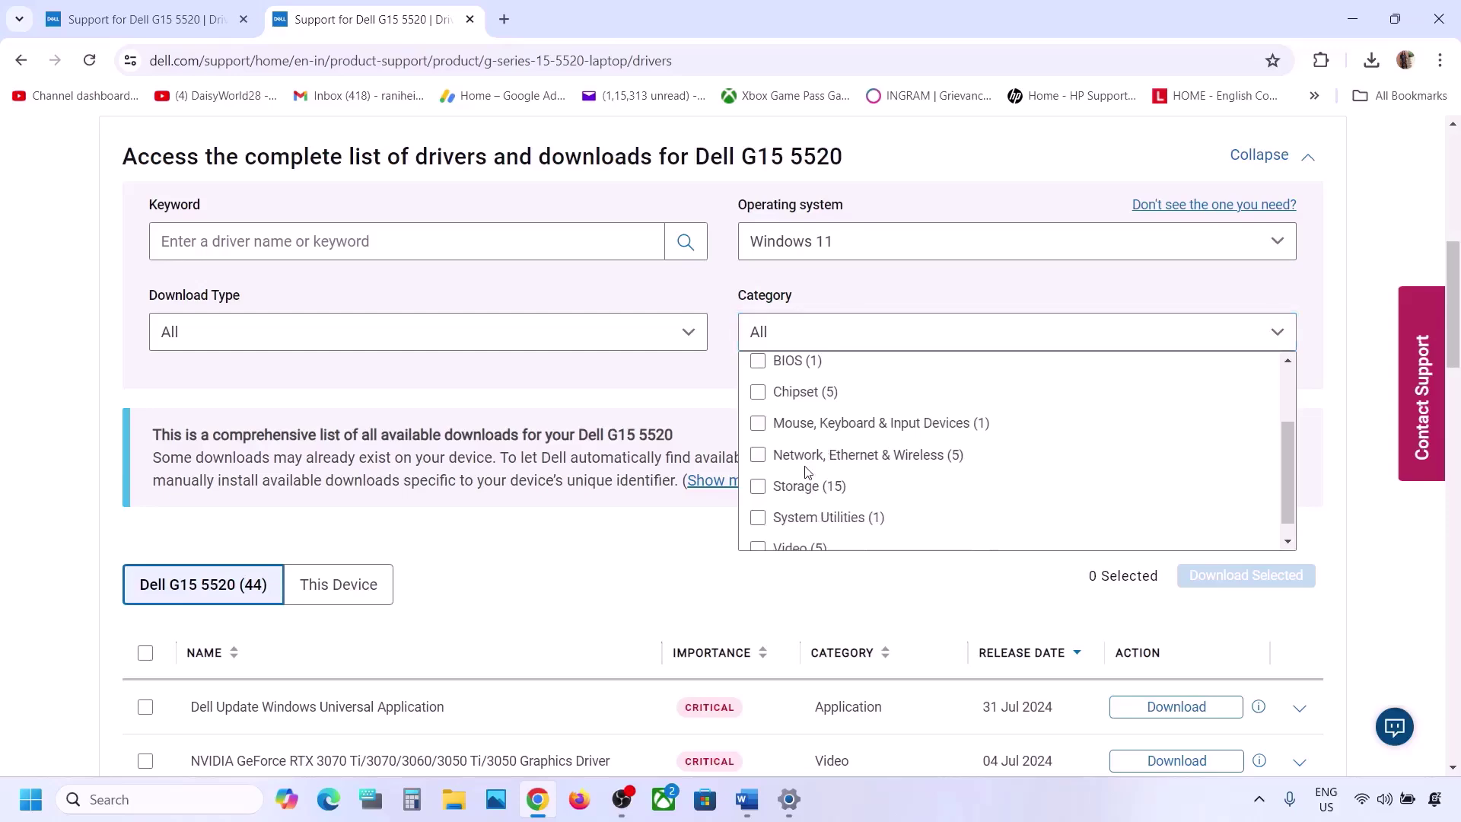
left_click(759, 455)
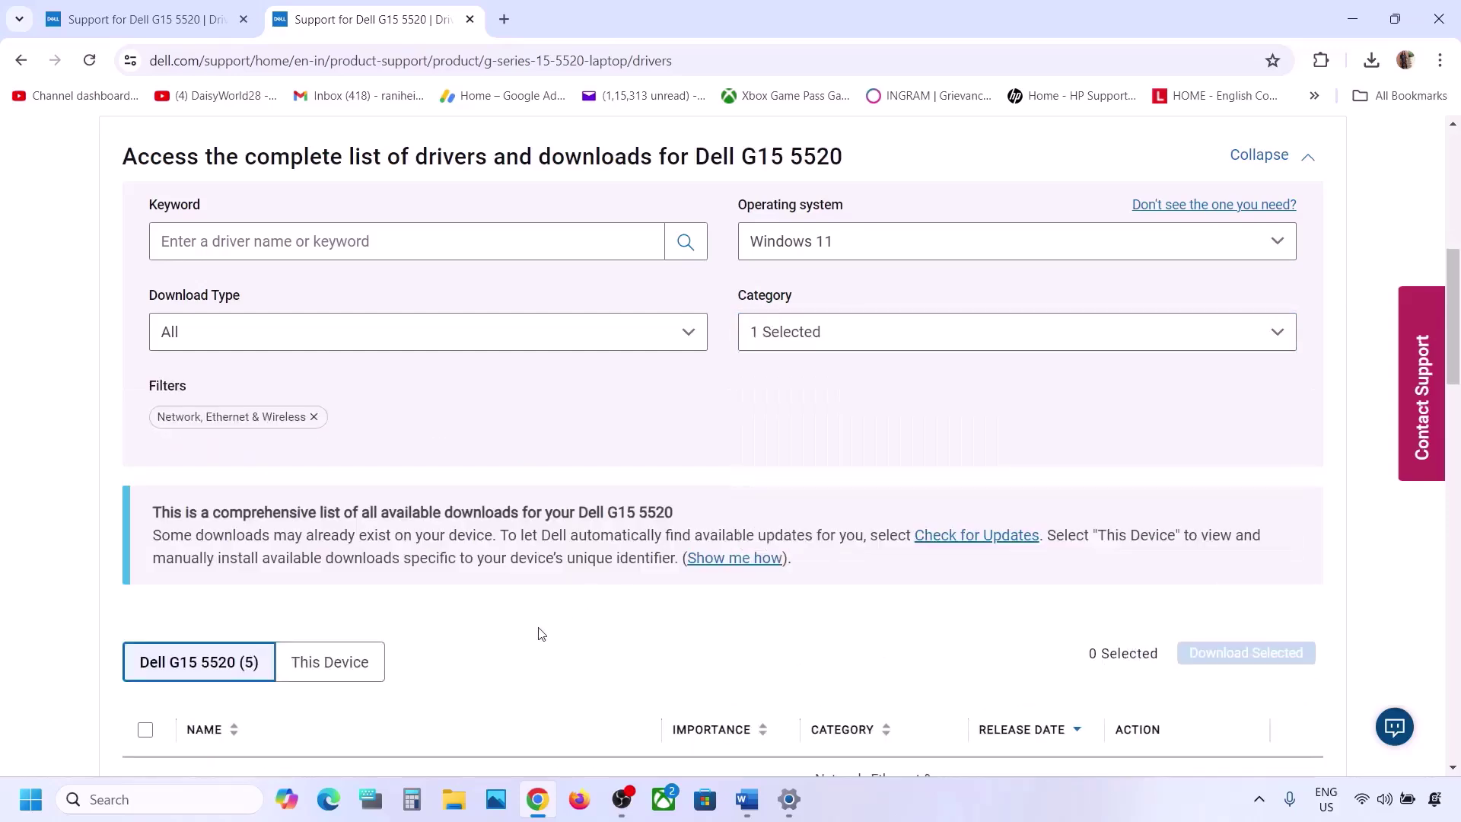
scroll(541, 634, "down", 5)
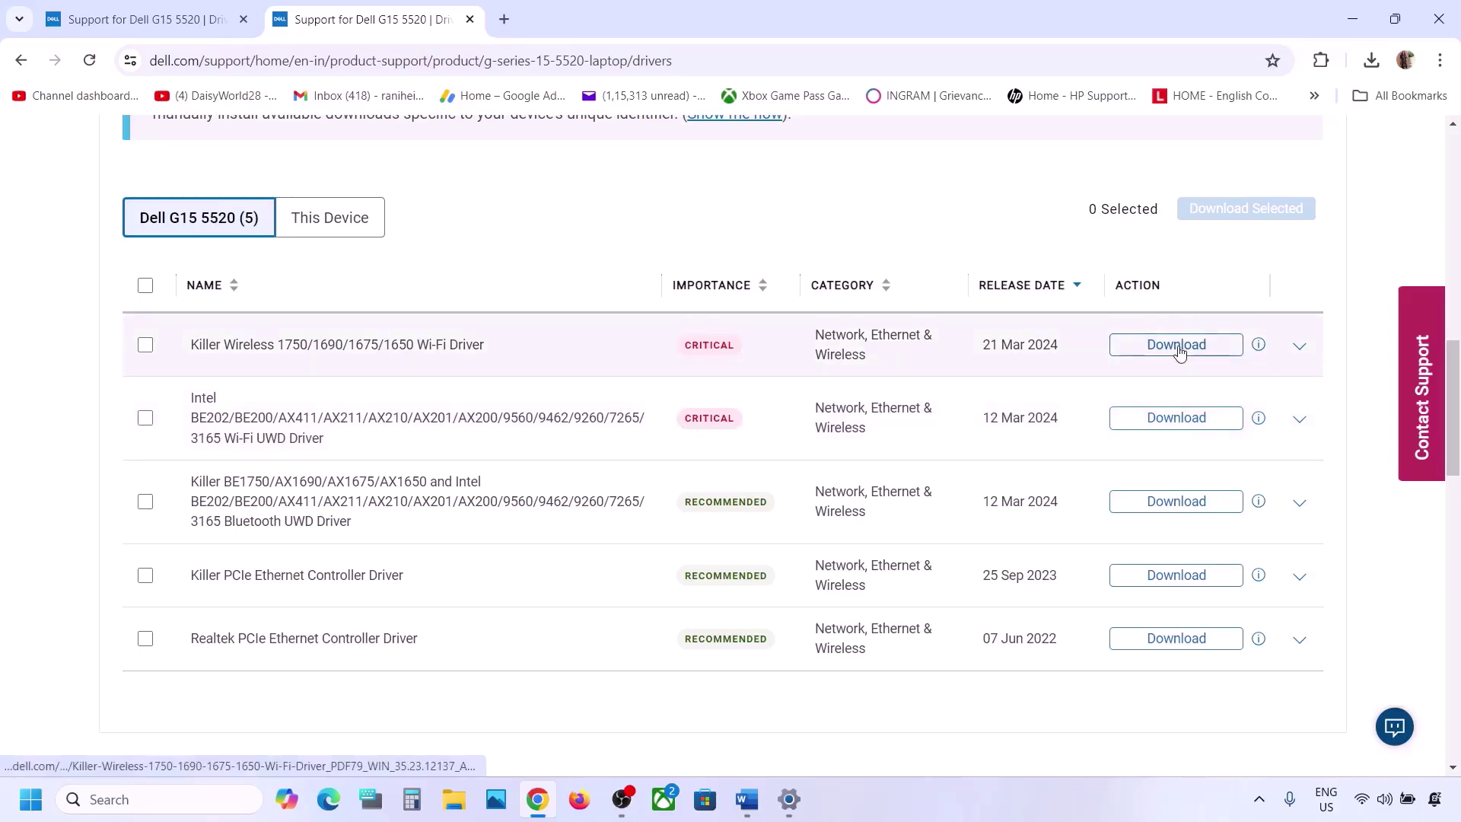
Clear the Step 10 text selection in Word, and download the Killer Wireless 1750/1690/1675/1650 Wi-Fi Driver from the Dell page in Chrome
left_click(748, 799)
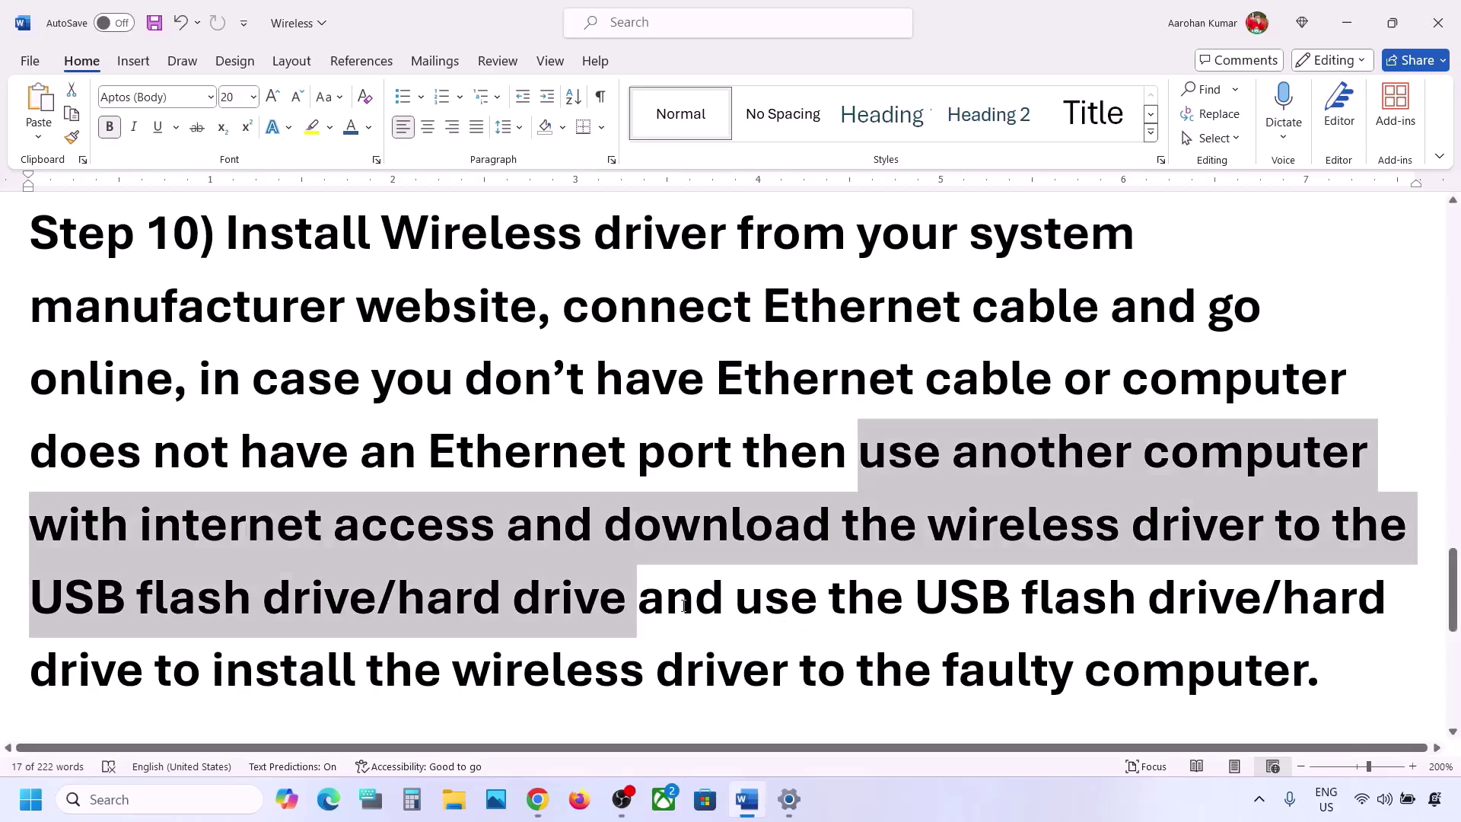
left_click(684, 607)
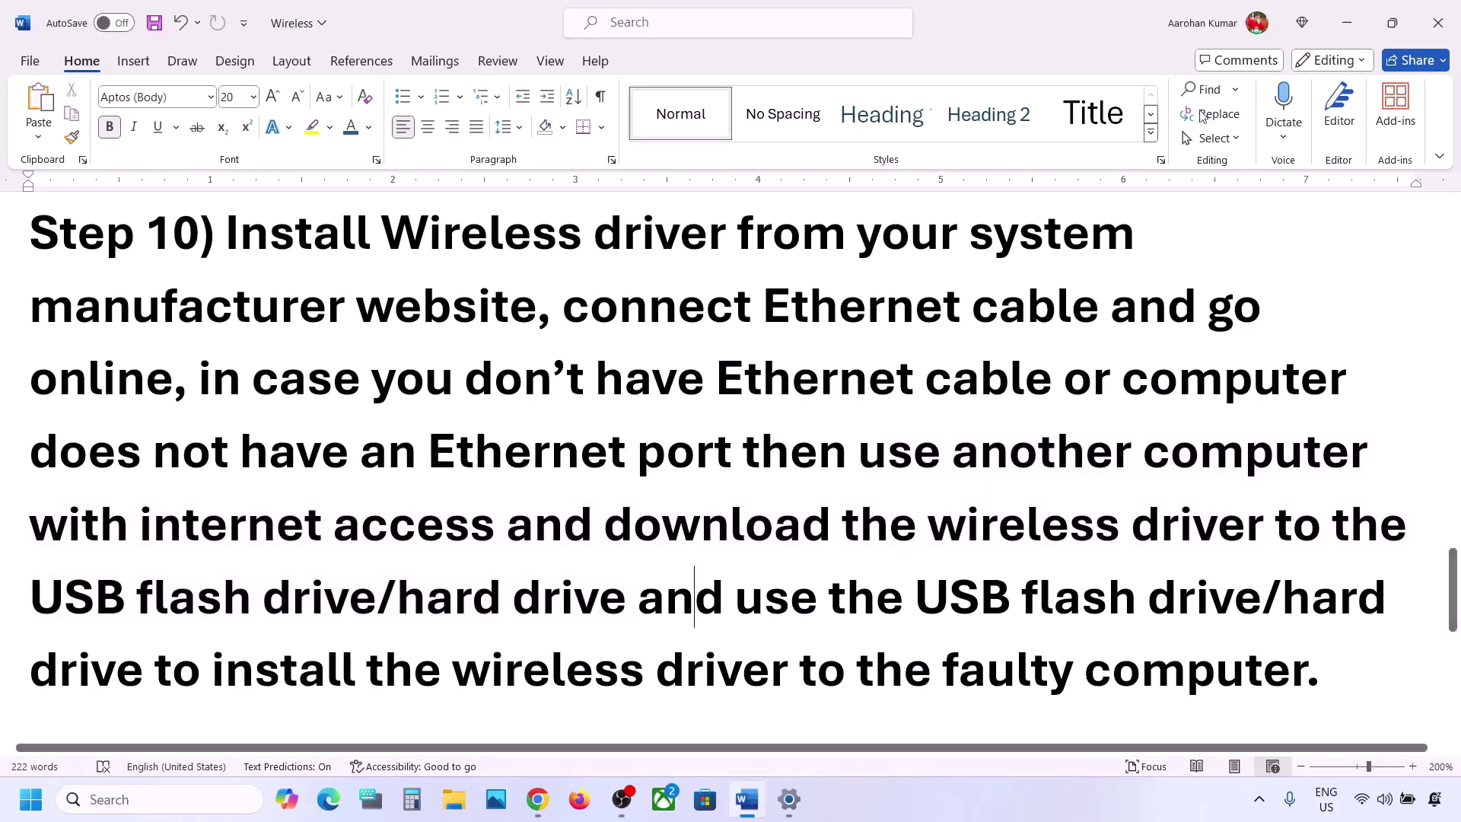
key("alt+Tab")
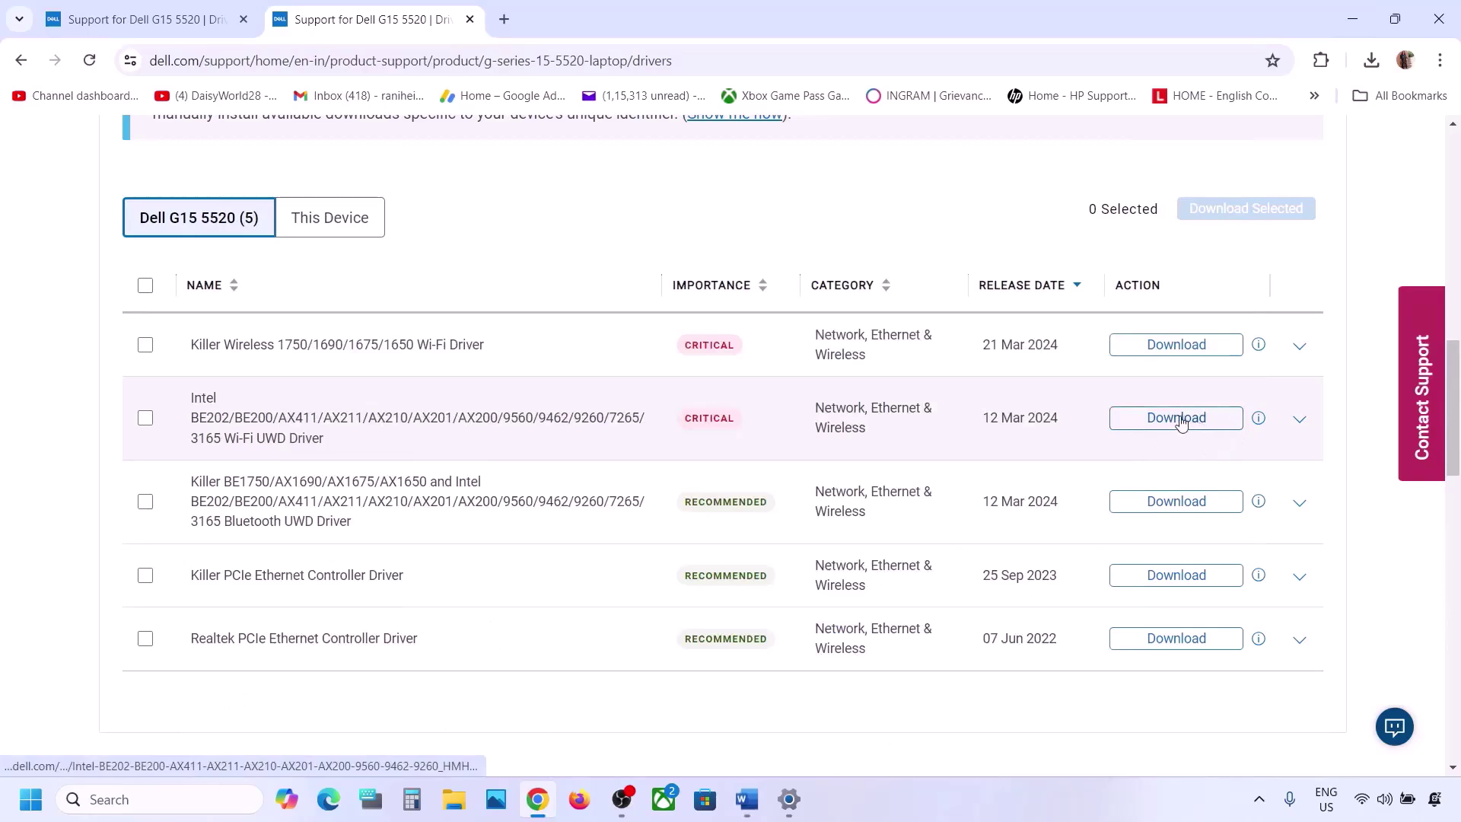
left_click(1172, 354)
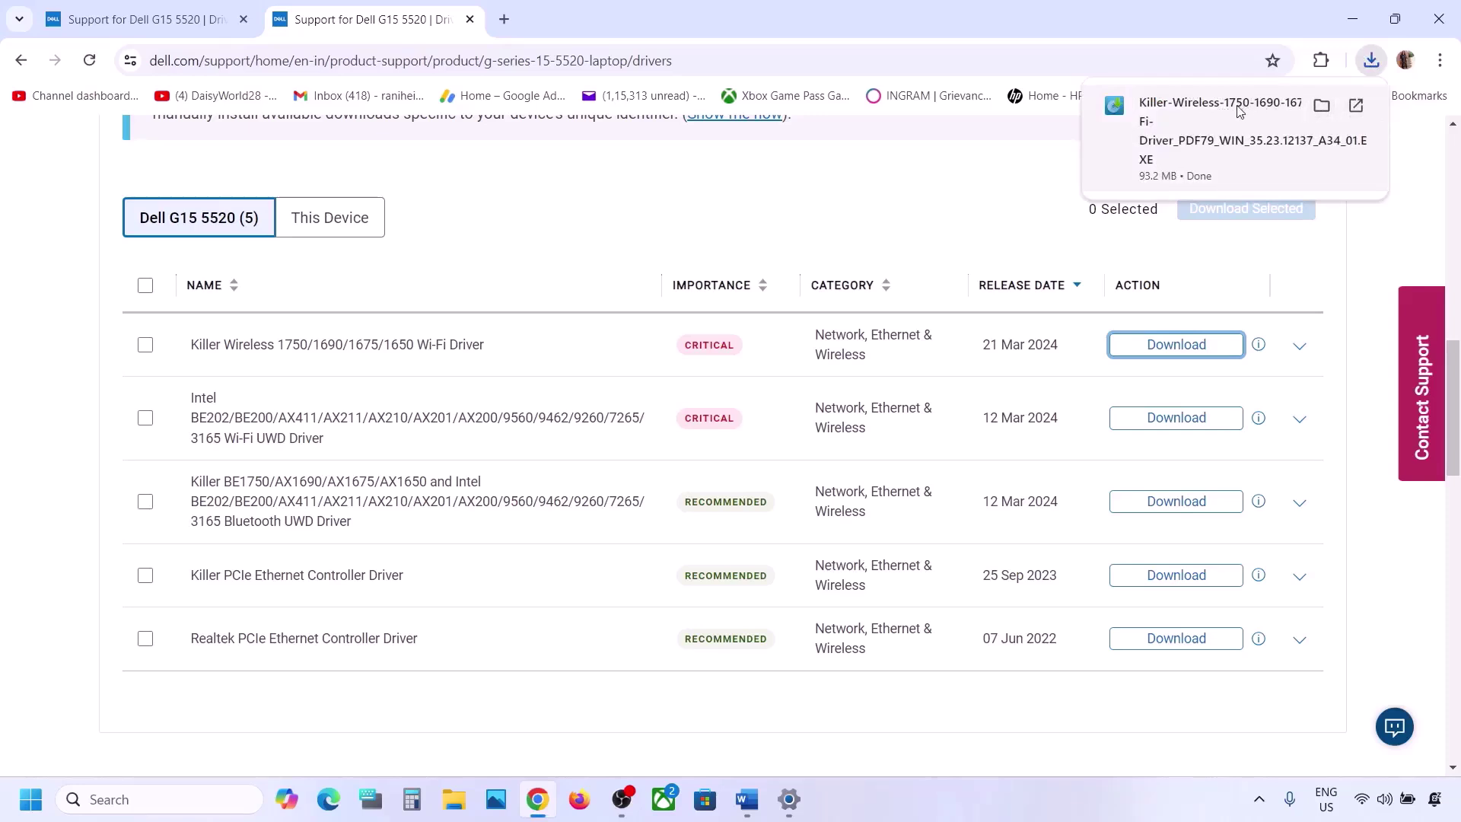
left_click(972, 807)
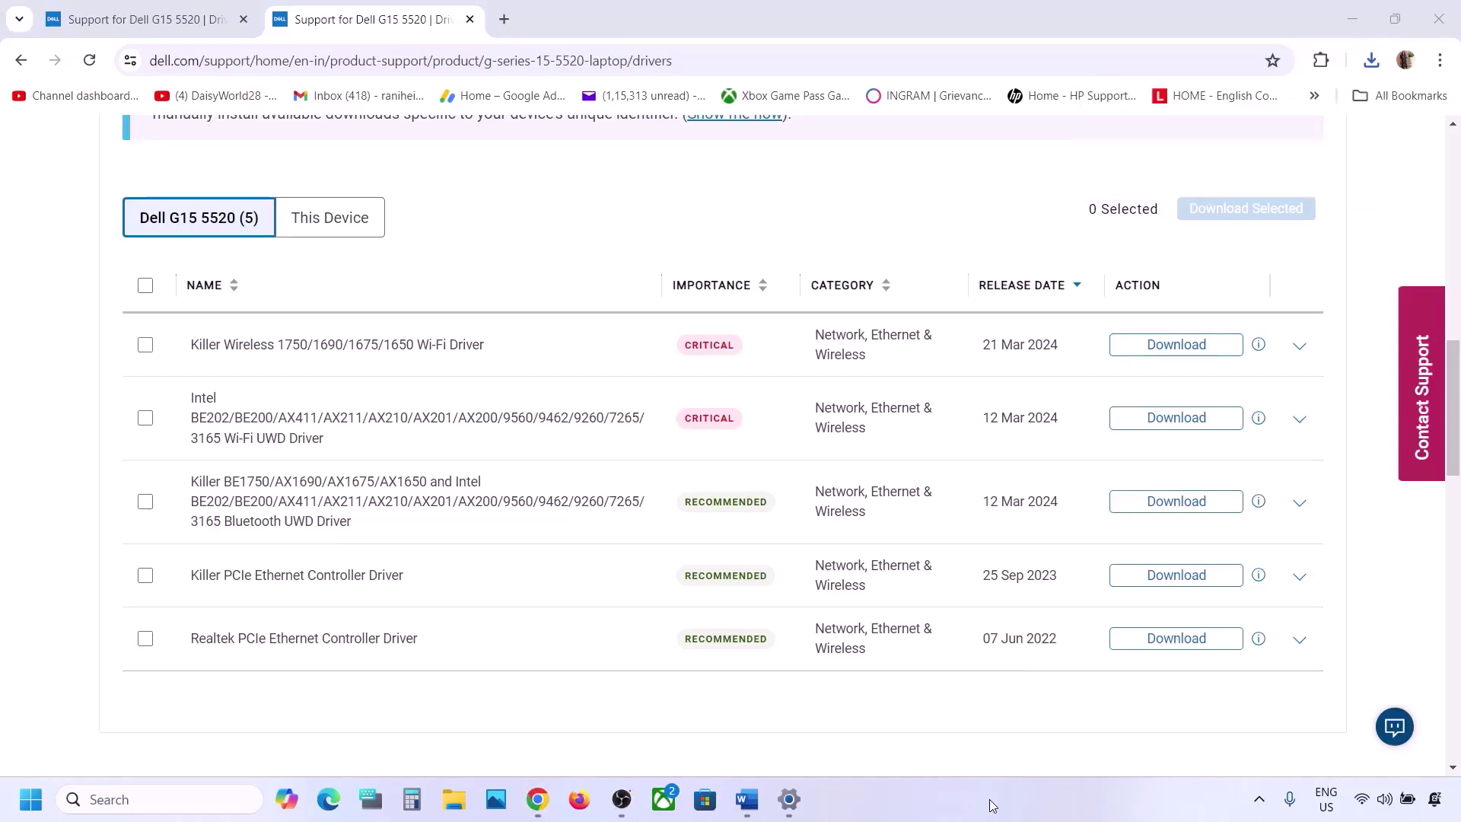
Show the downloaded Killer Wireless driver in its Downloads folder and copy the file
left_click(1371, 60)
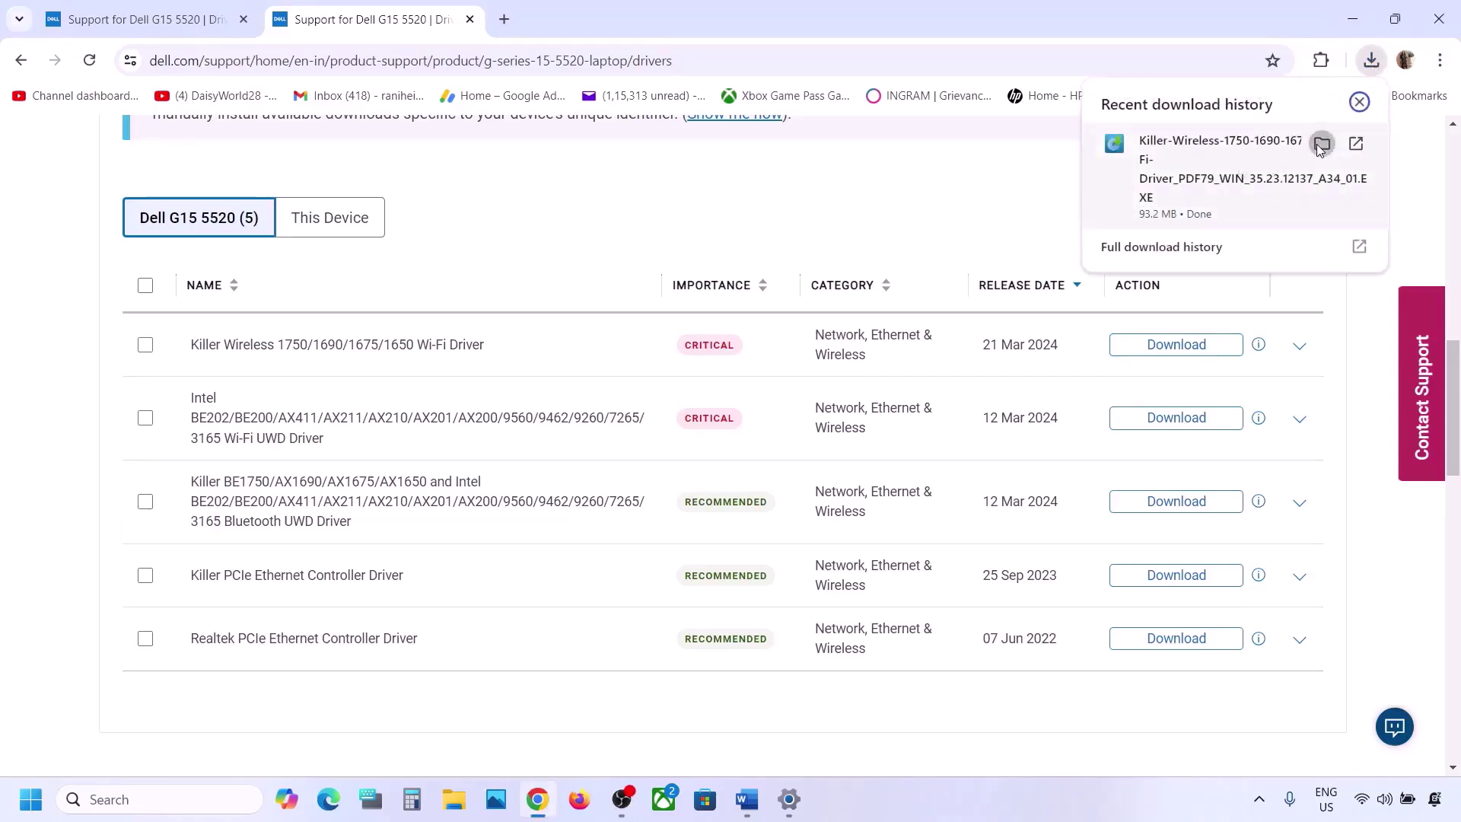
left_click(1322, 144)
right_click(367, 204)
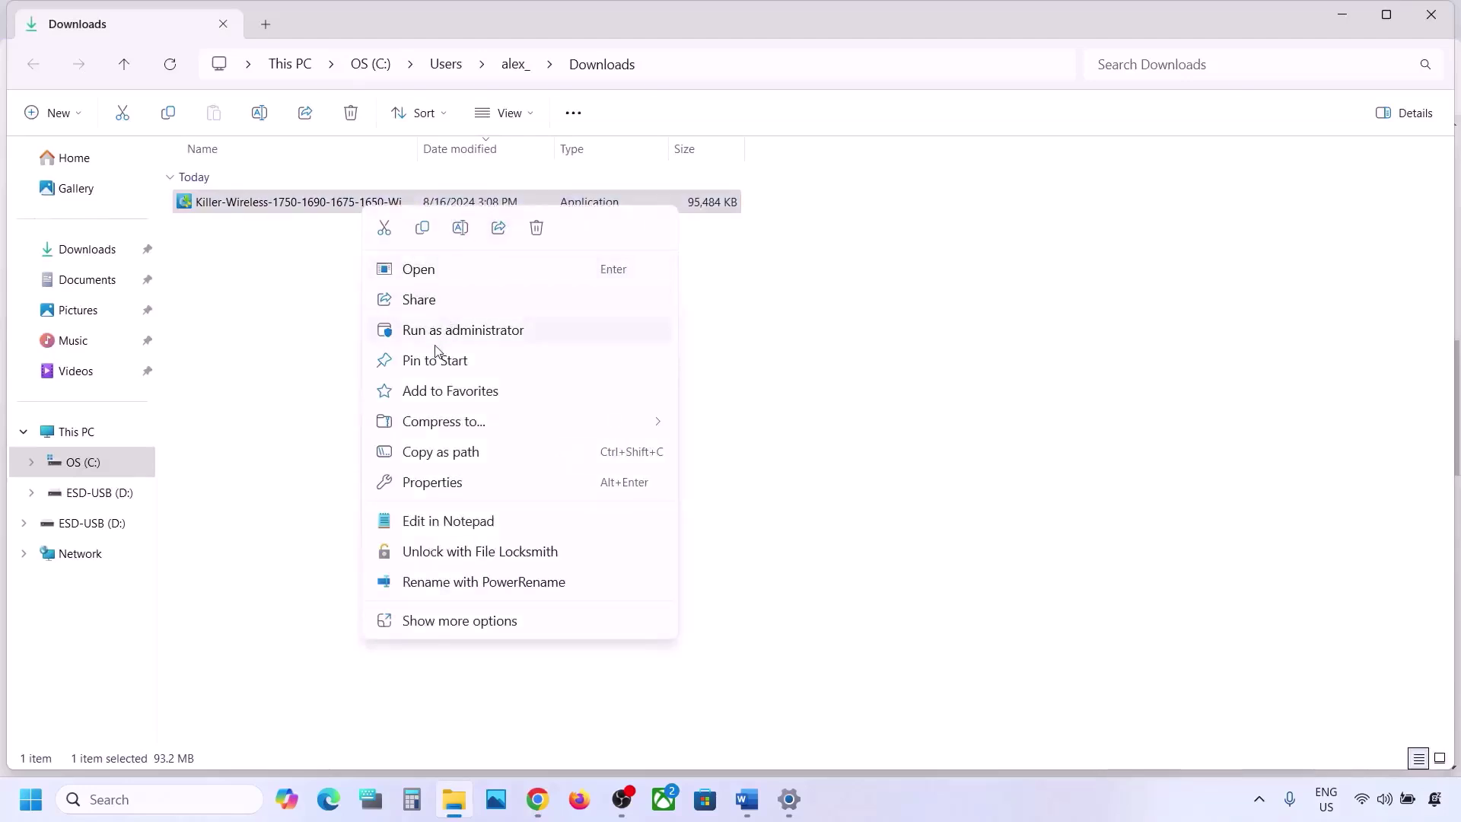
left_click(427, 233)
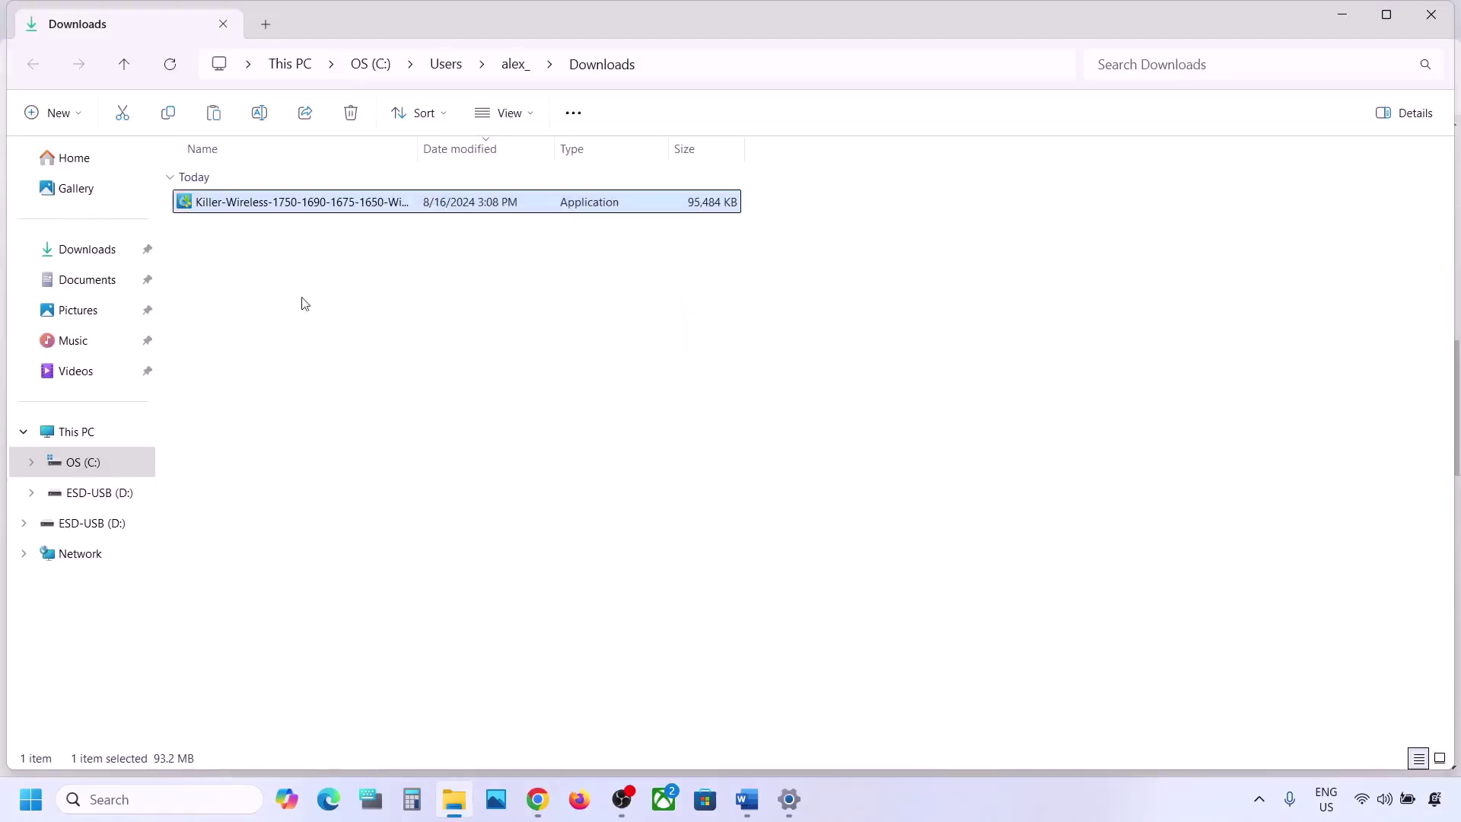
Paste the driver installer onto the ESD-USB (D:) drive and reopen the drive to check the copied file
left_click(86, 431)
double_click(532, 199)
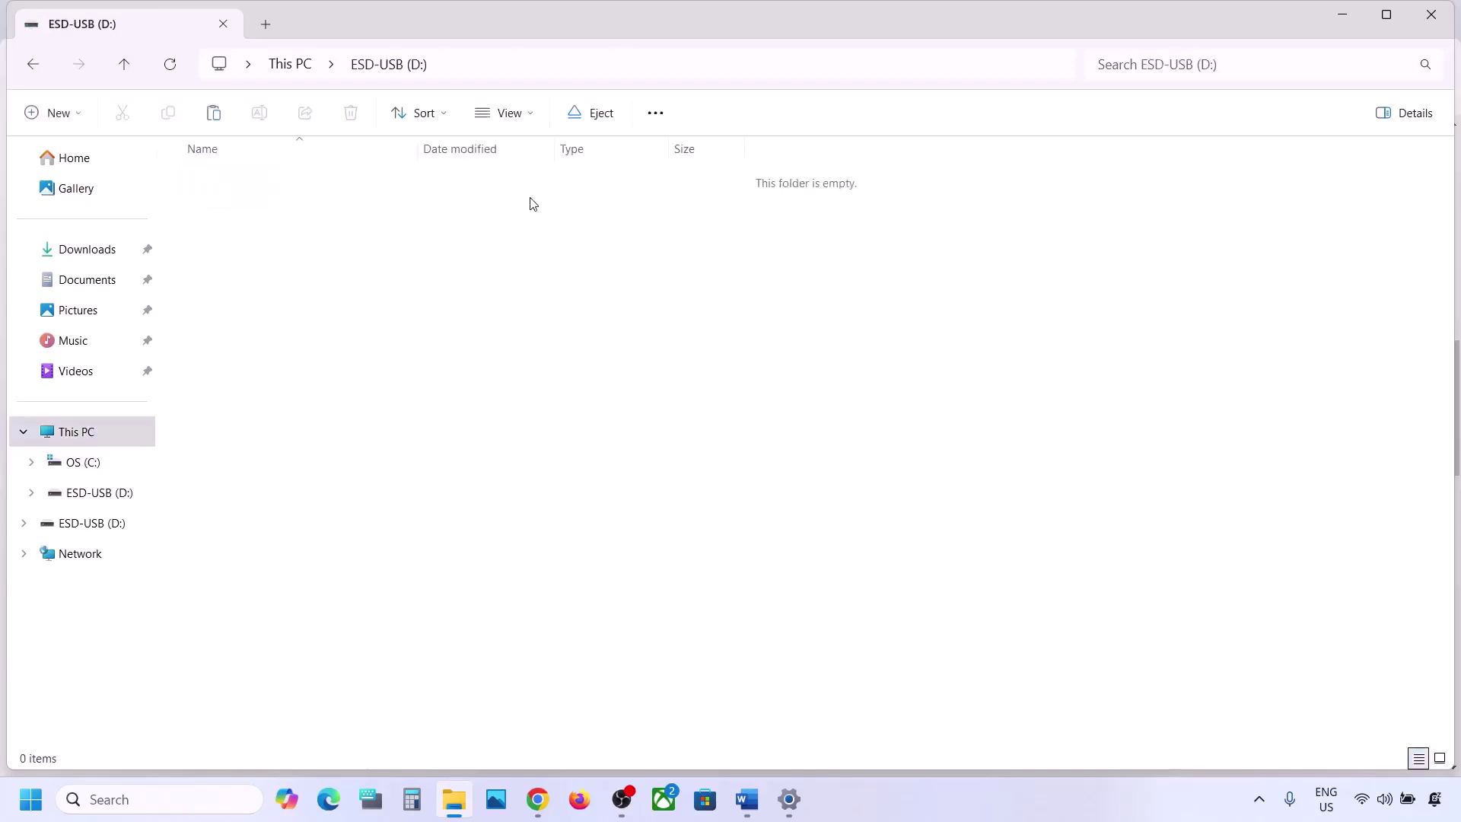
right_click(531, 281)
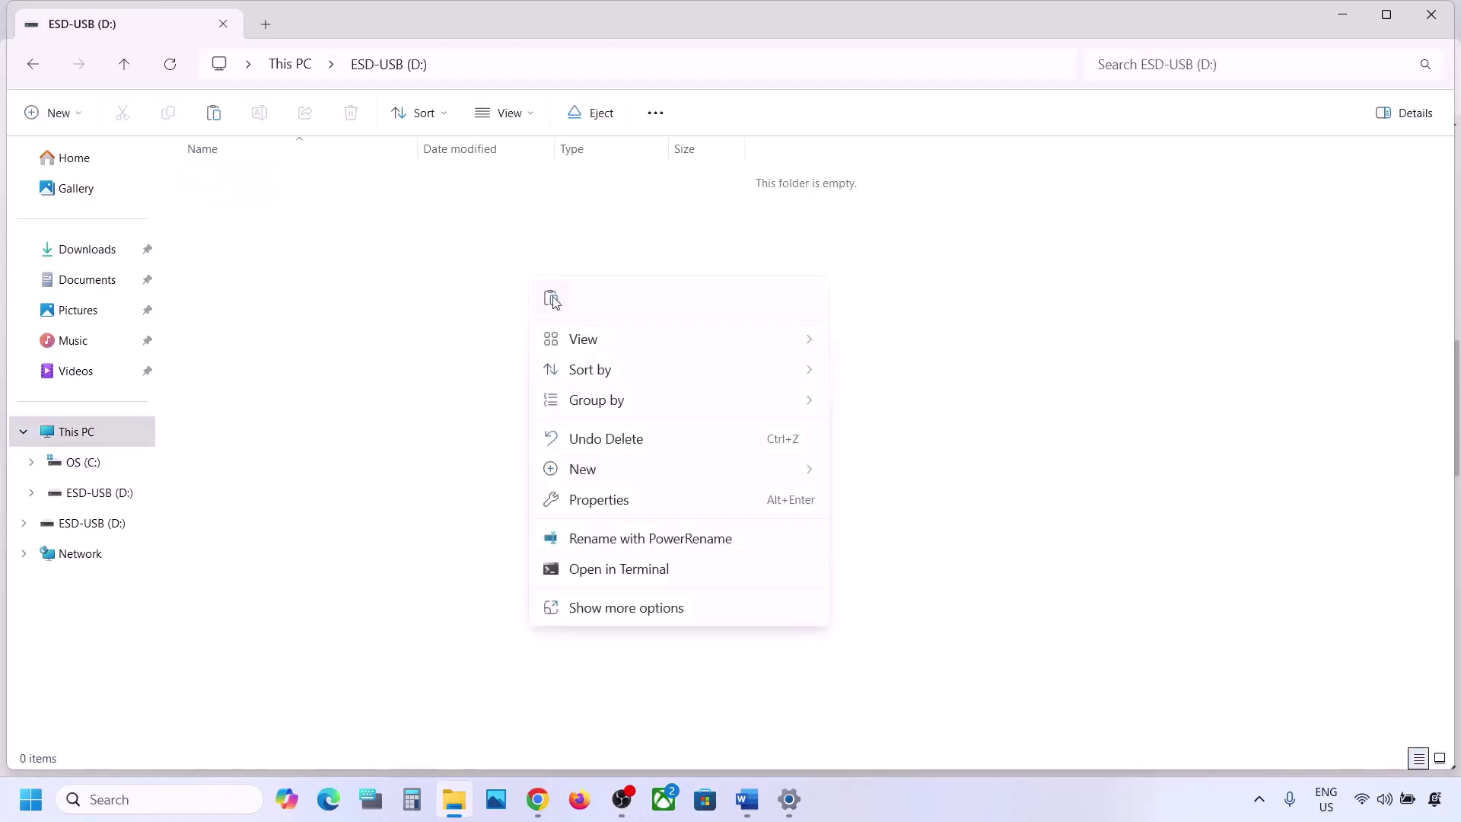
left_click(554, 301)
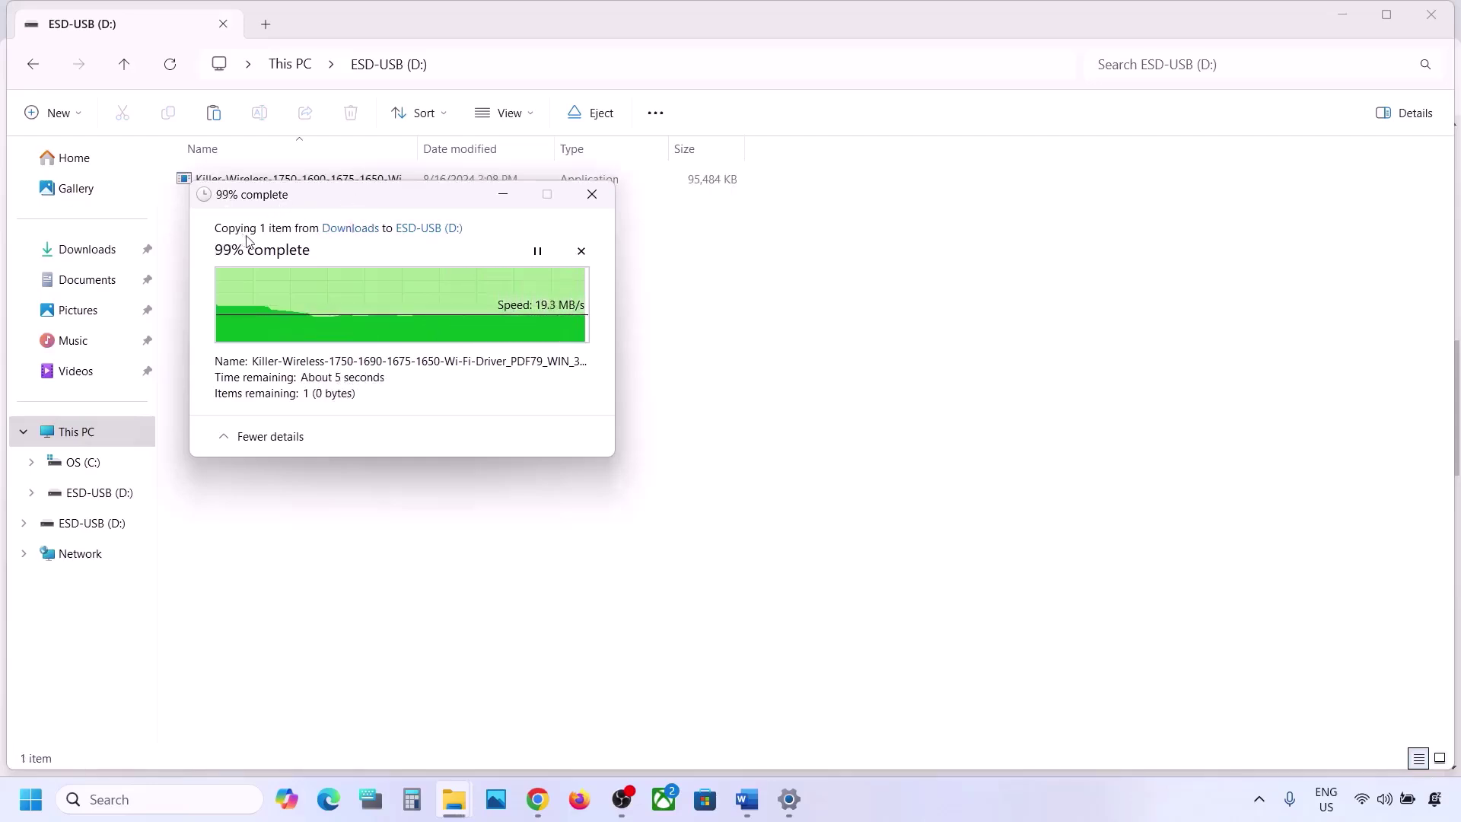
left_click(125, 70)
double_click(505, 187)
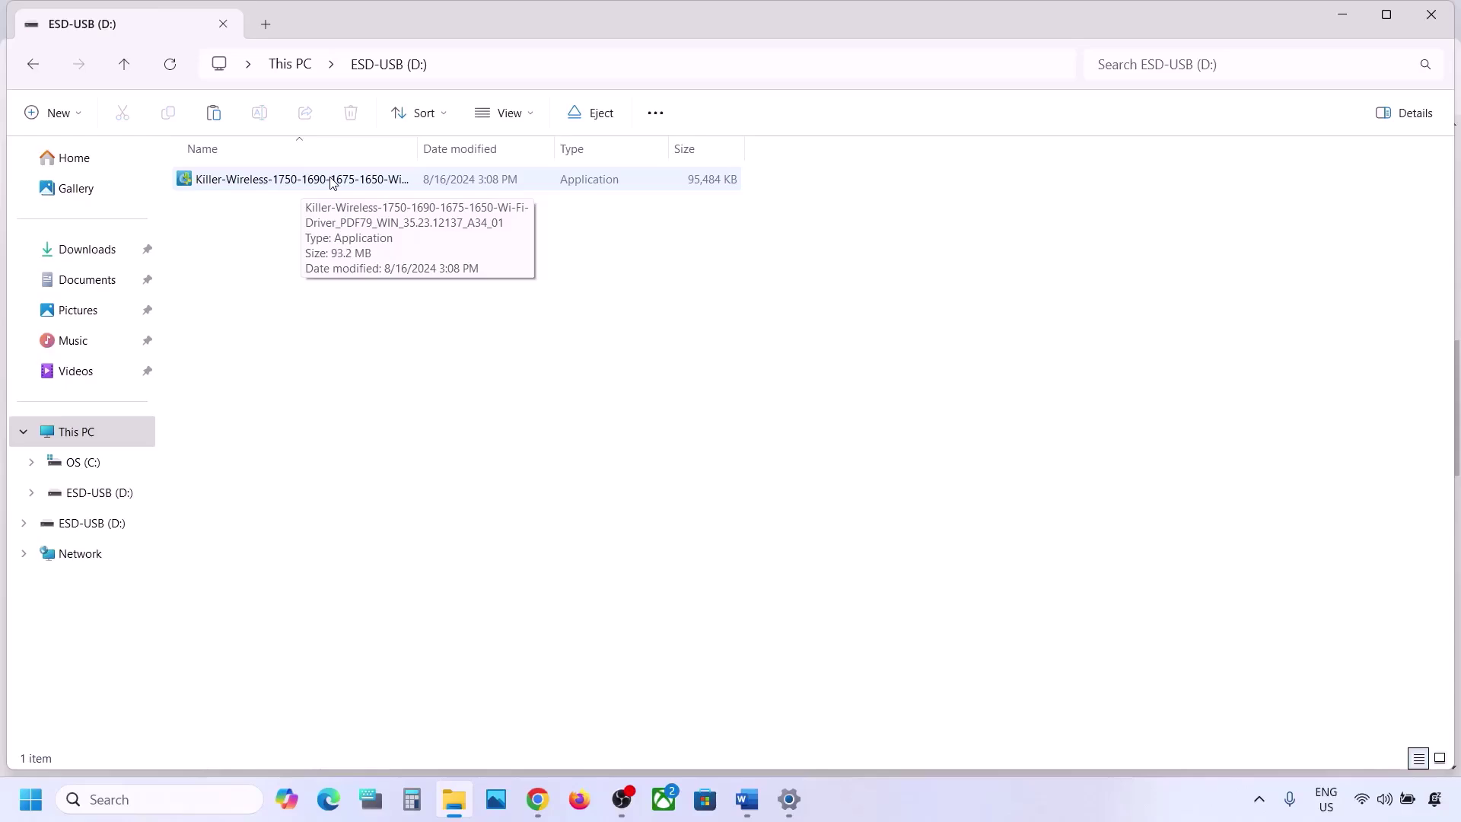
Switch to Word and highlight "Update system BIOS-" and "Use Ethernet cable" in Step 11
left_click(748, 800)
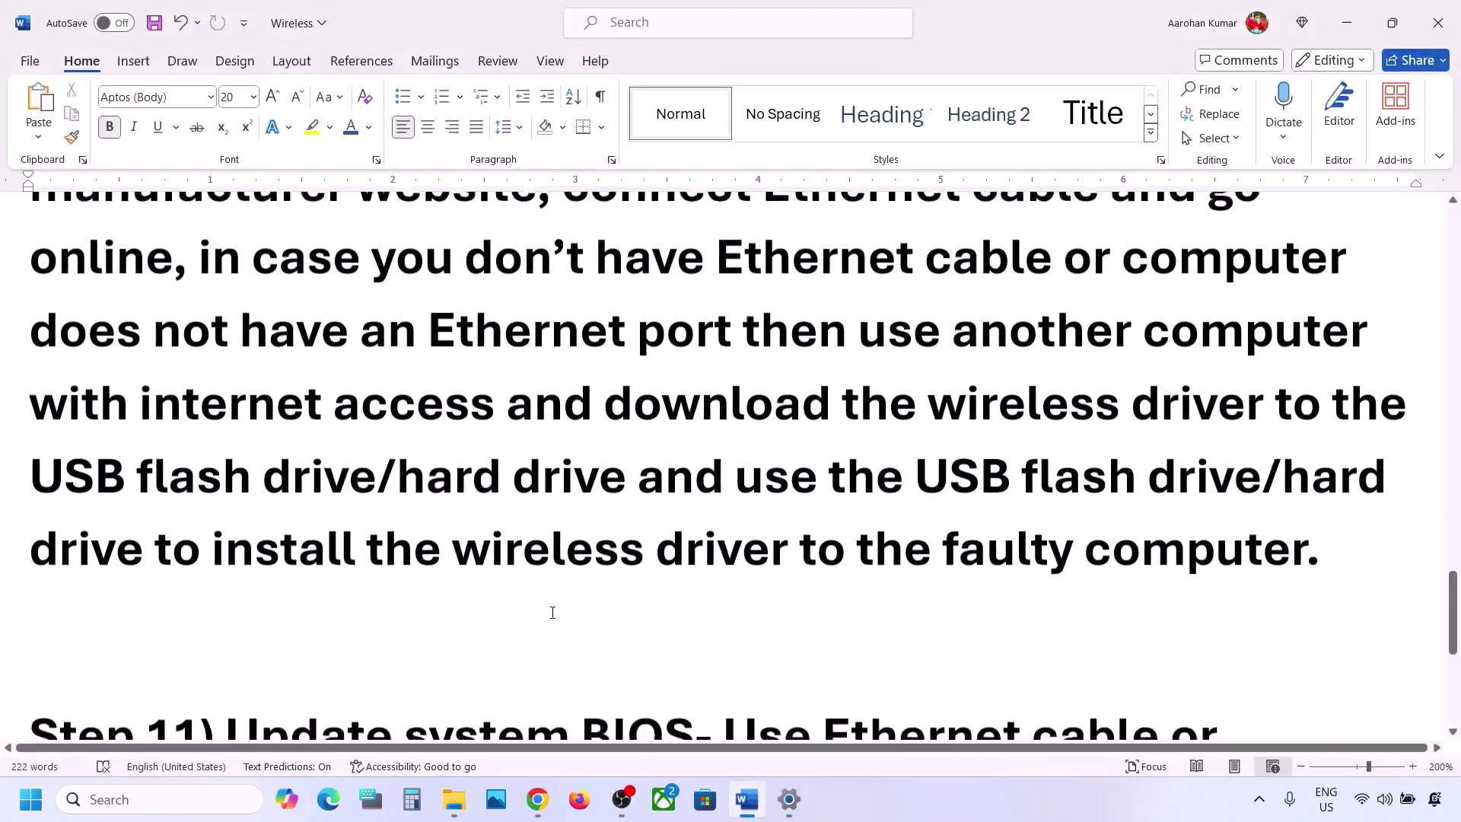
scroll(552, 612, "down", 5)
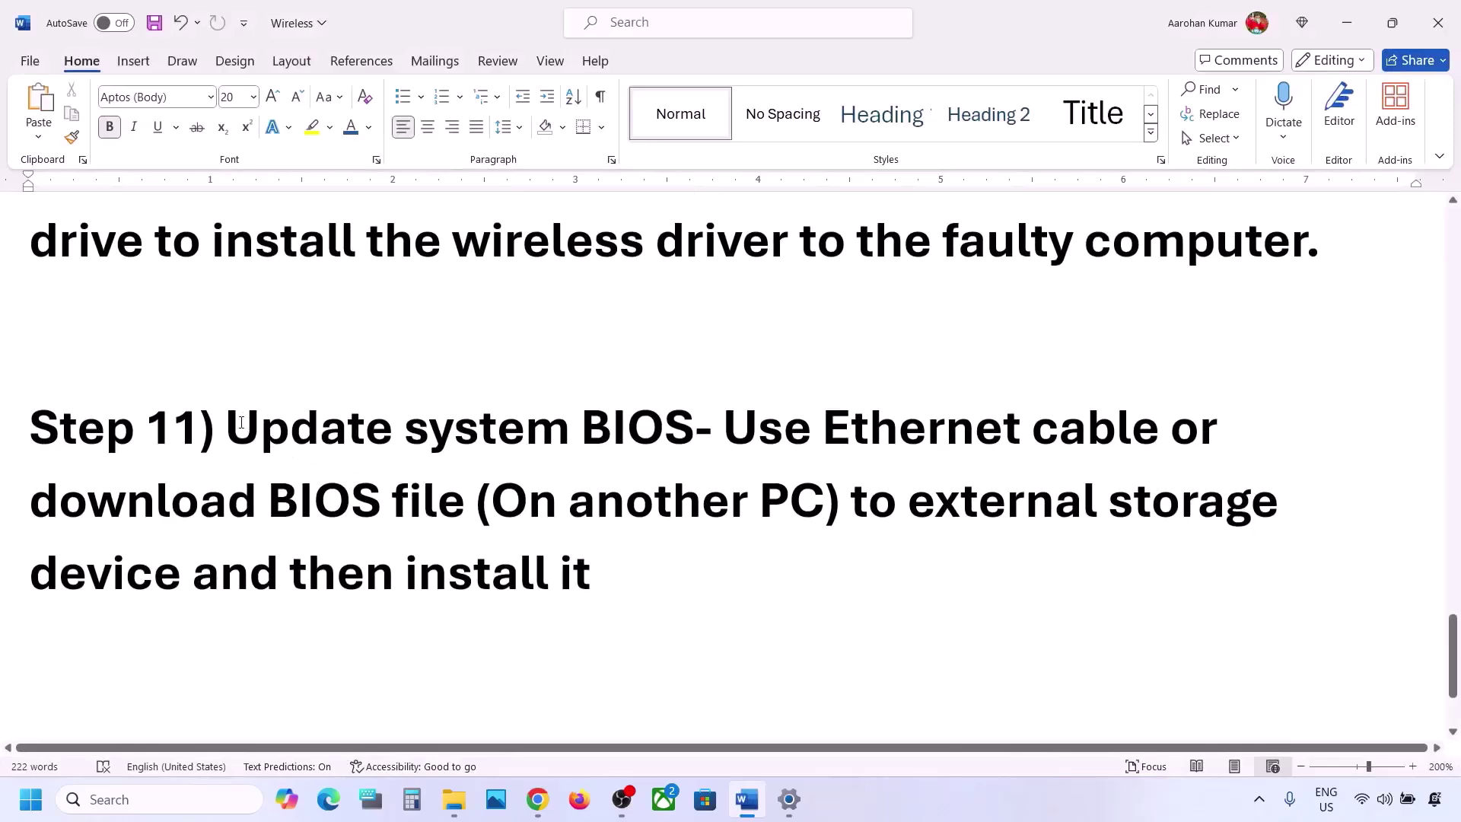
left_click_drag(242, 422, 693, 426)
left_click(677, 427)
left_click_drag(919, 434, 1092, 444)
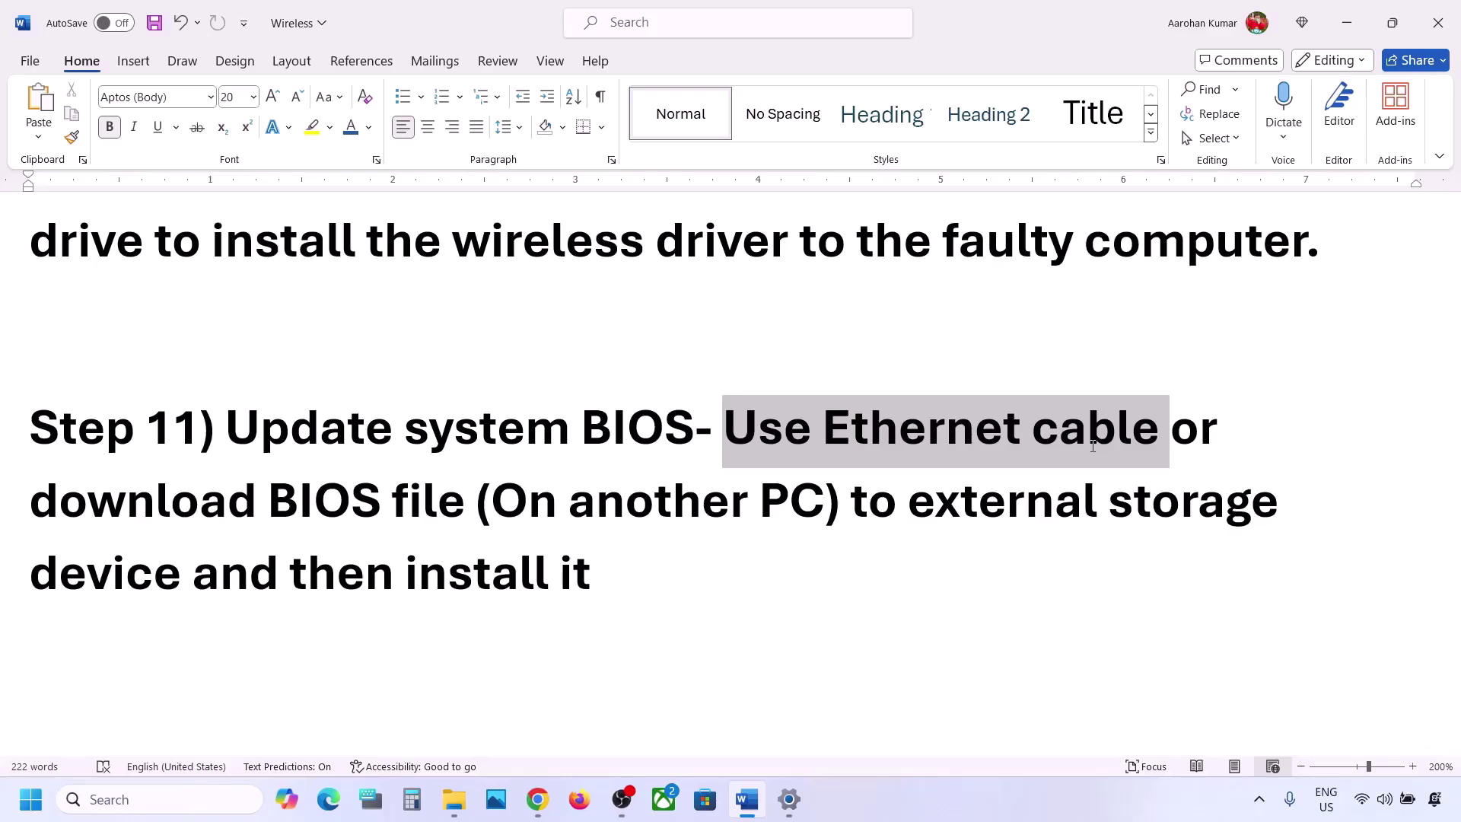
Switch to Chrome and filter the Dell G15 5520 driver list by BIOS only, removing the Network, Ethernet & Wireless category
left_click(537, 799)
scroll(1031, 300, "up", 4)
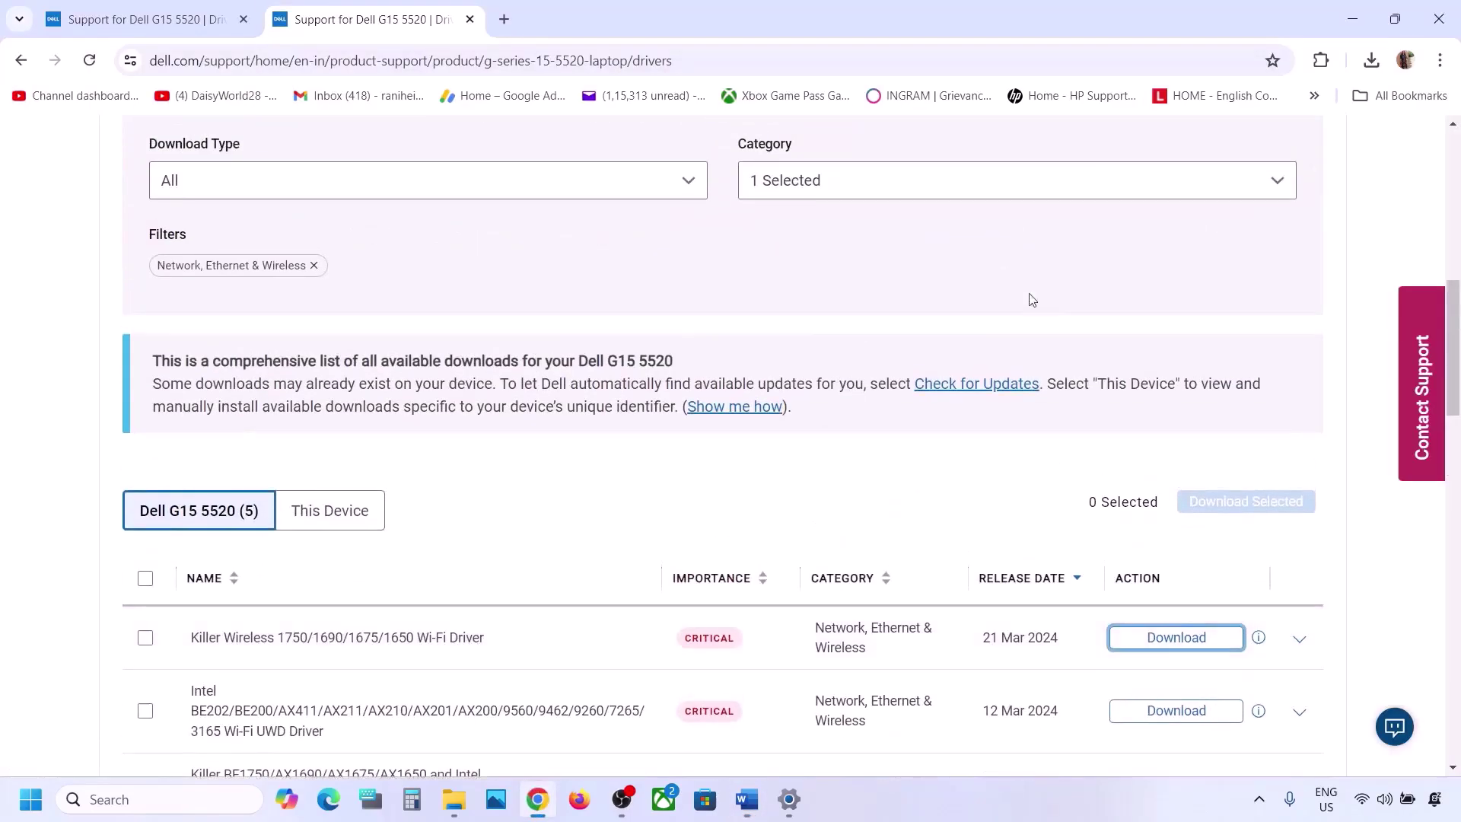
left_click(913, 187)
left_click(760, 212)
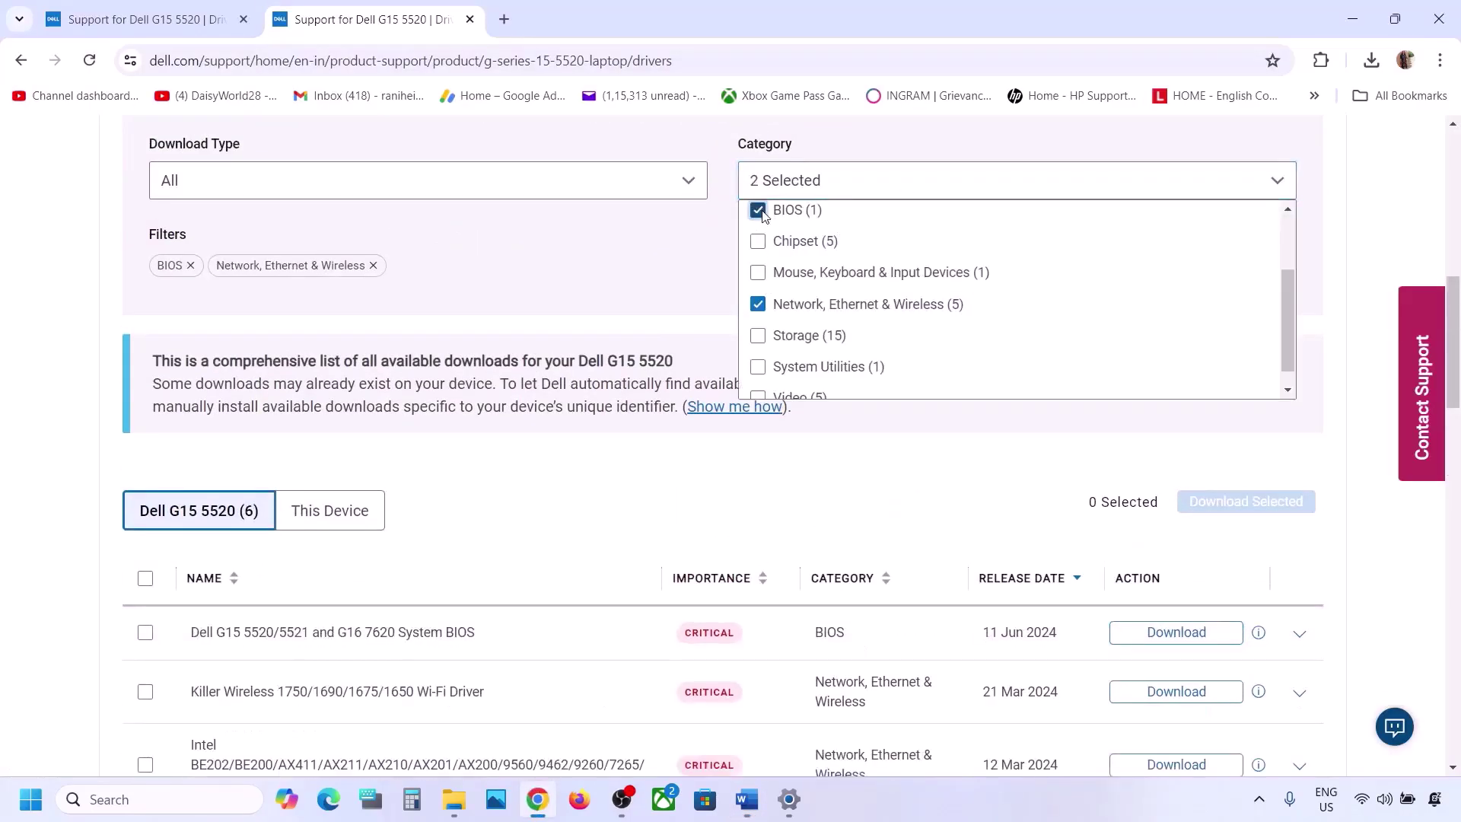
left_click(758, 303)
left_click(639, 439)
scroll(624, 441, "down", 2)
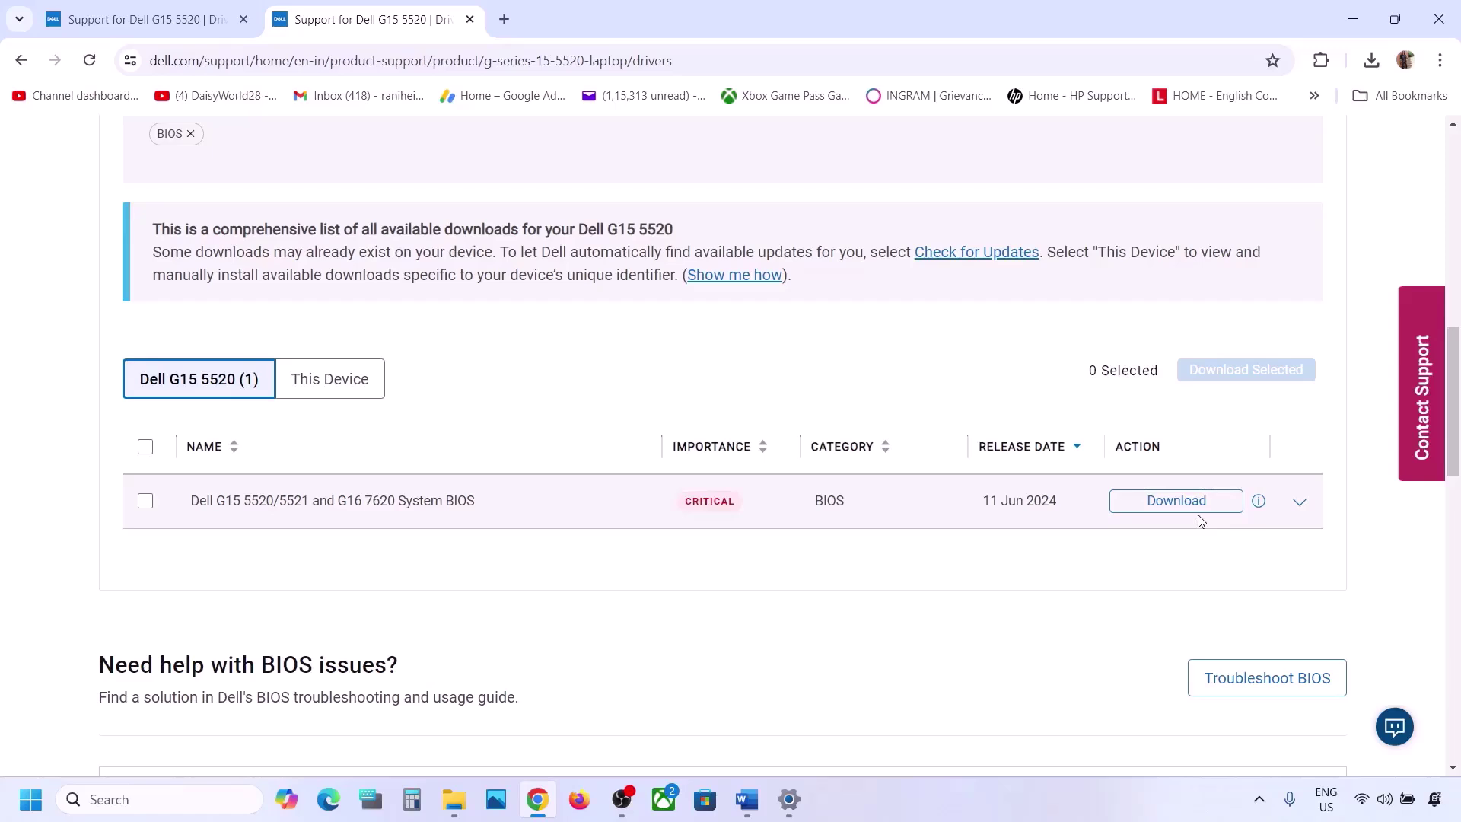
Check the battery and Wi-Fi status in the Windows quick settings, and close them
left_click(1374, 801)
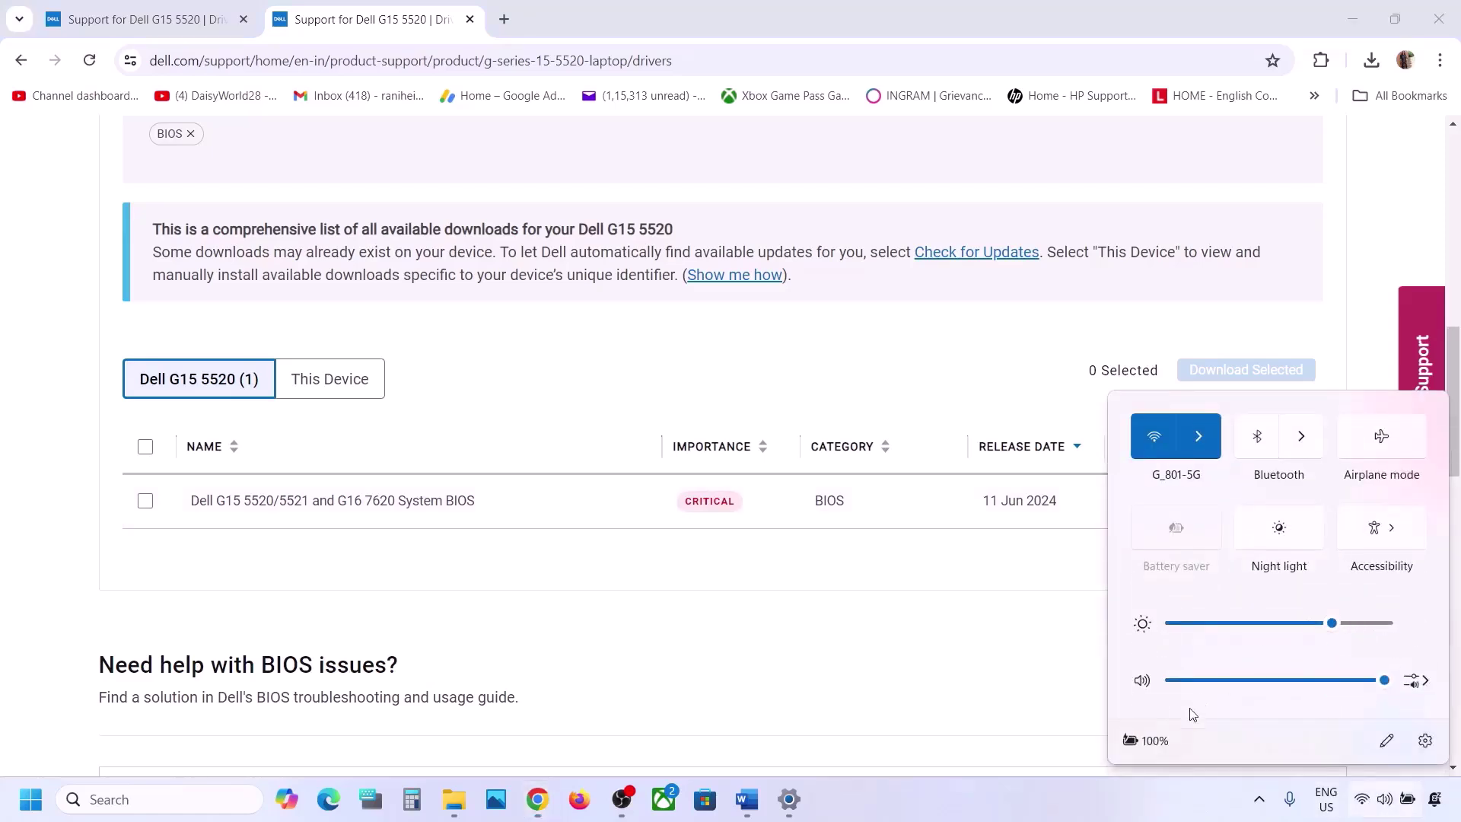
mouse_move(1126, 748)
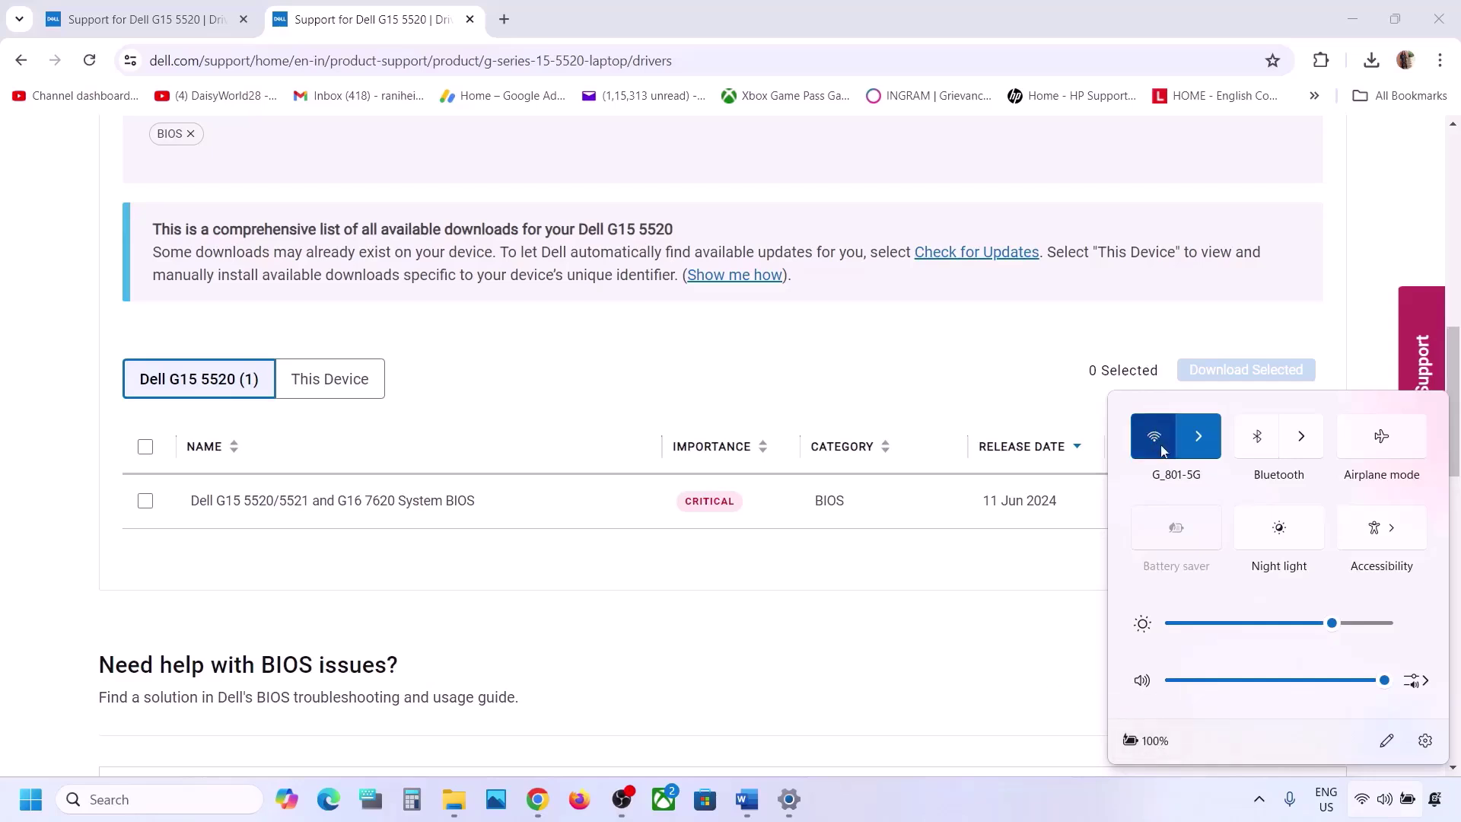
left_click(1002, 670)
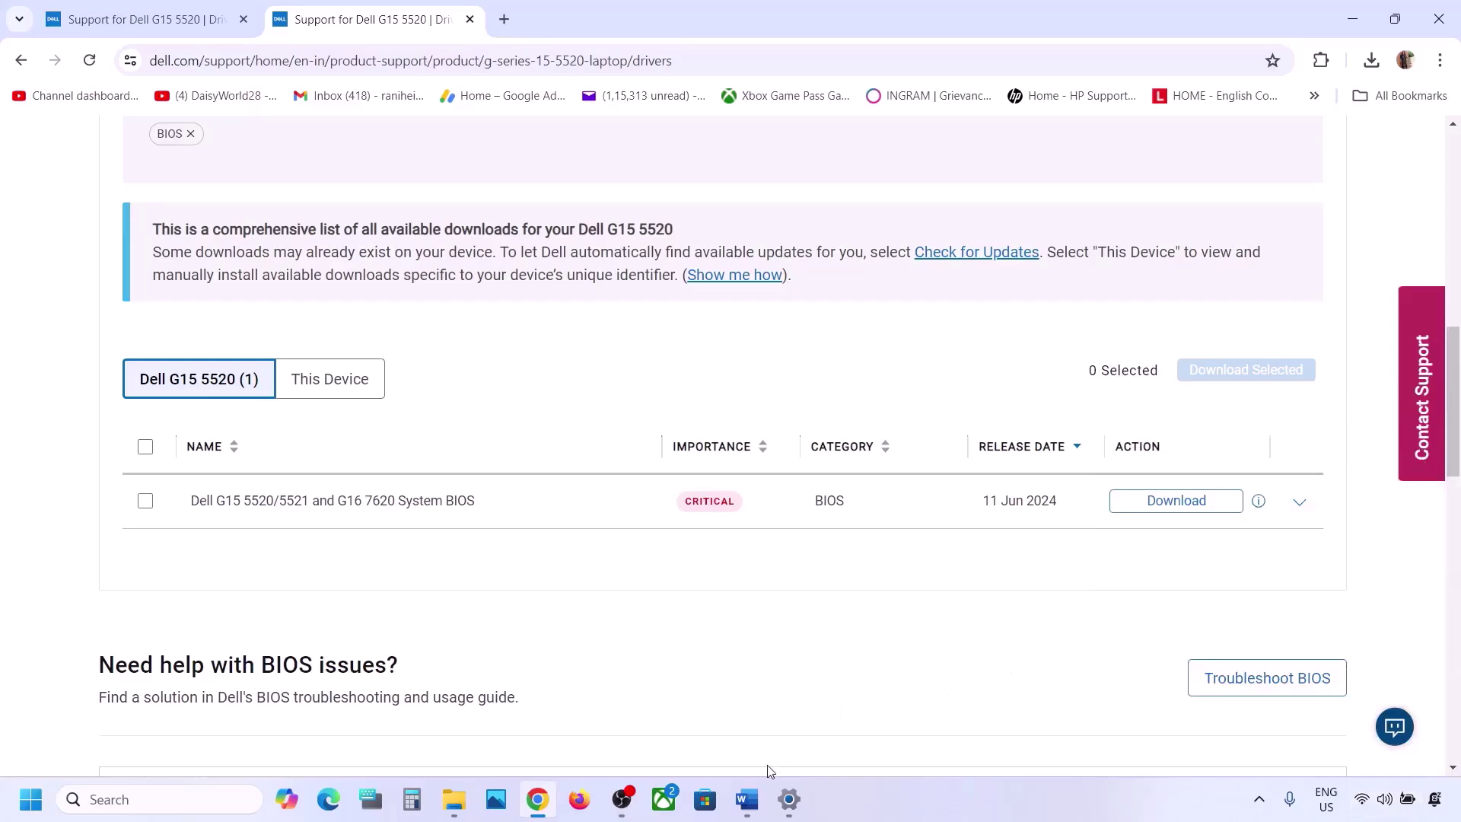
Switch to Word and highlight the Step 11 phrases on downloading the BIOS file on another PC to an external storage device
left_click(746, 799)
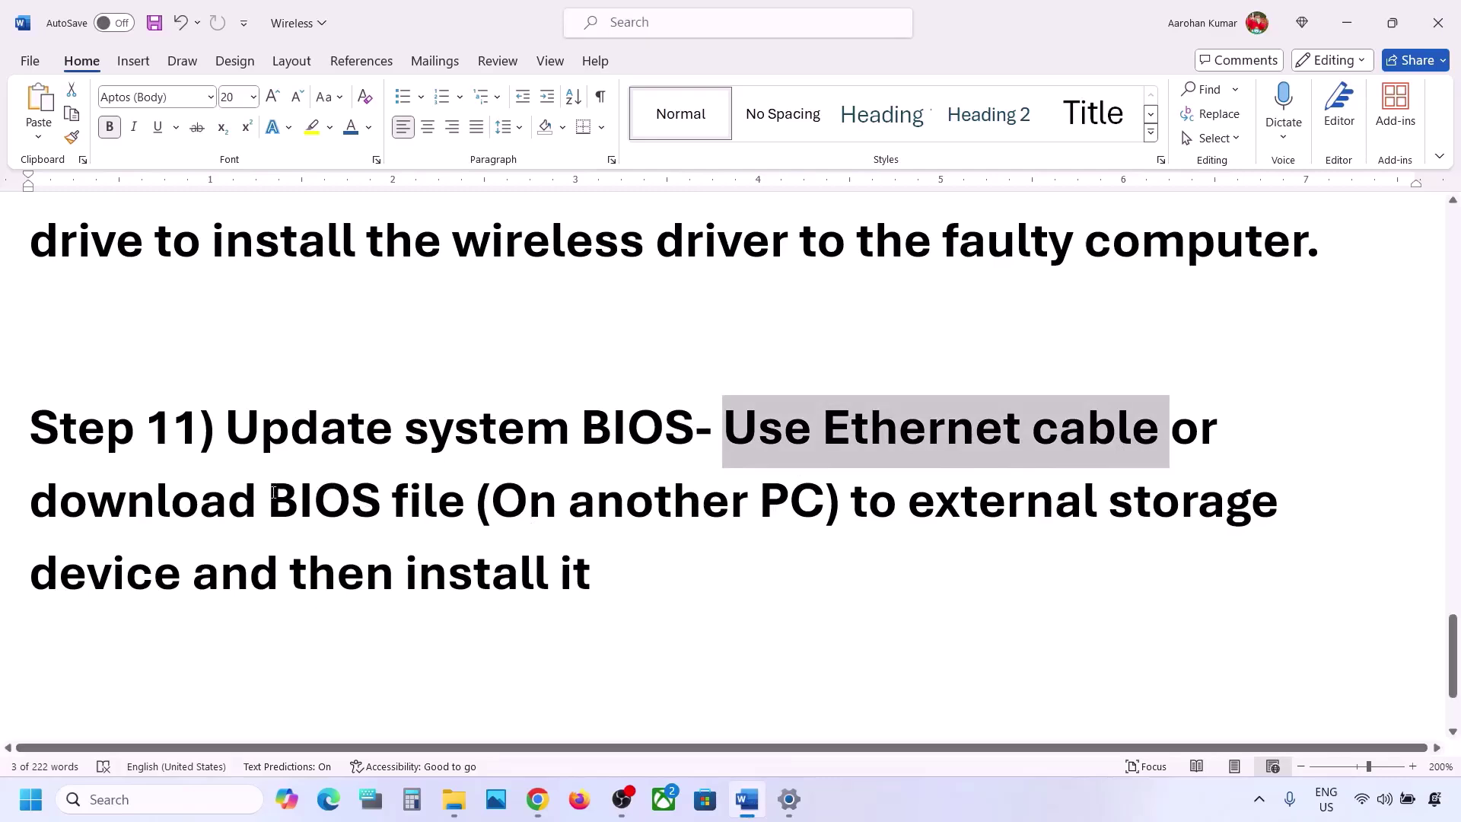
left_click_drag(273, 492, 584, 493)
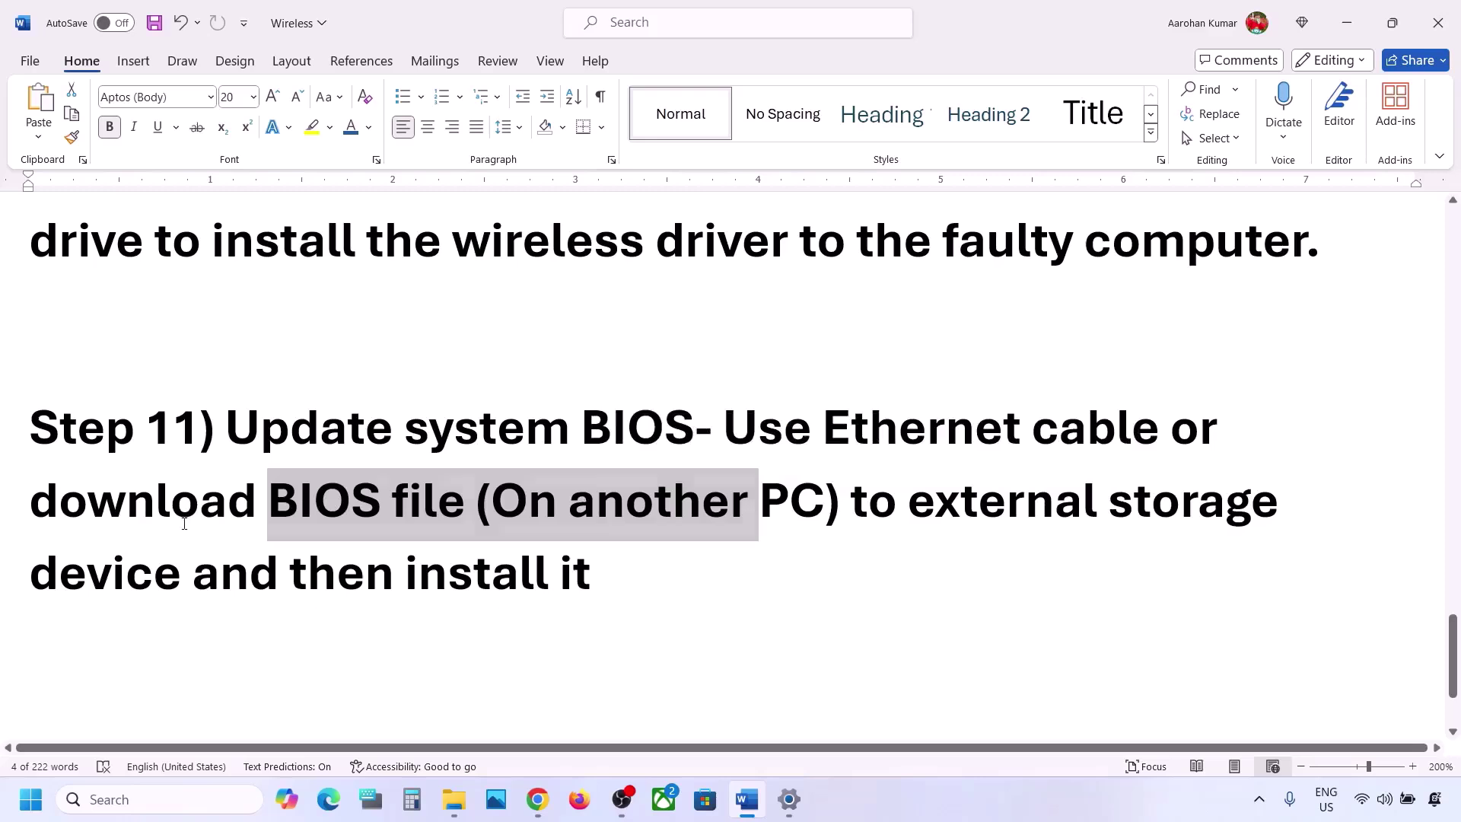
left_click_drag(184, 523, 471, 503)
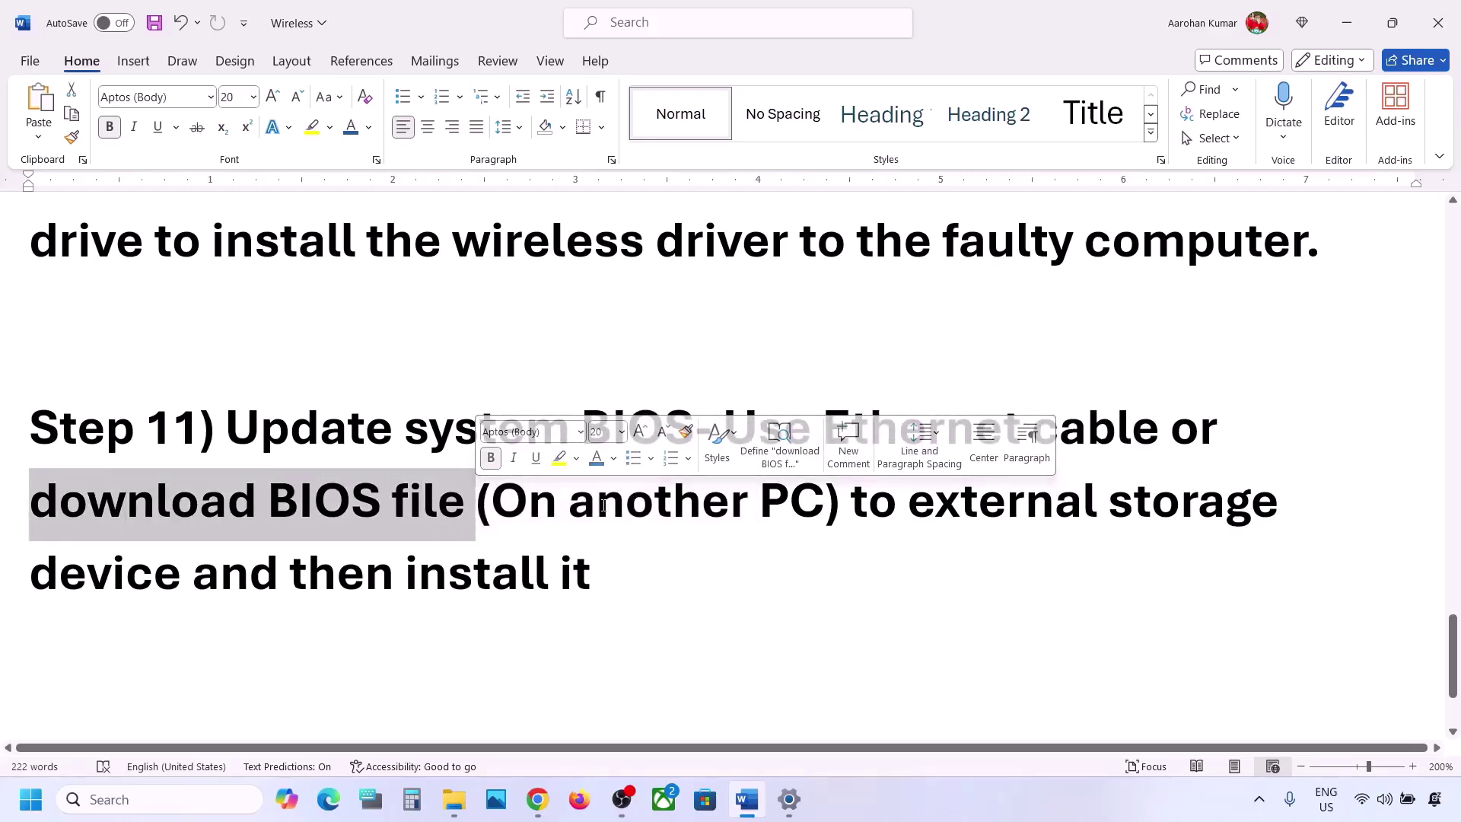
left_click_drag(604, 505, 759, 503)
left_click_drag(927, 516, 252, 555)
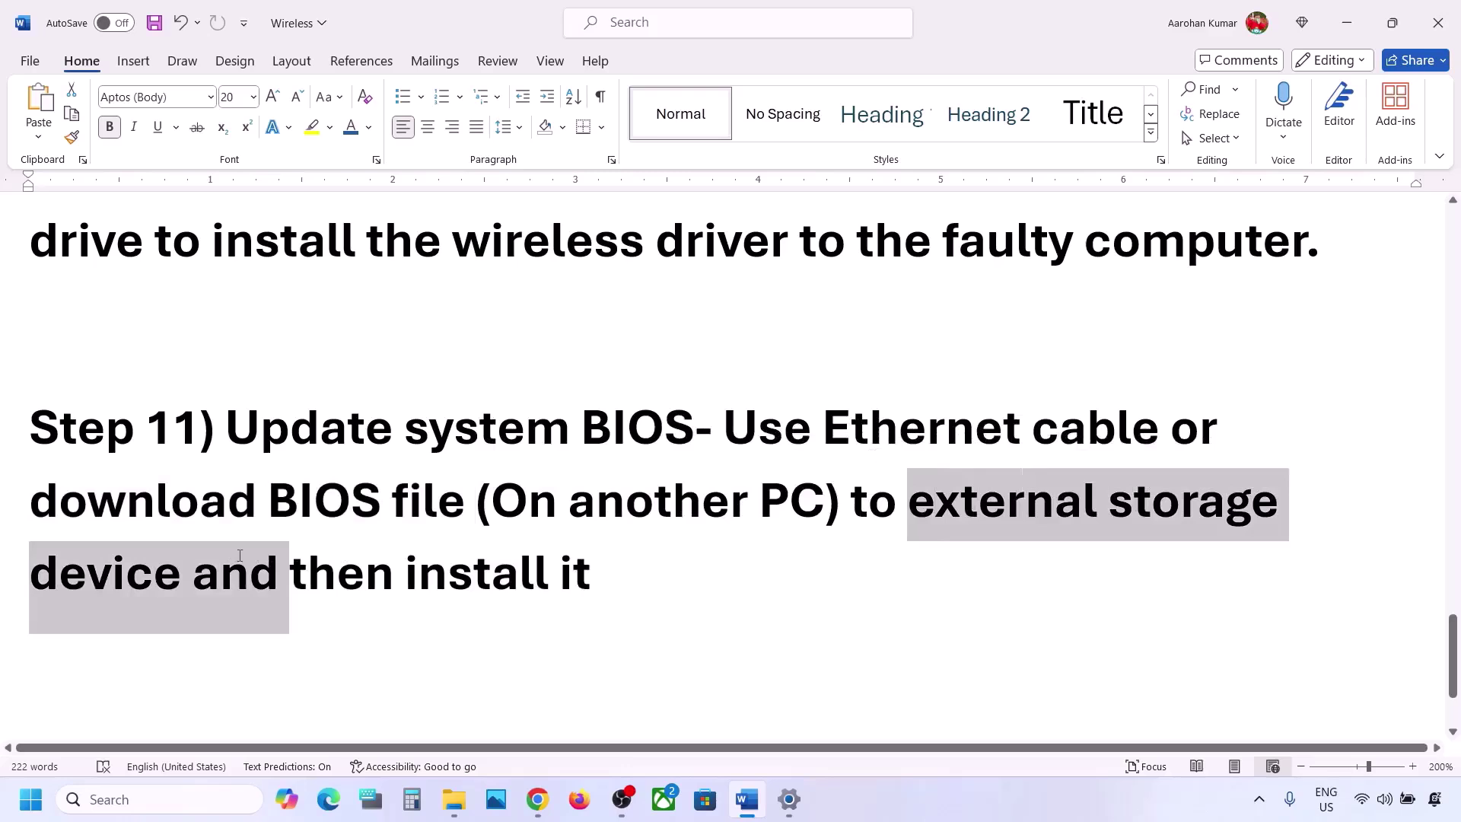
left_click_drag(240, 556, 242, 556)
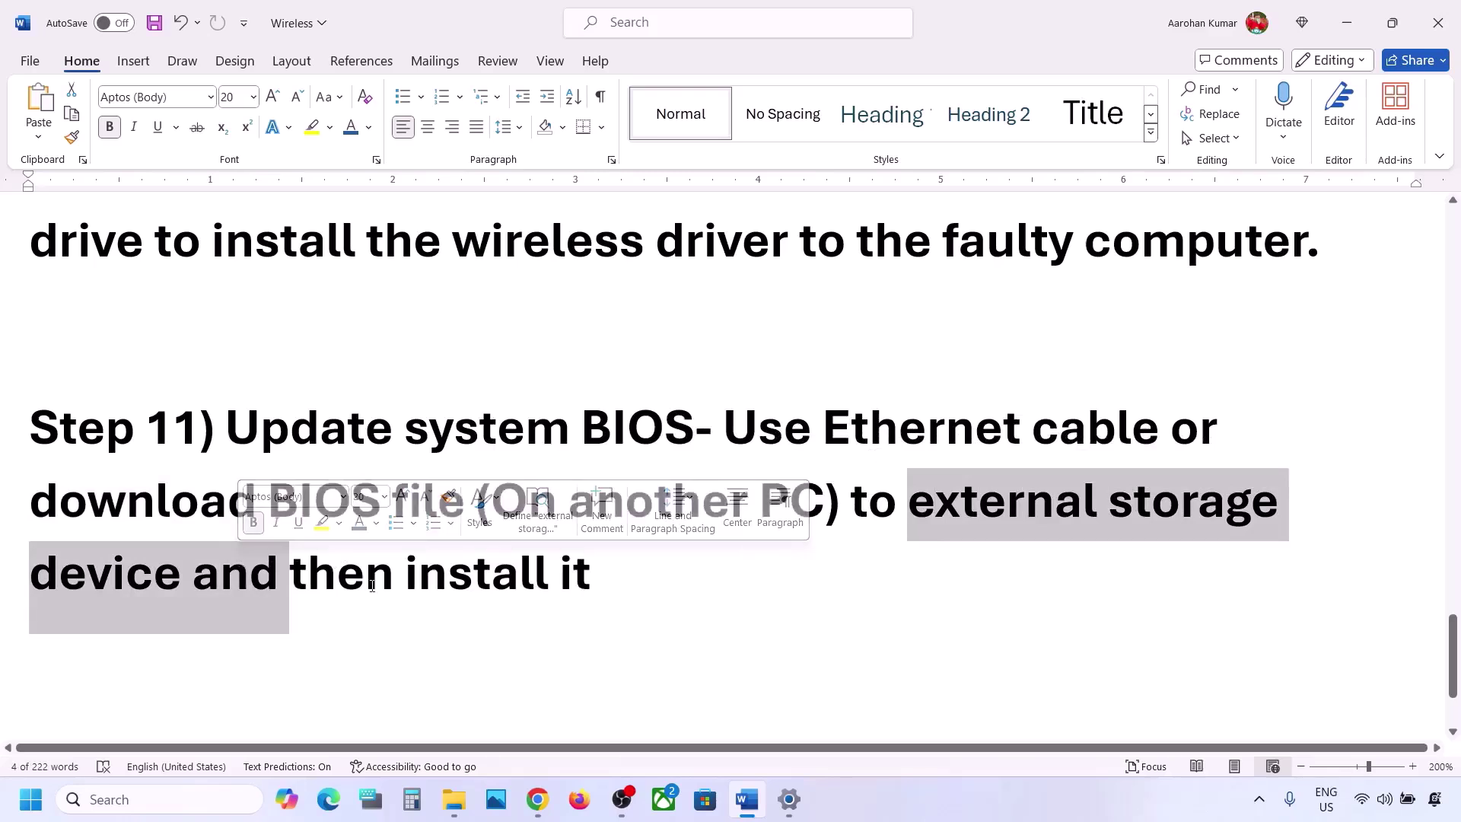